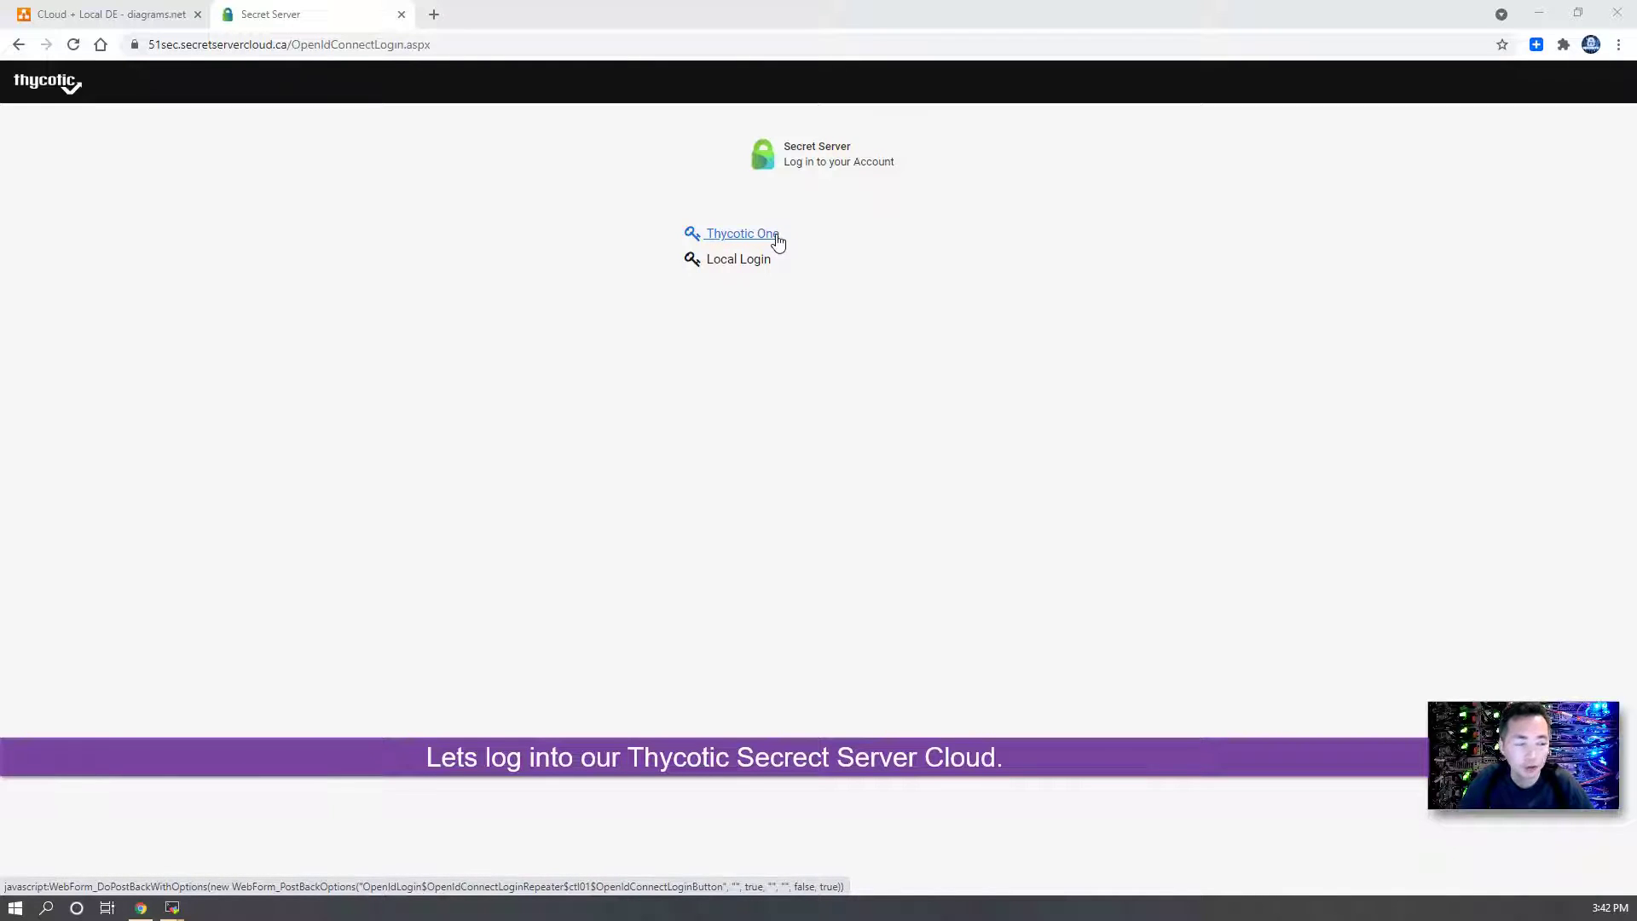
- Sign in through Thycotic One and start a New Secret to bring up the template list
click(777, 239)
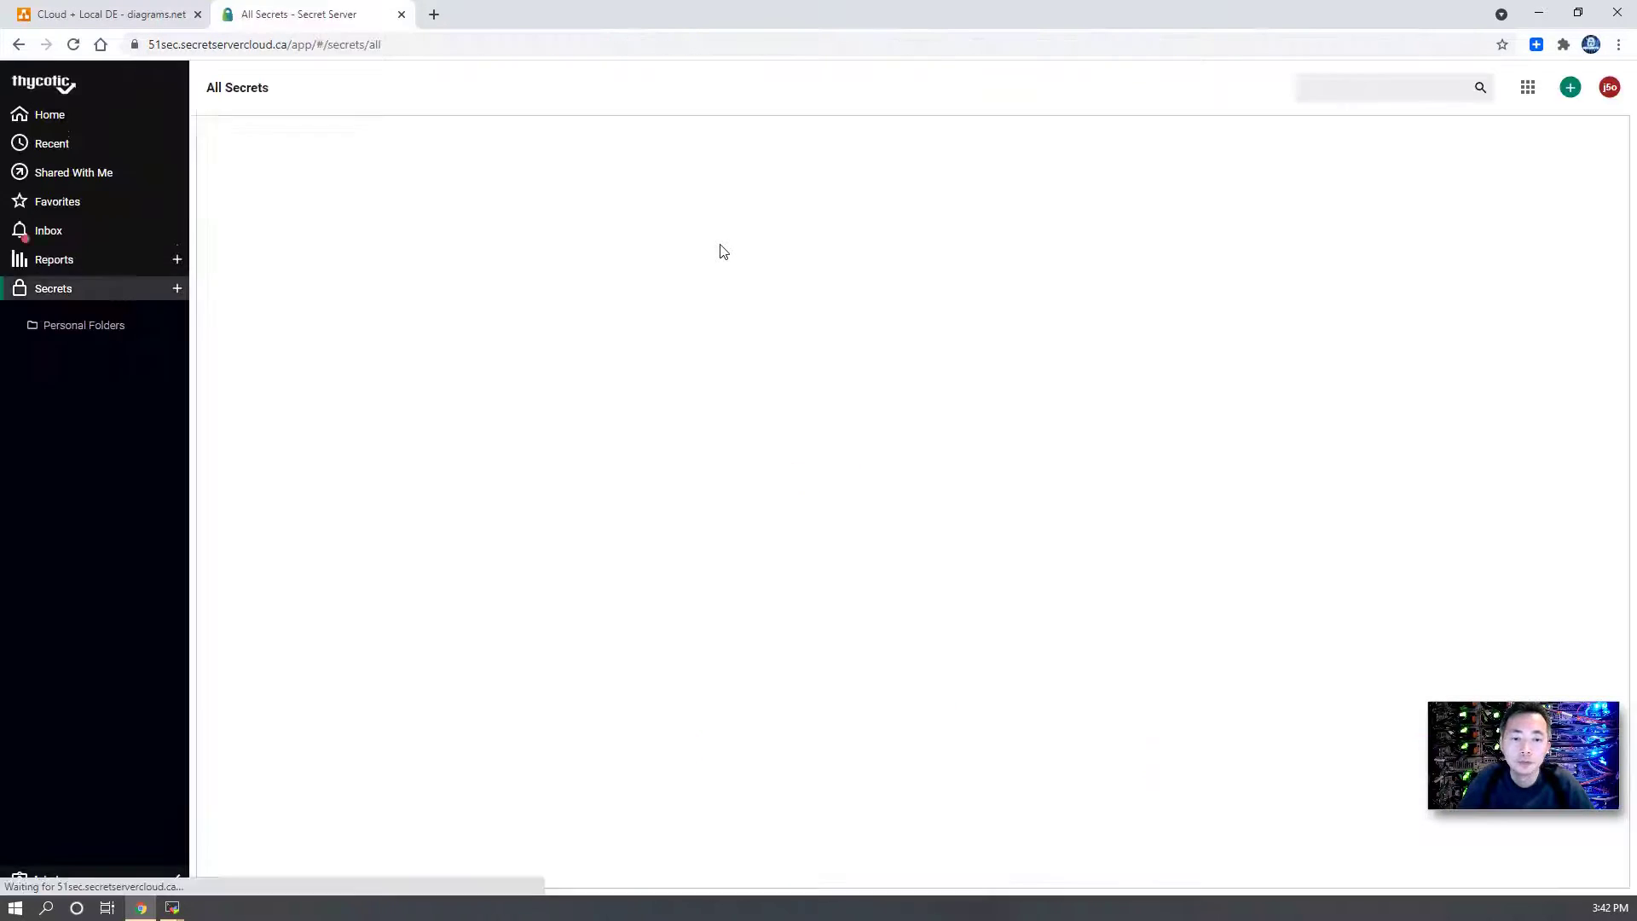
click(1570, 88)
click(1571, 128)
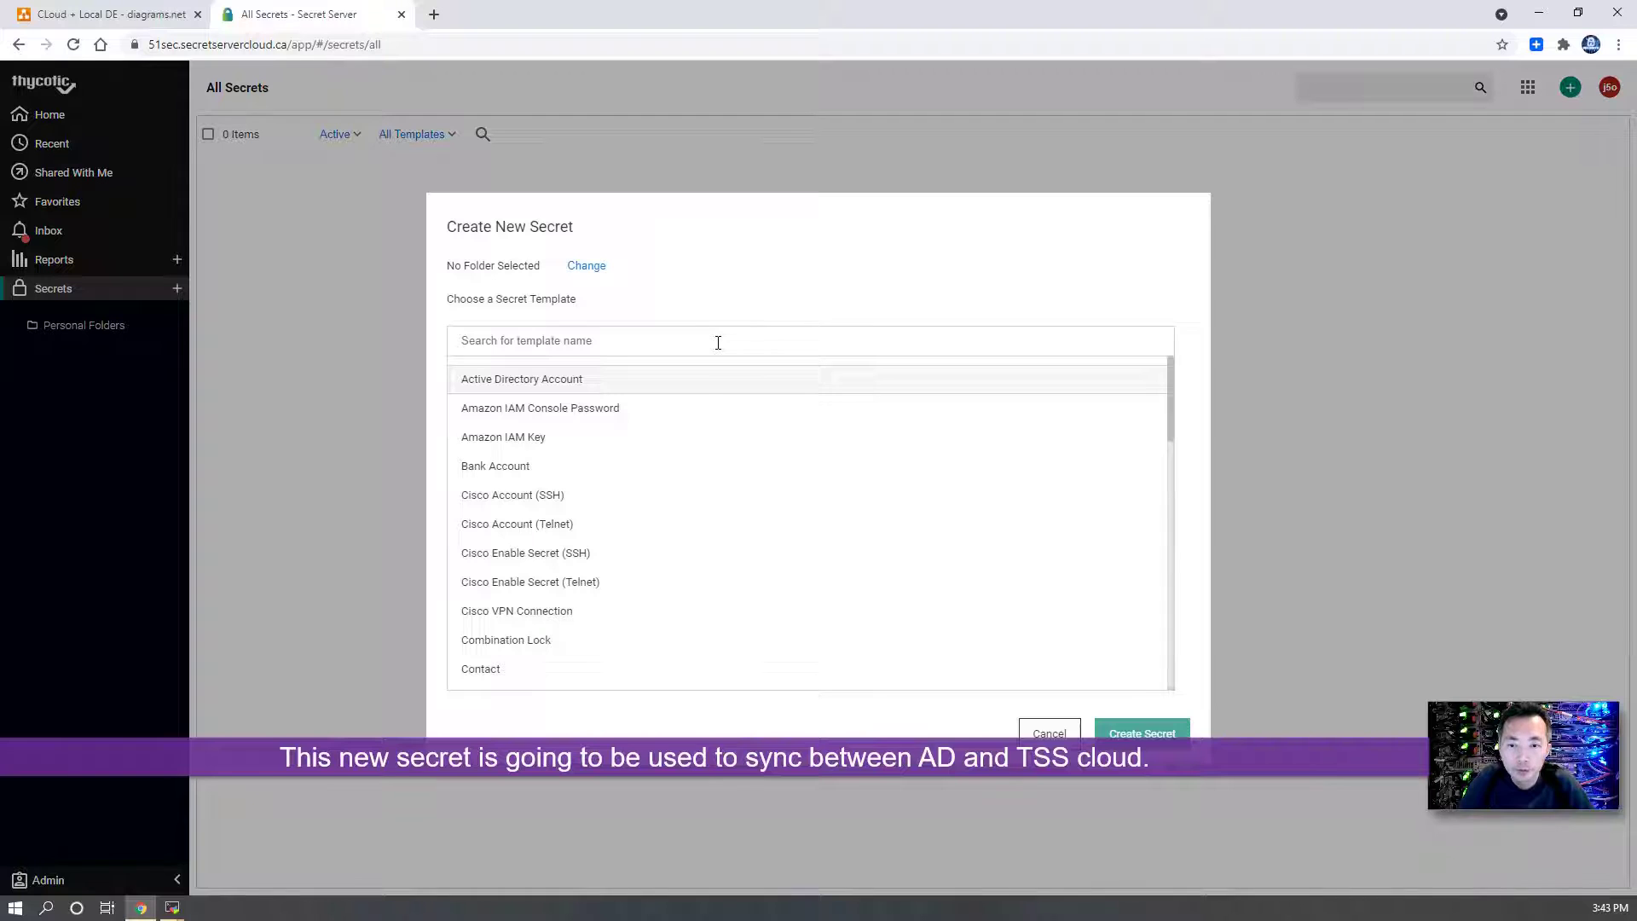
- Create an Active Directory Account secret 'admin' for 51sec.local with username admin and its password
click(696, 384)
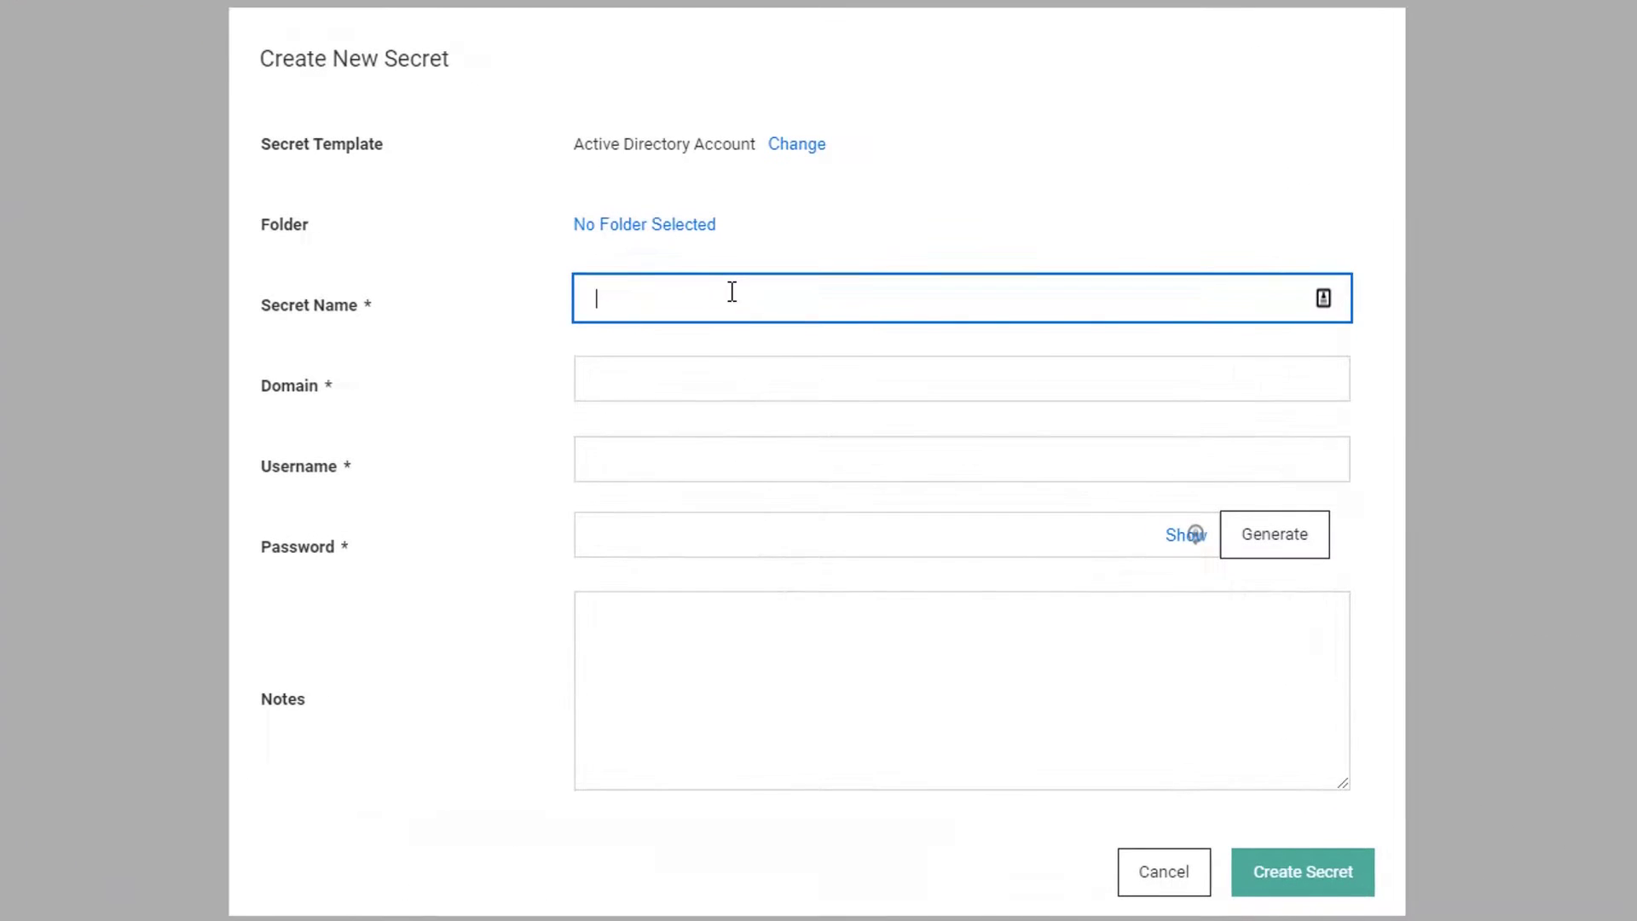
text(admin)
key(Tab)
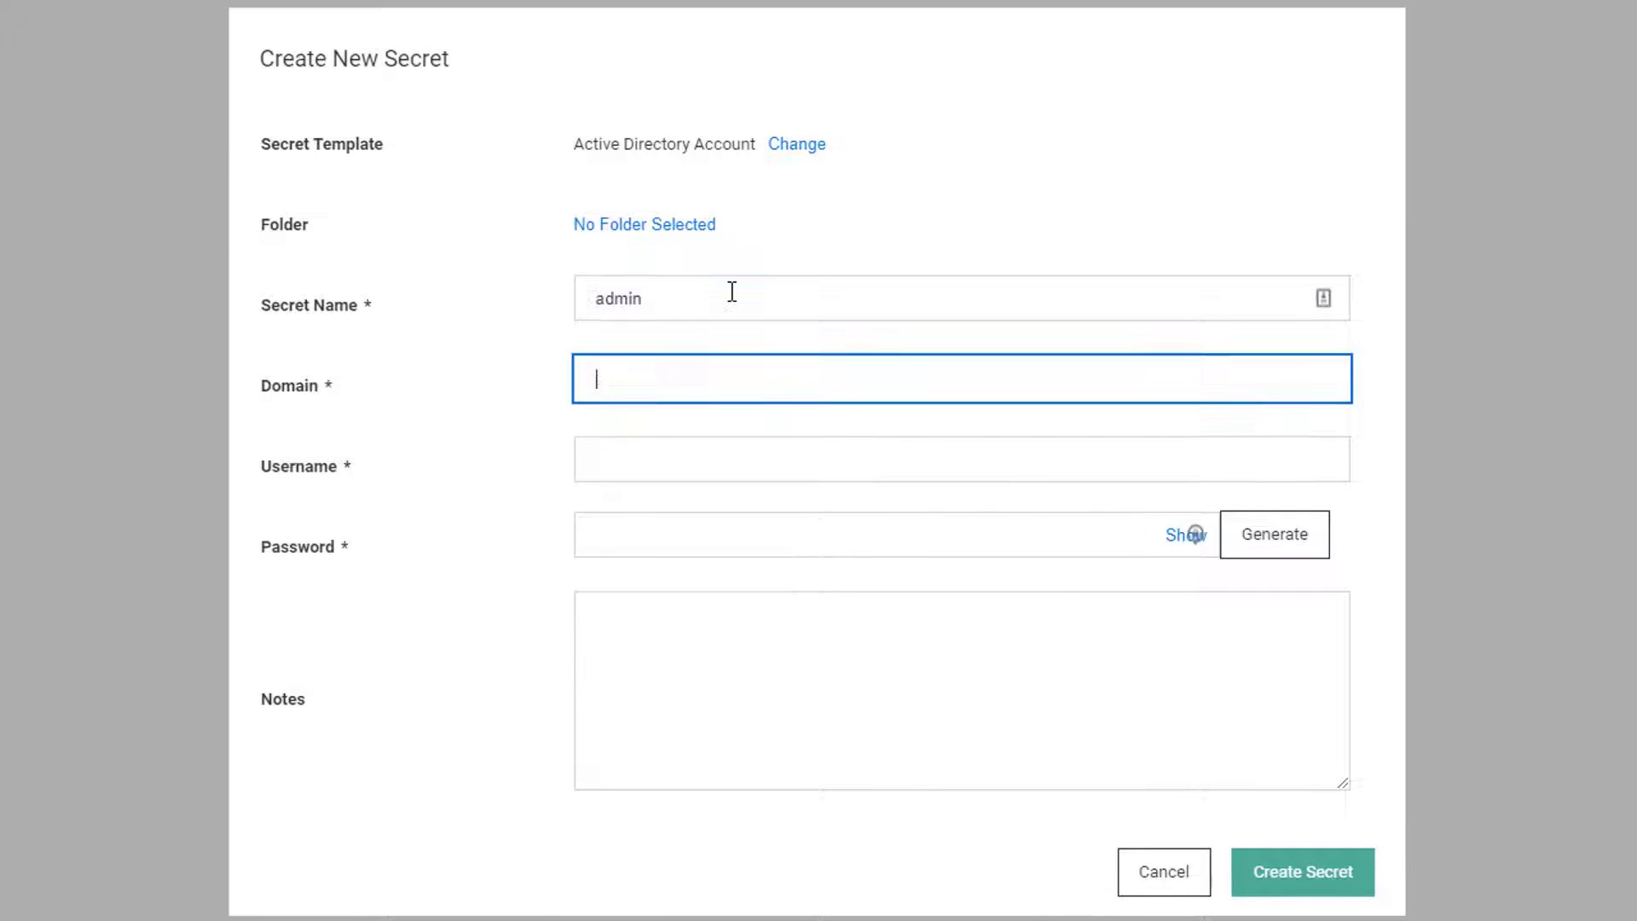
key(Tab)
text(admin)
key(Tab)
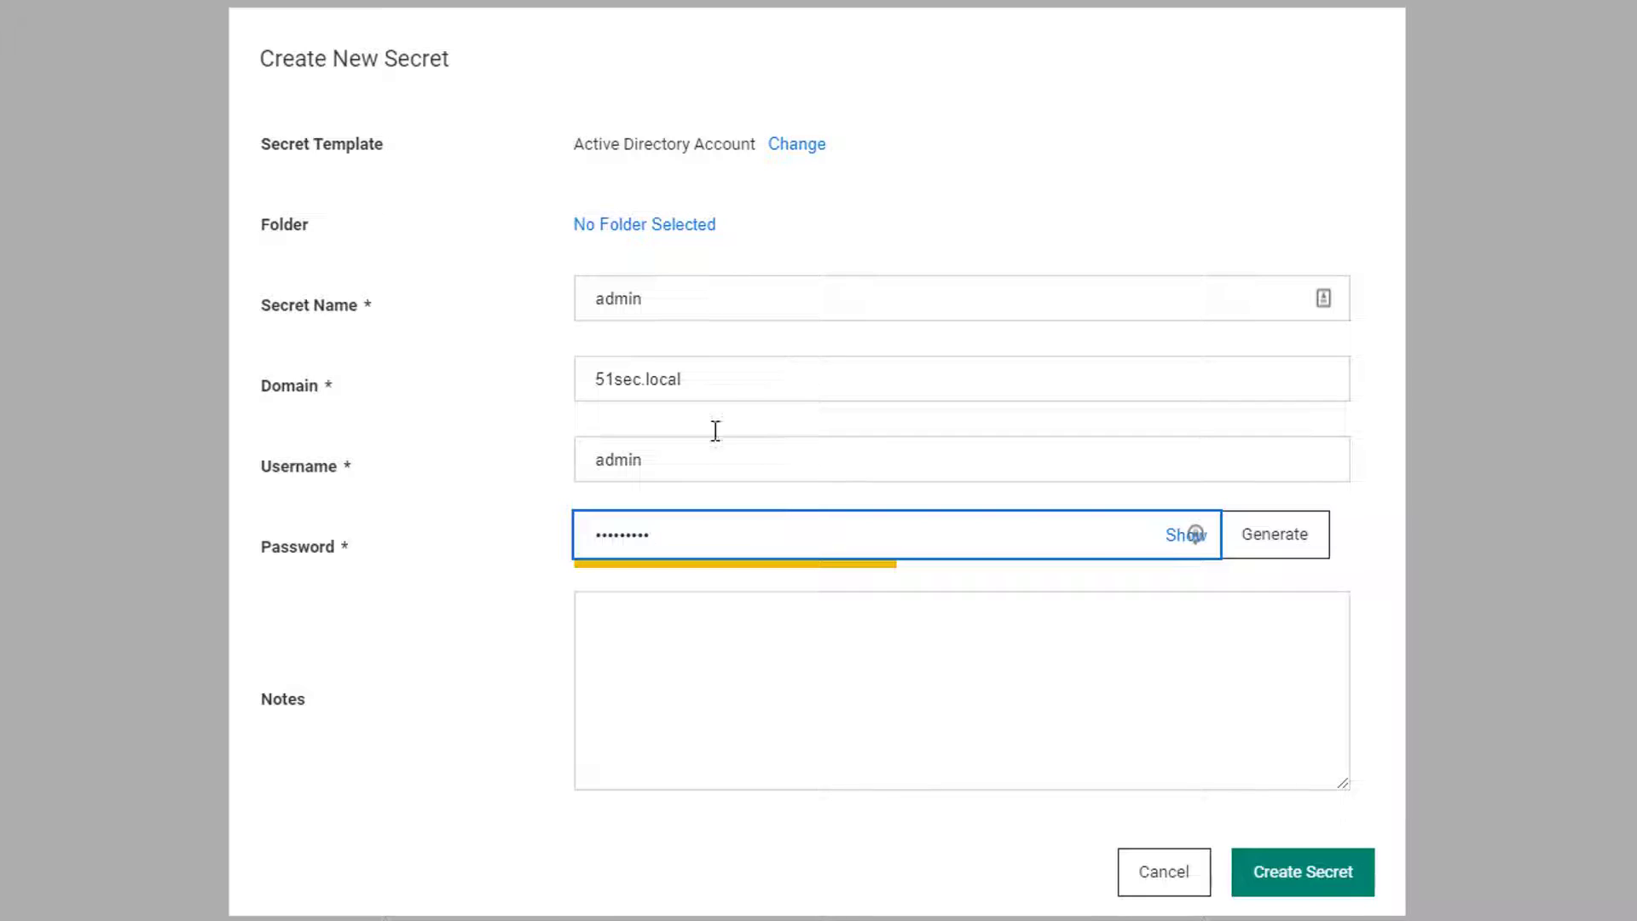
click(695, 647)
mouse_move(748, 534)
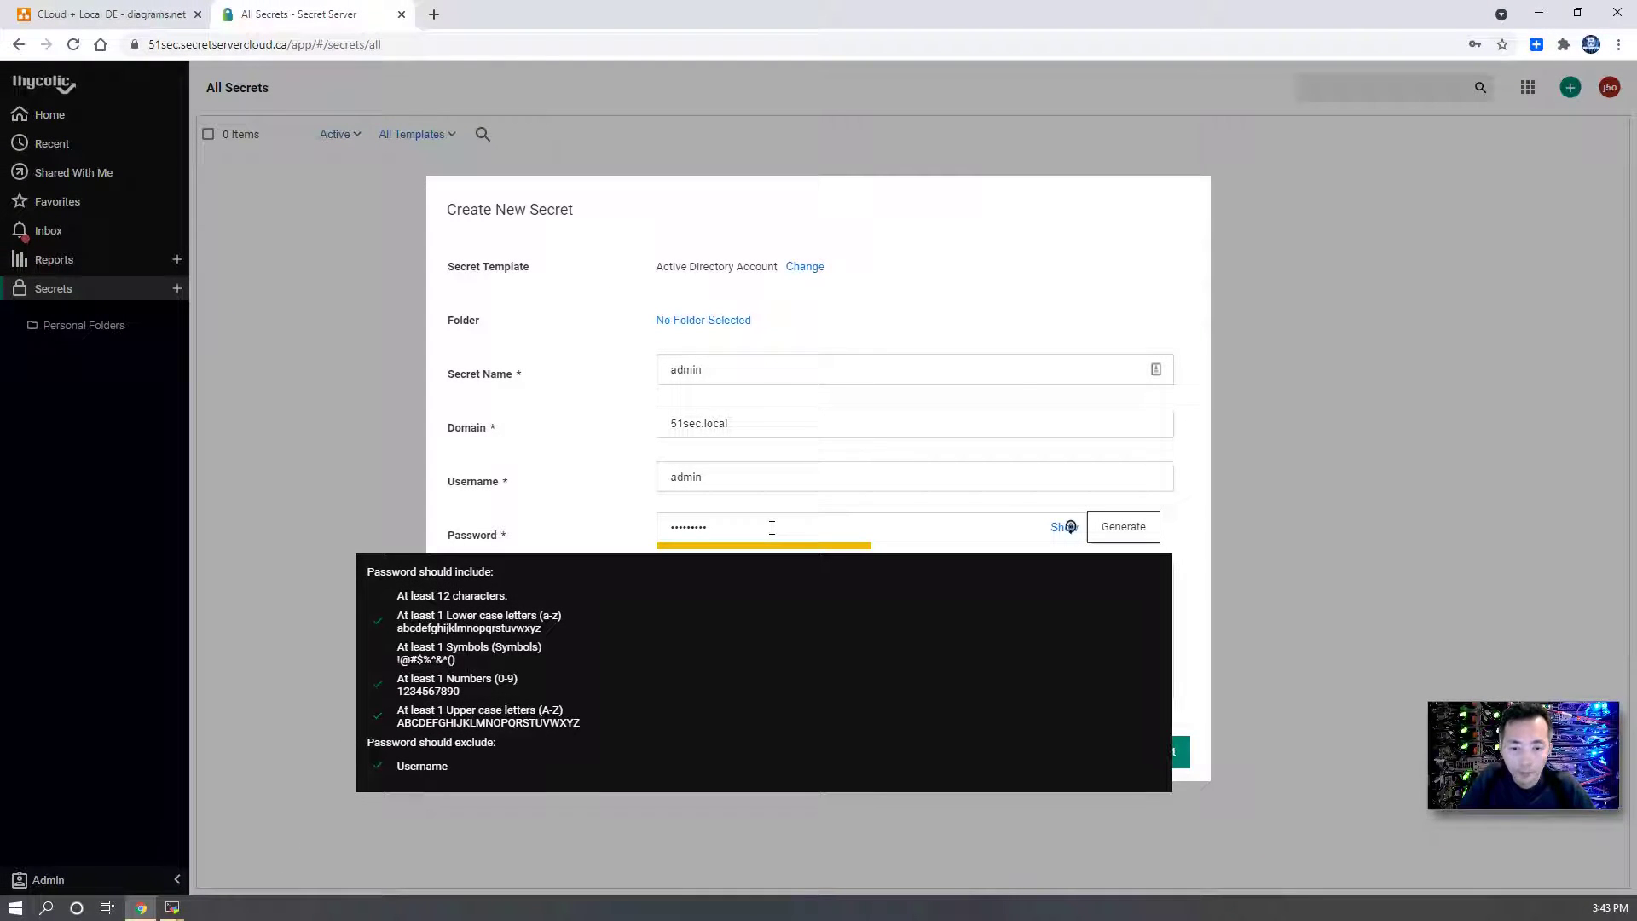
click(1147, 754)
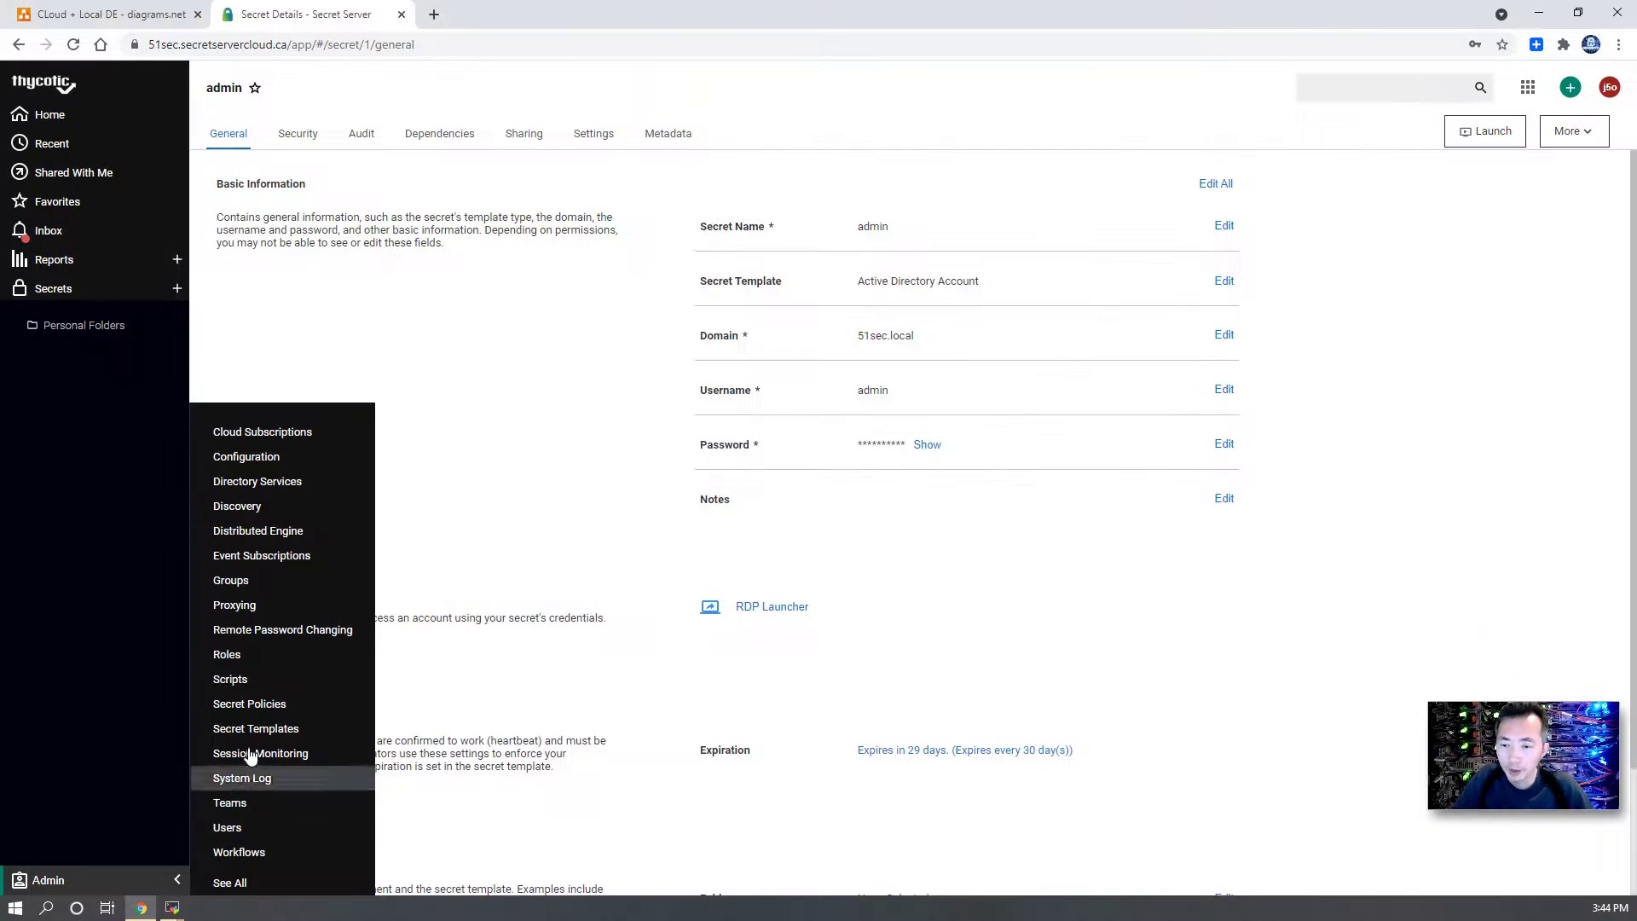
- Go to the Admin > Directory Services page
click(329, 485)
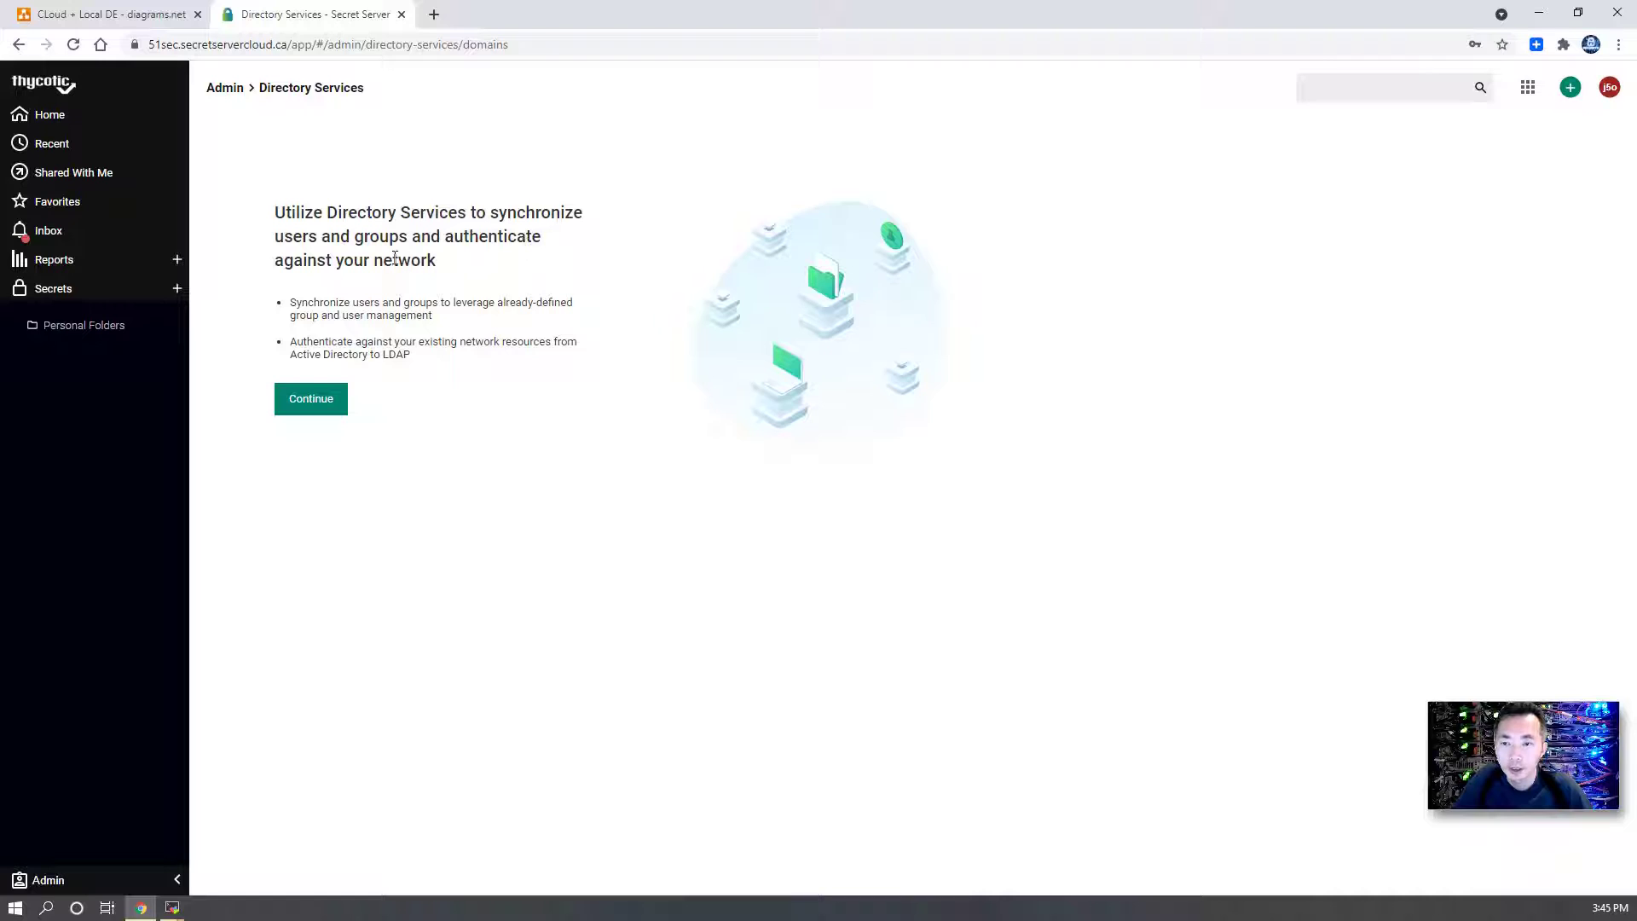
- Enable Directory Services in the Configuration settings and save
click(312, 398)
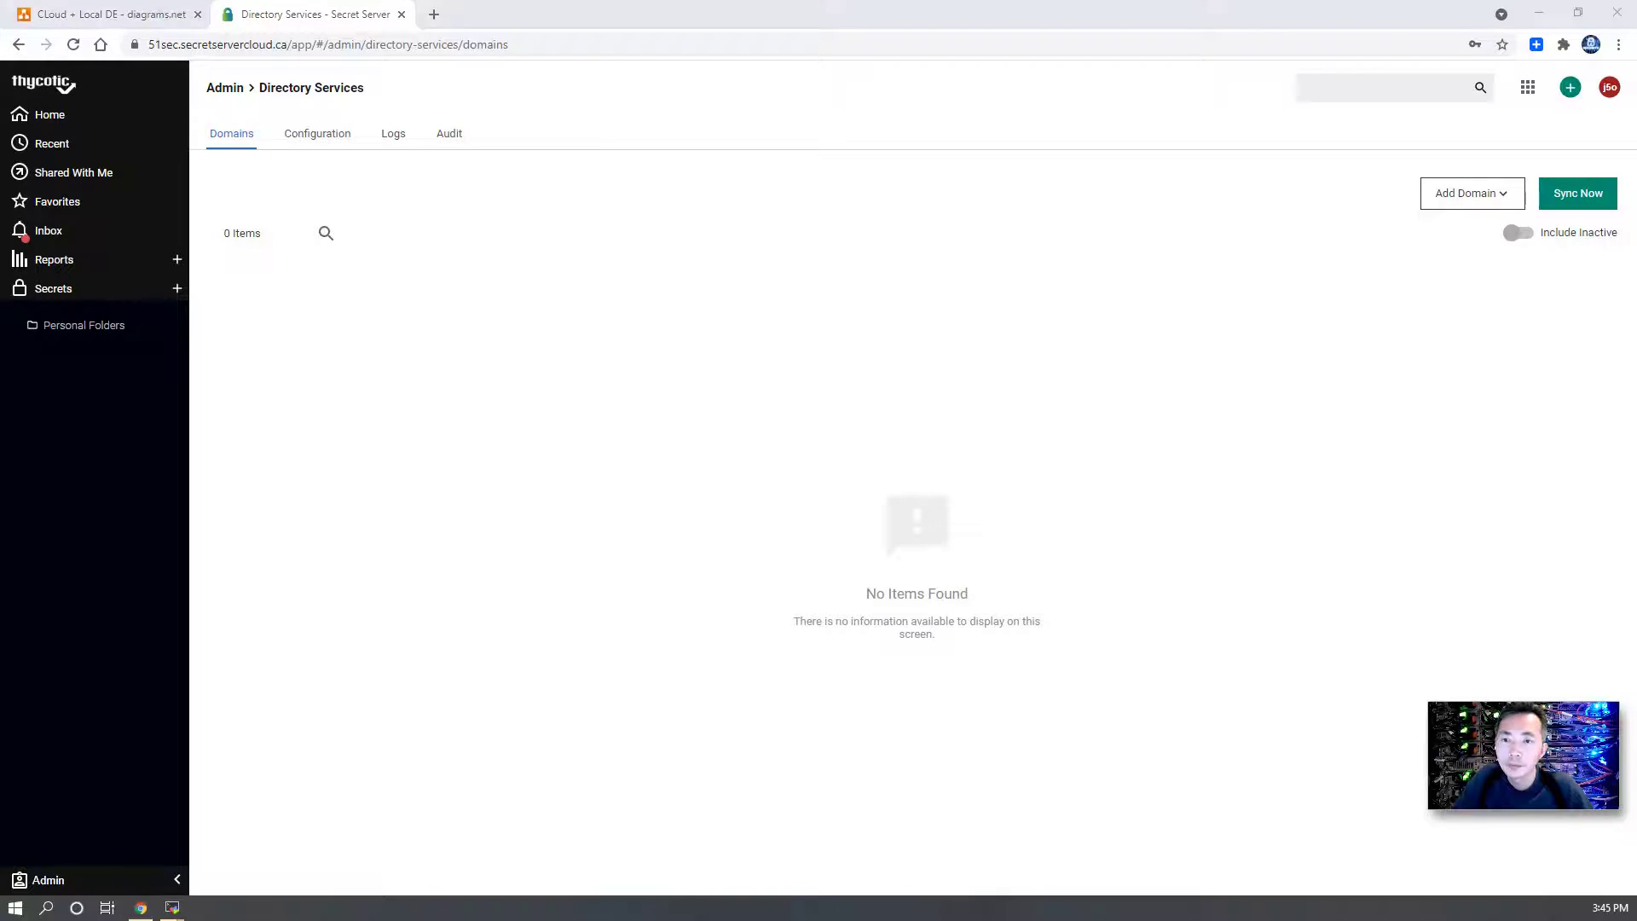
click(329, 143)
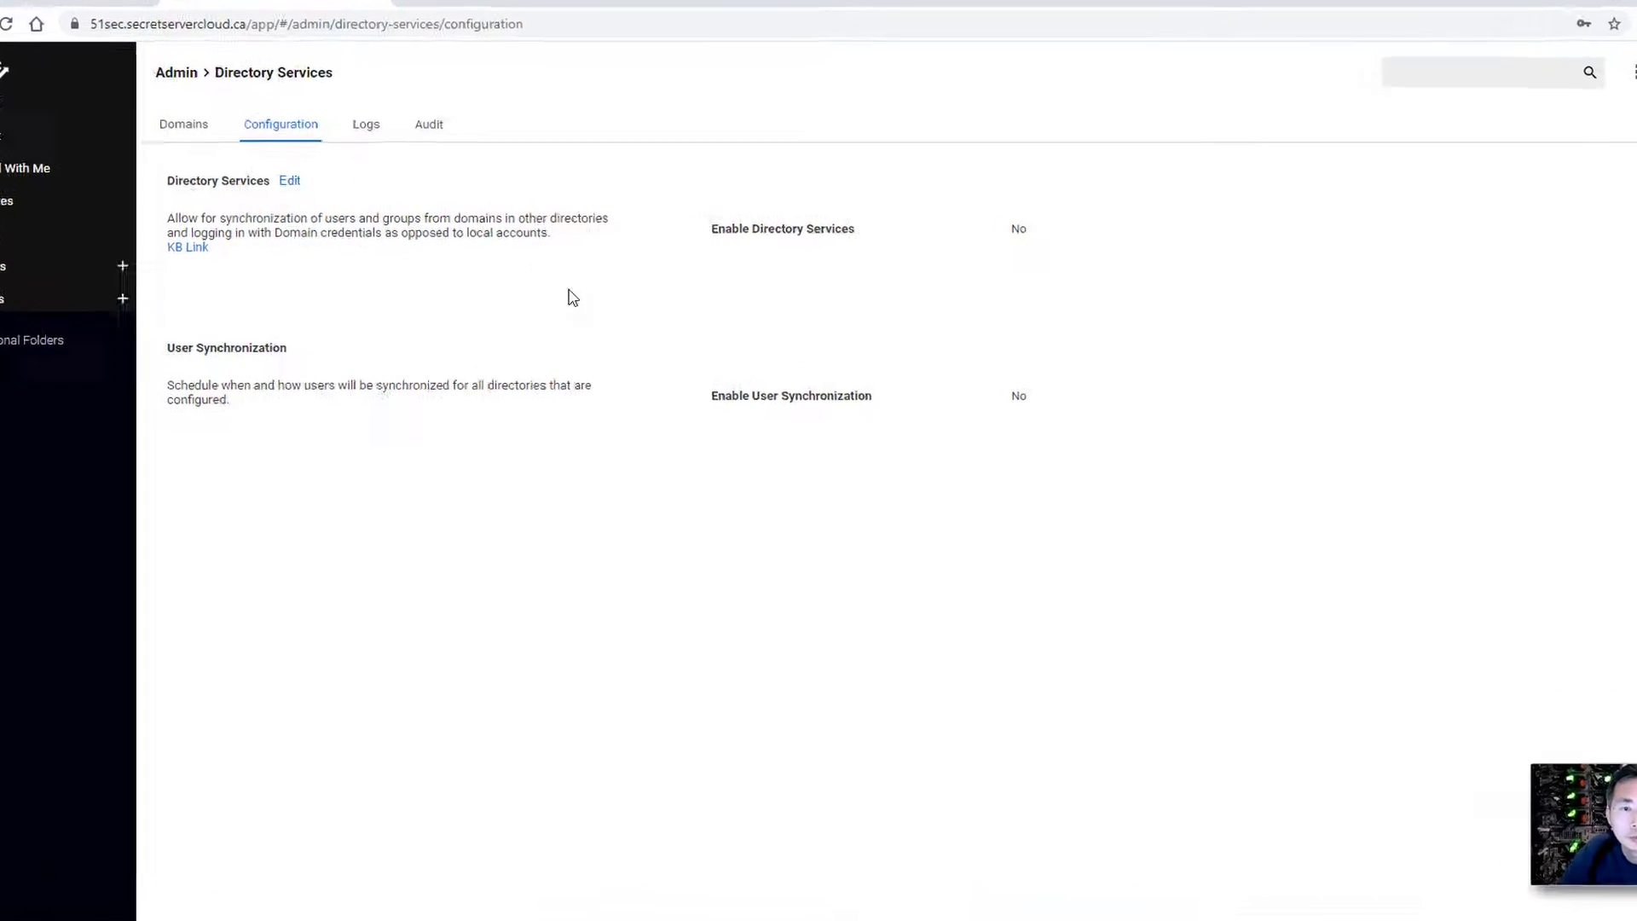
mouse_move(839, 238)
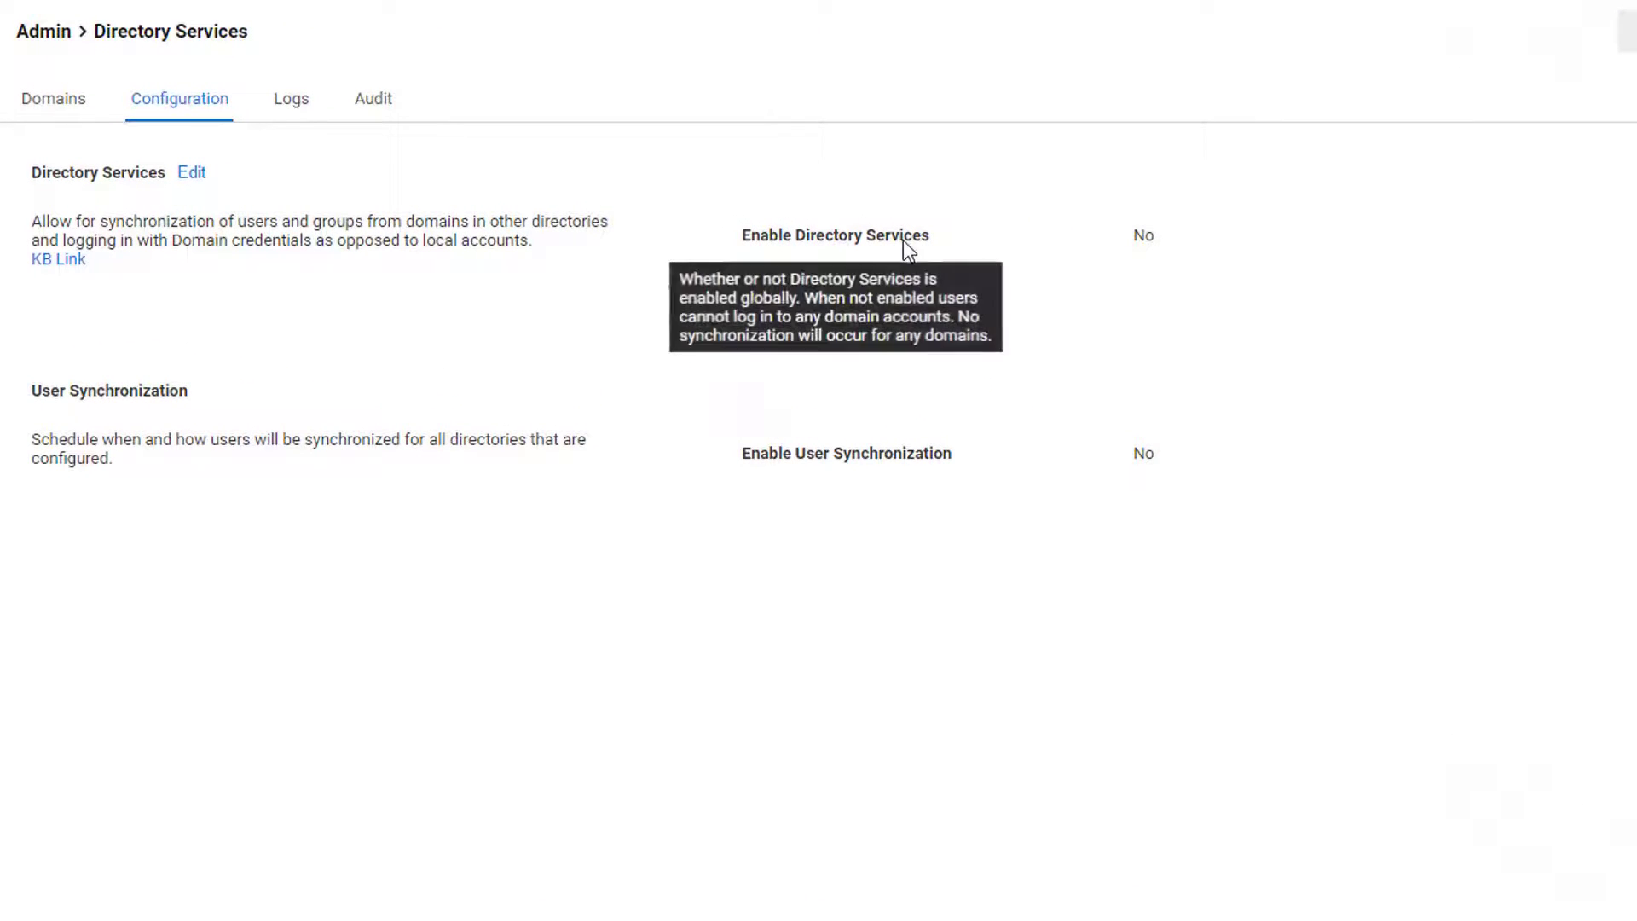
click(193, 173)
click(1145, 233)
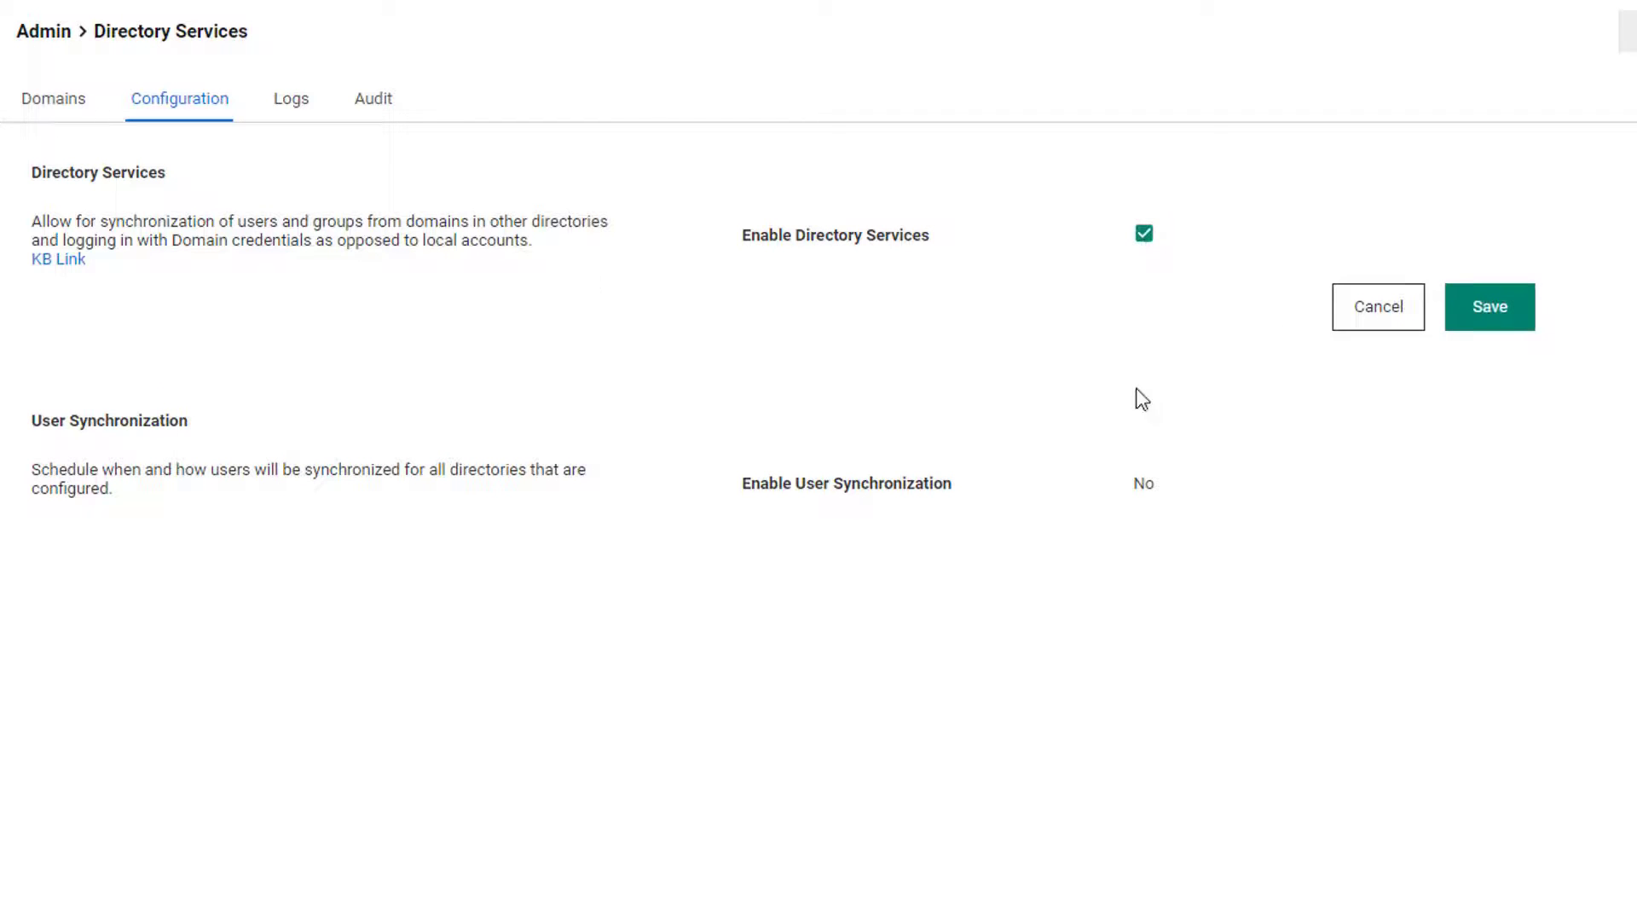
click(1491, 317)
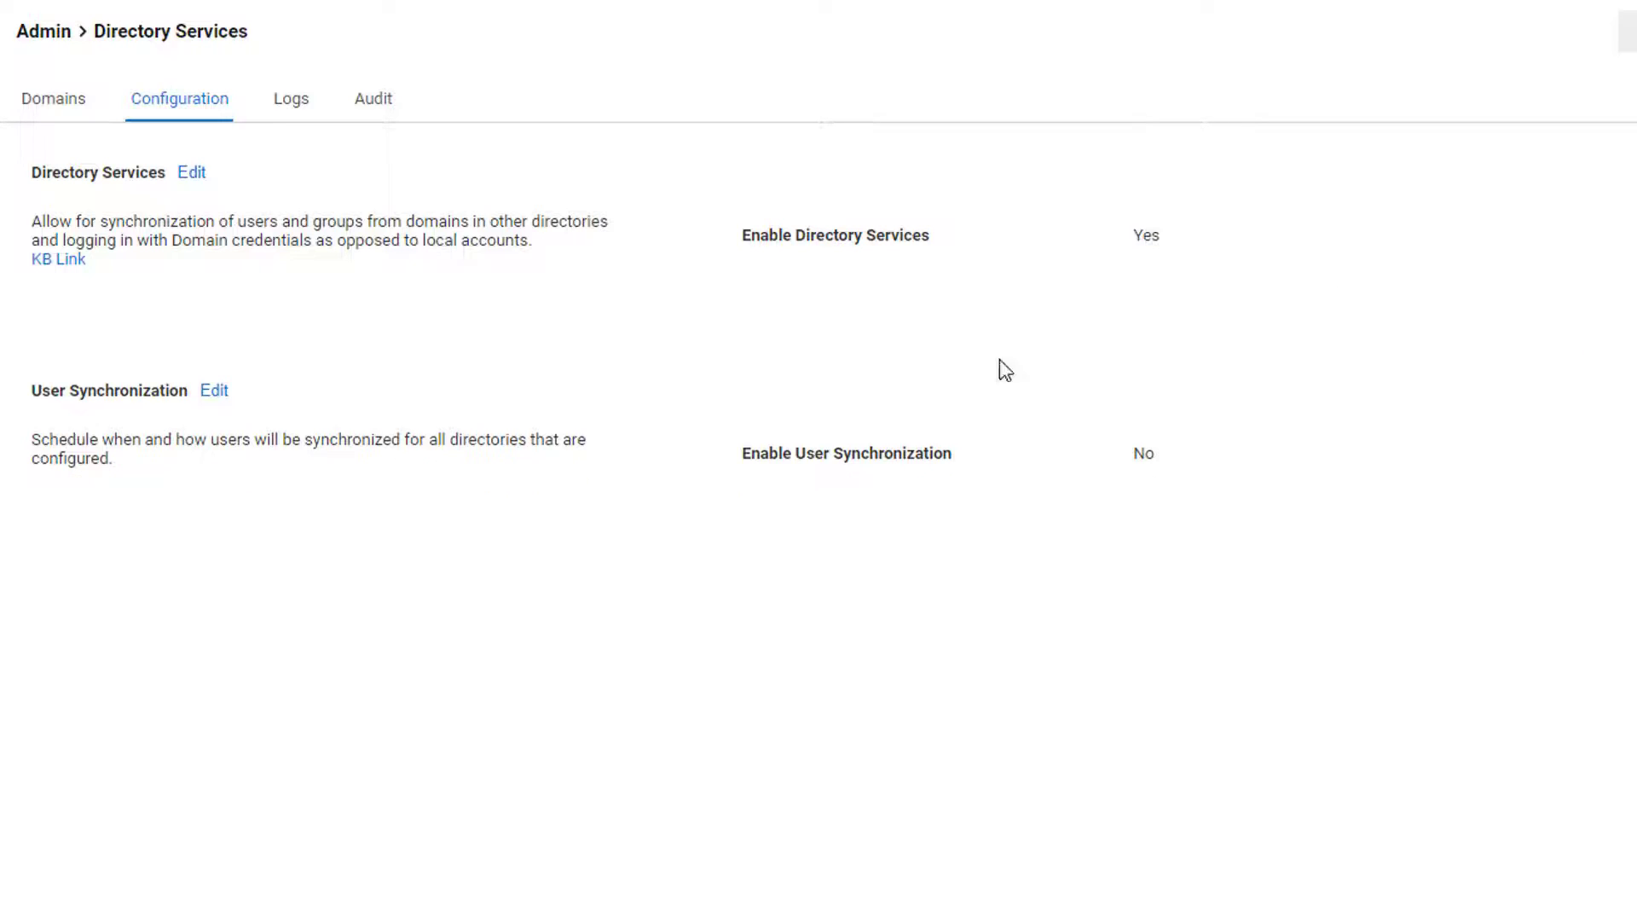
- Turn on user synchronization every 4 hours, disabling inactive users after 3 months
click(215, 390)
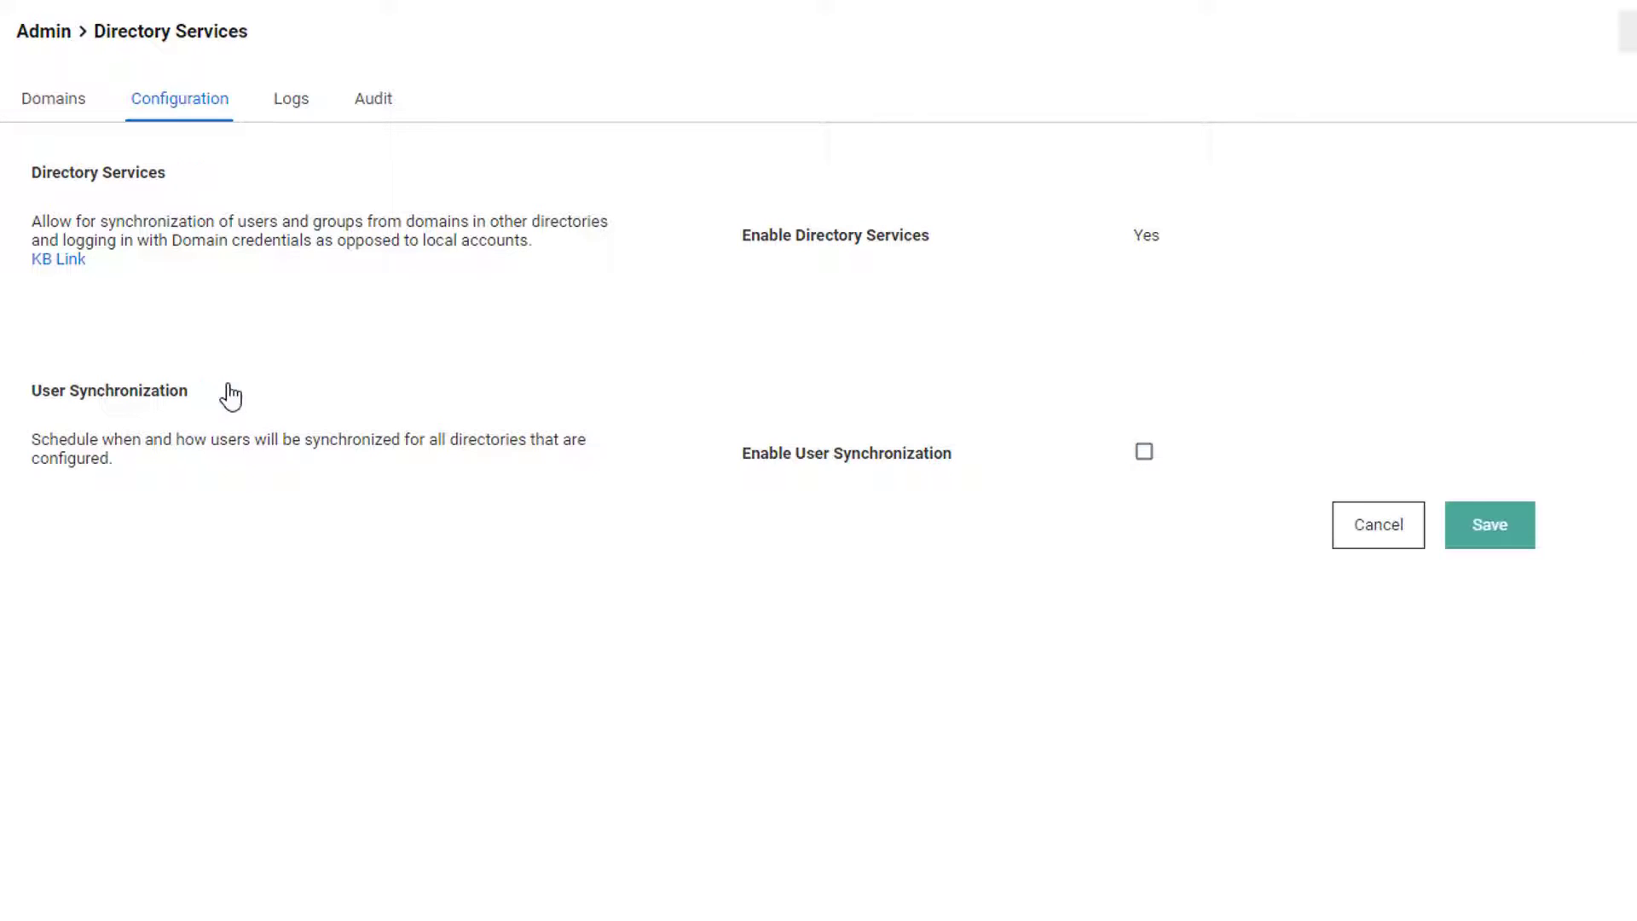
click(1144, 452)
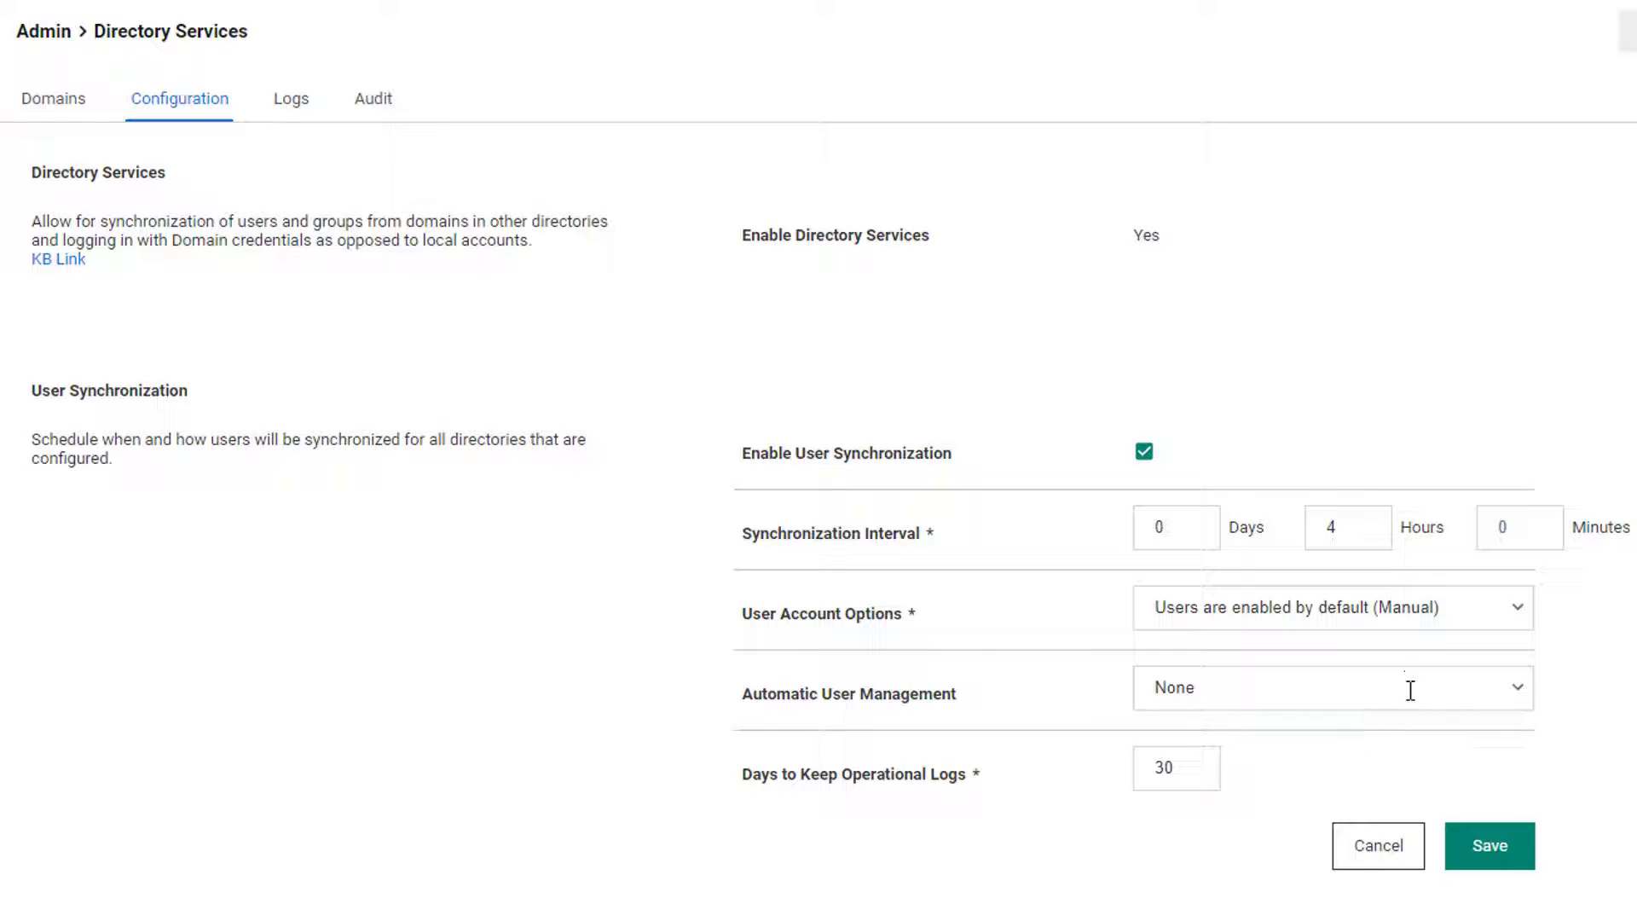
click(1488, 862)
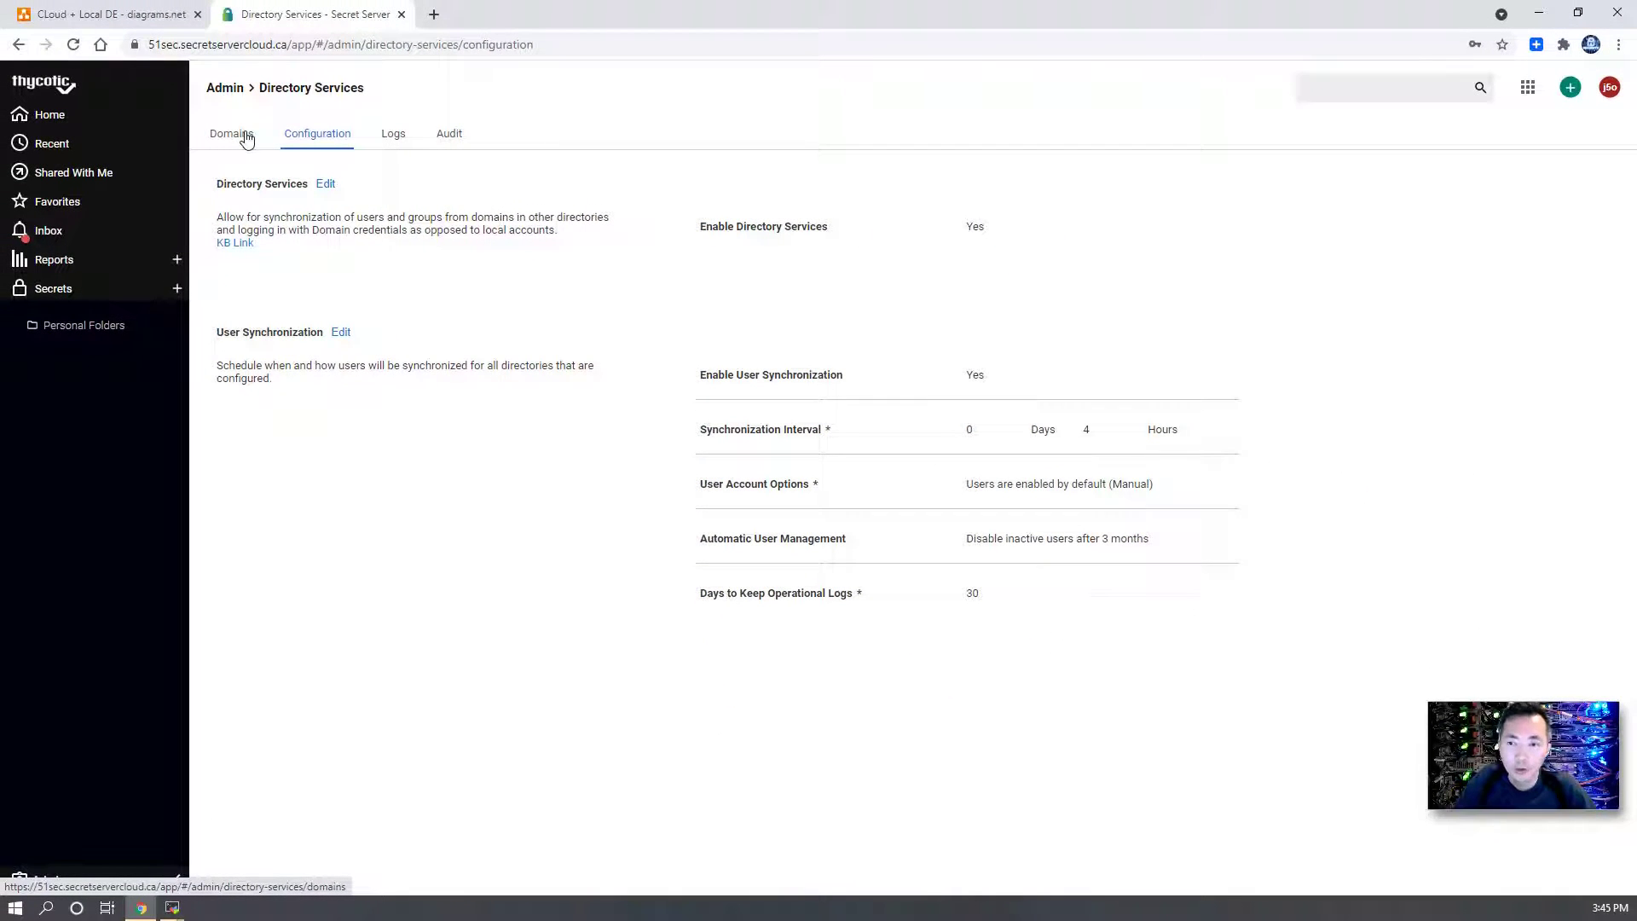
- Add Active Directory domain 51sec.local using the admin secret for sync, then validate and save
click(246, 139)
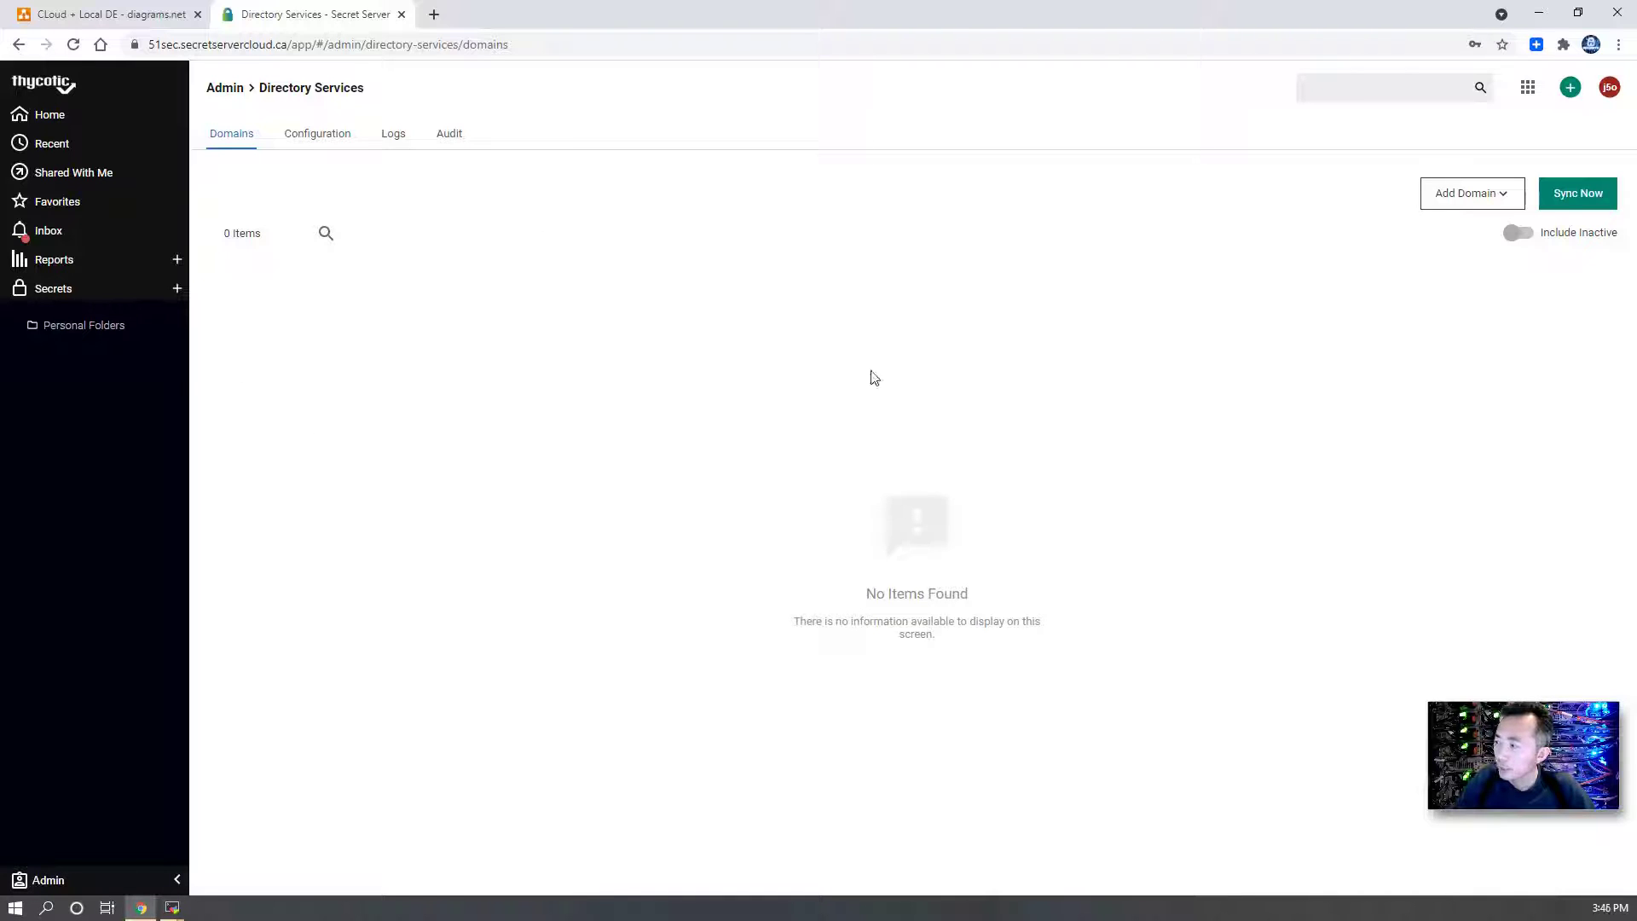
click(1471, 196)
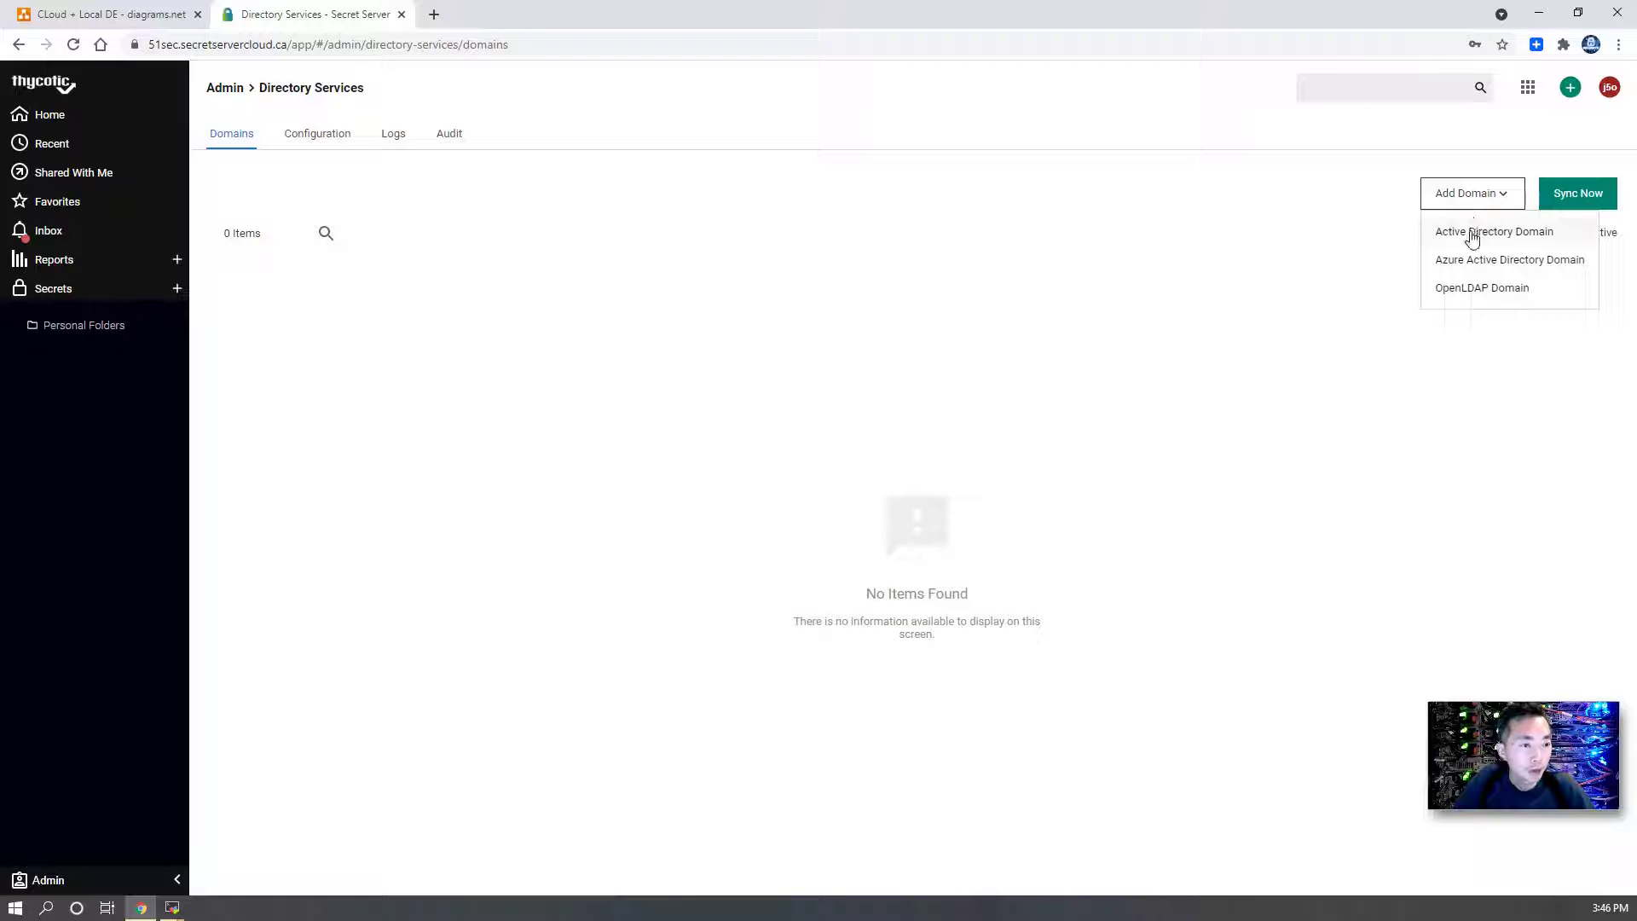
click(1473, 235)
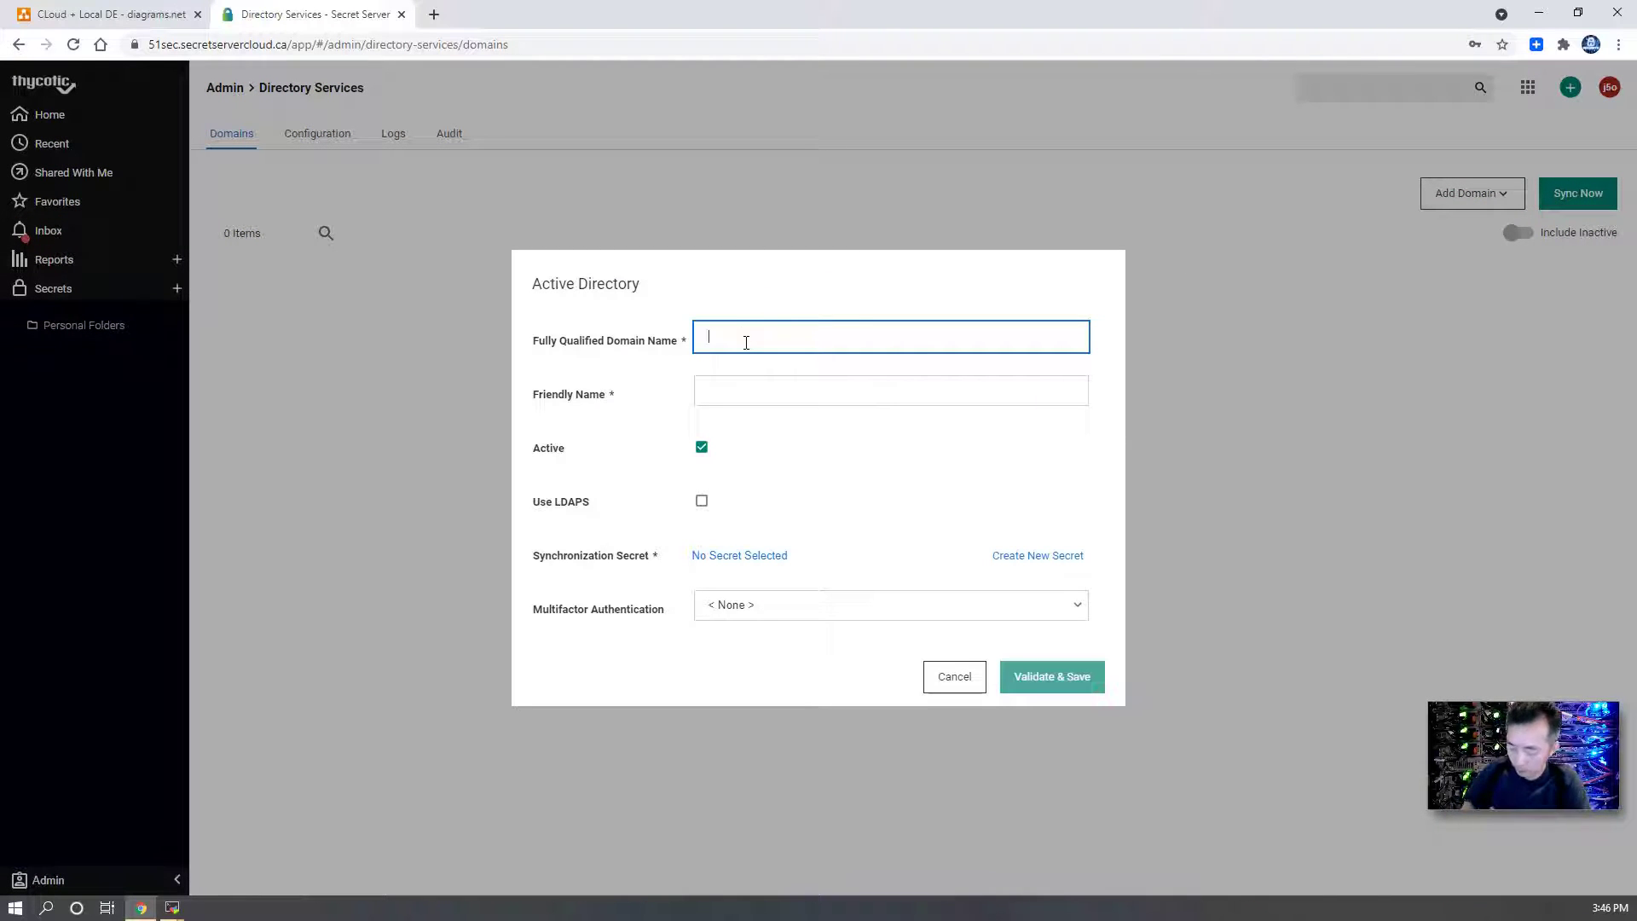
text(51sec.local)
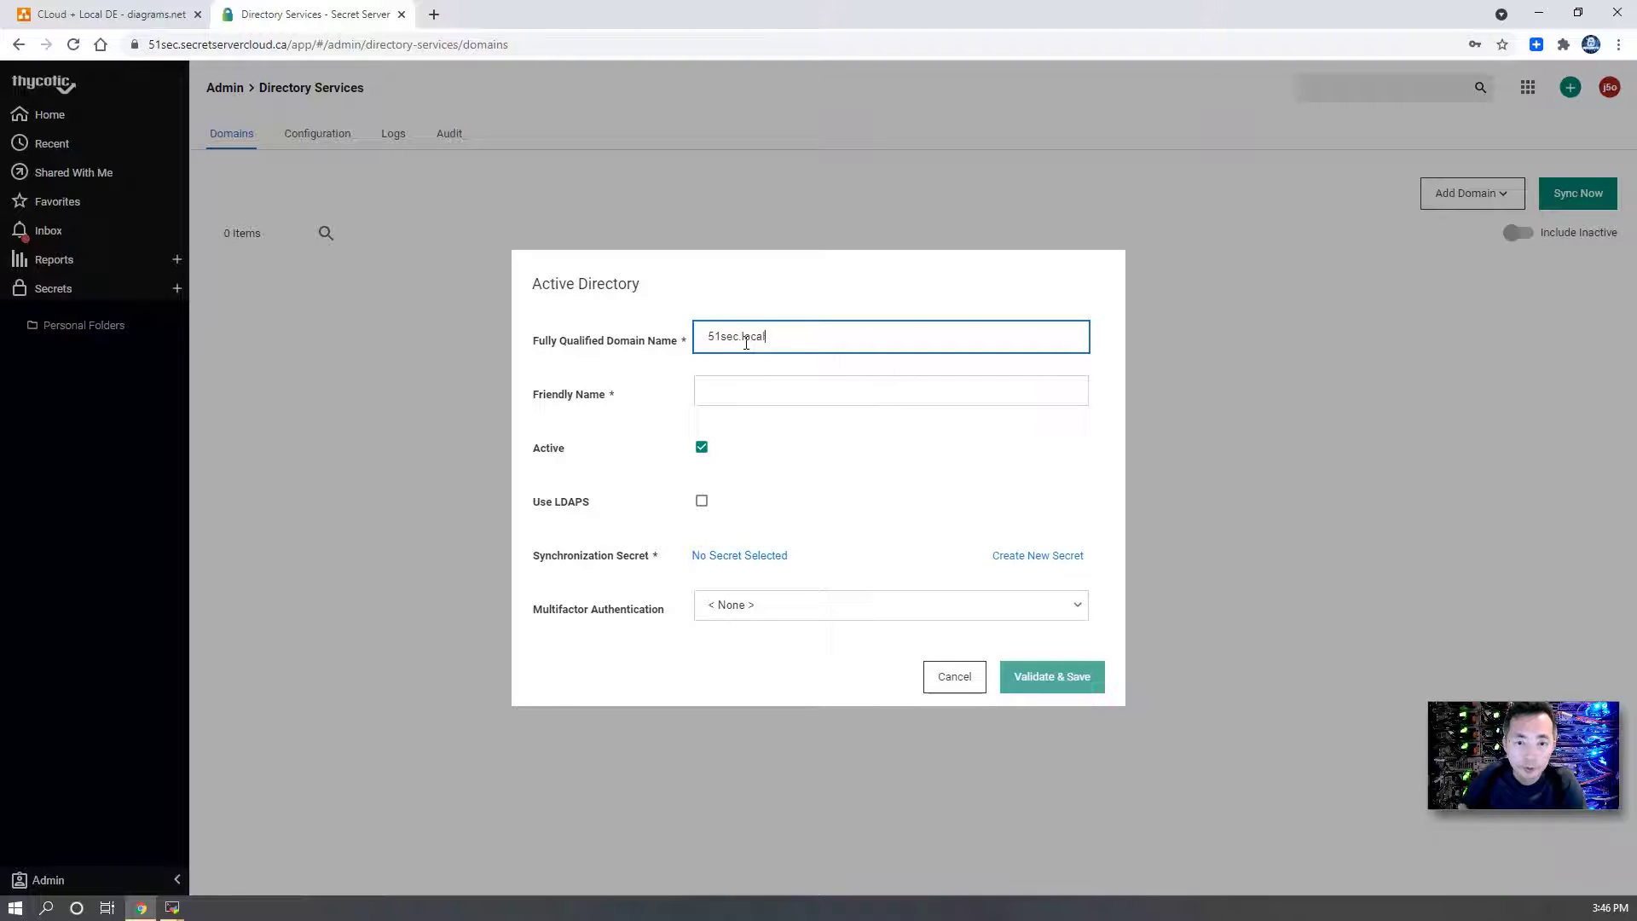
key(Tab)
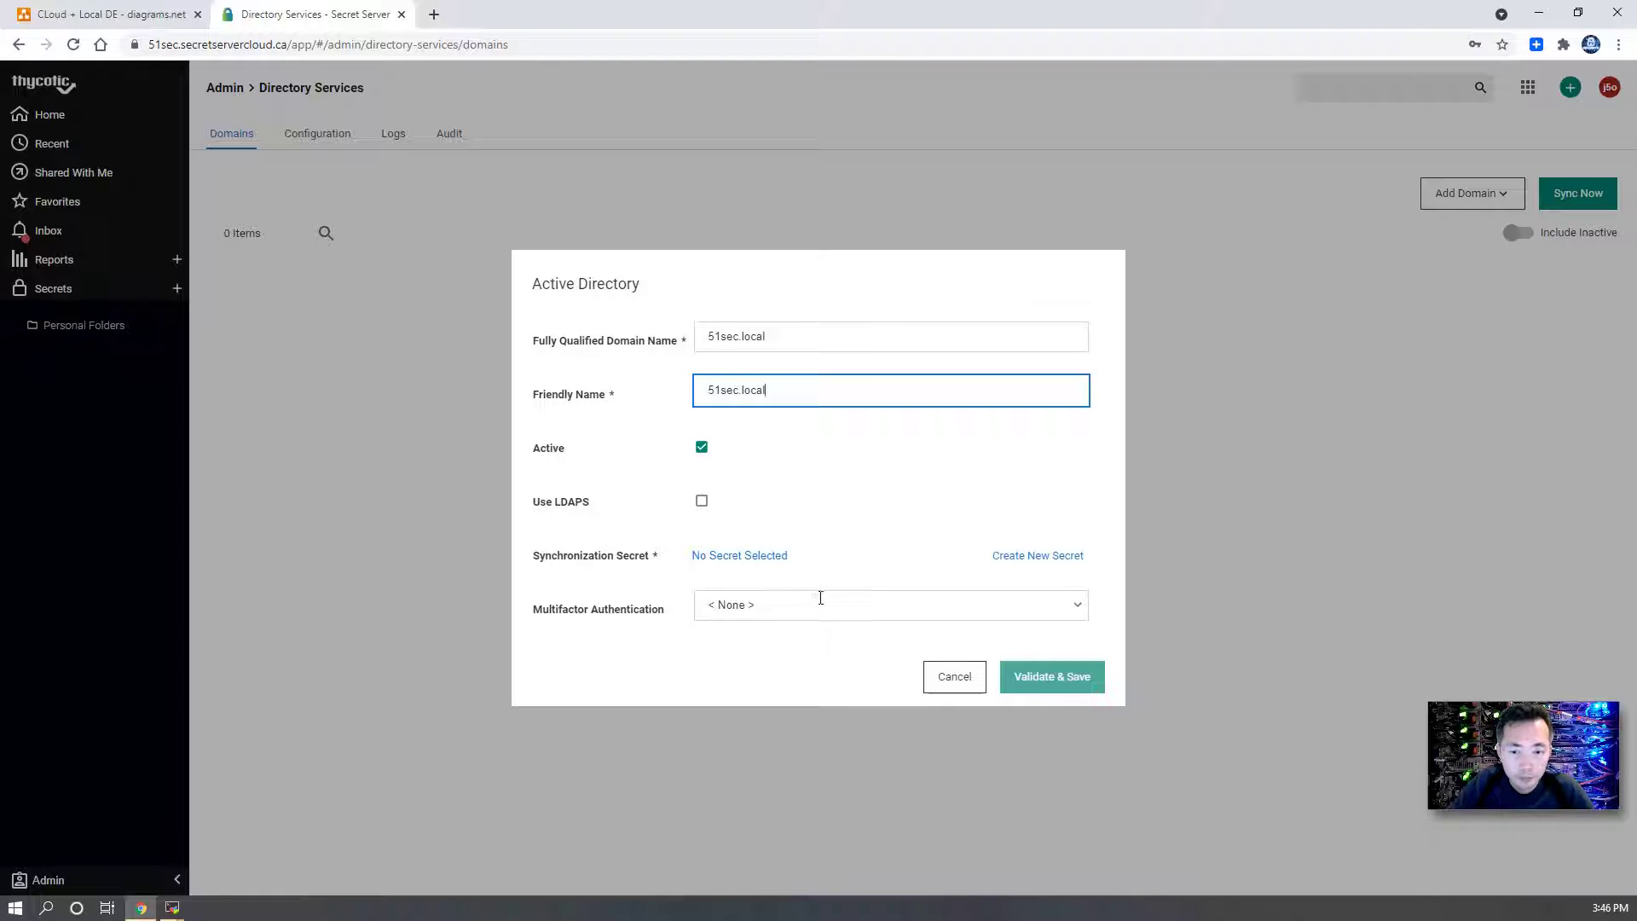
click(780, 559)
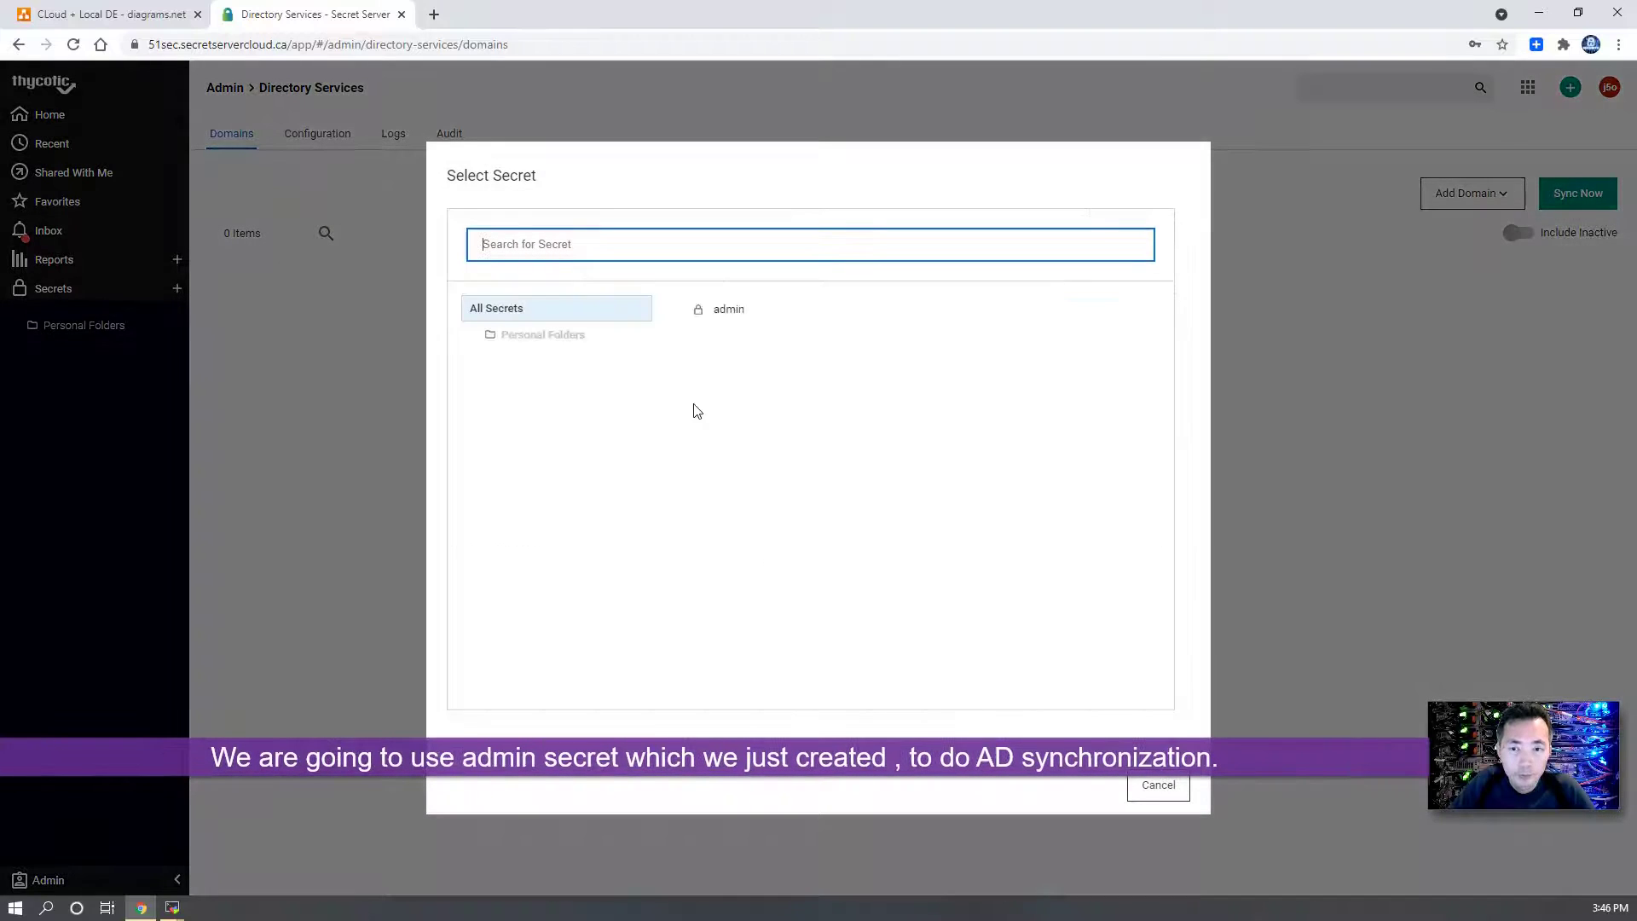
click(749, 313)
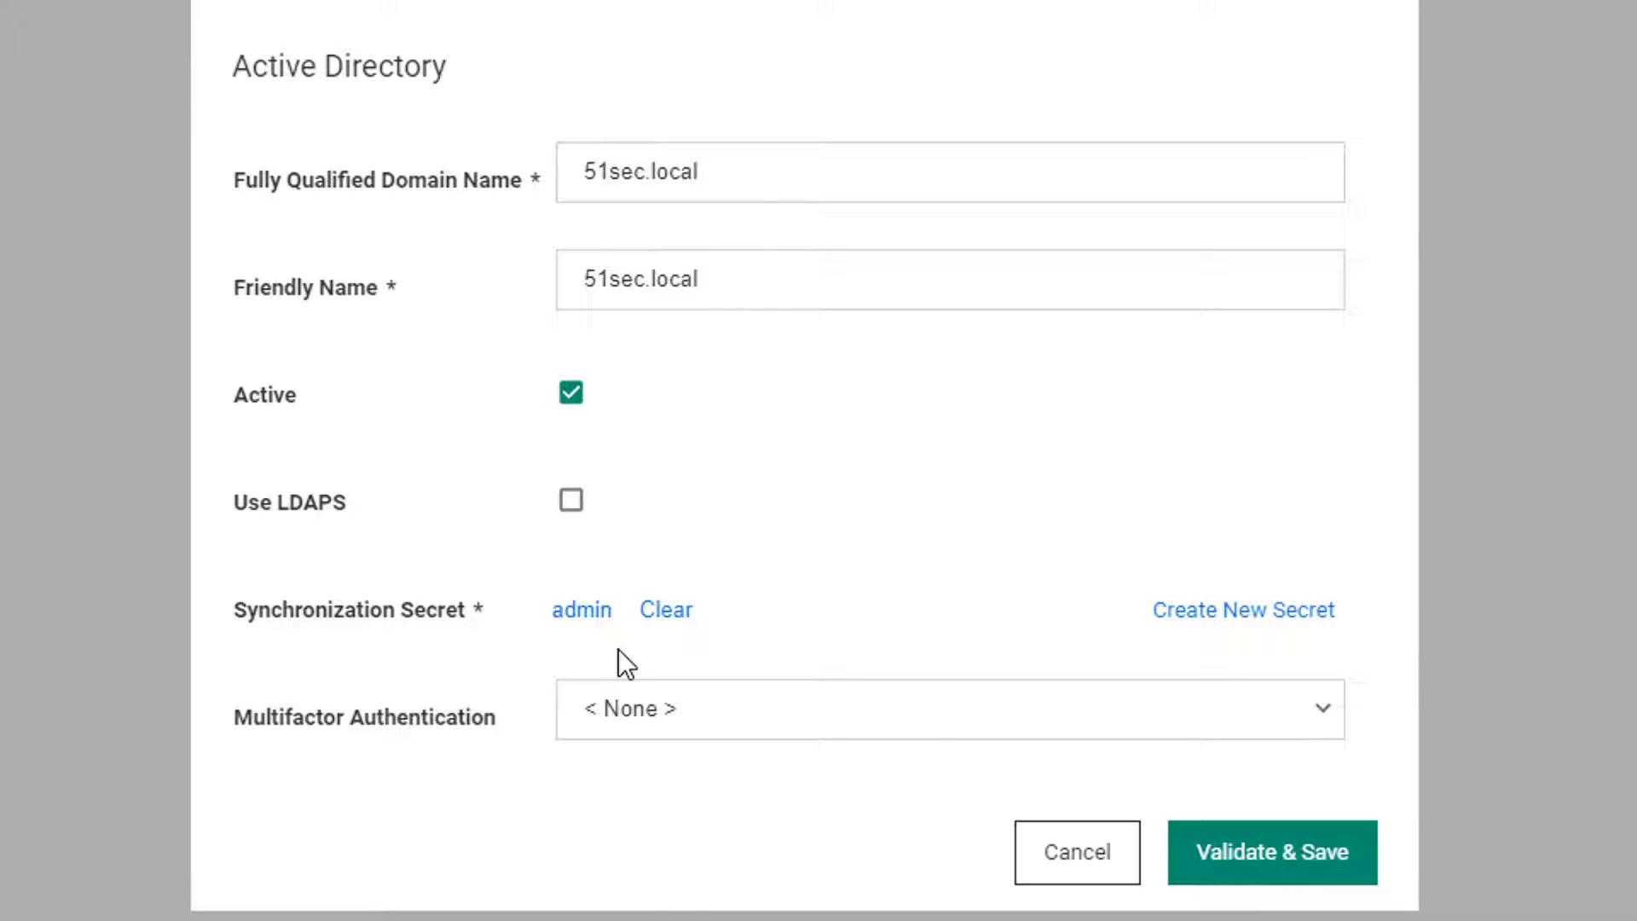
click(1216, 855)
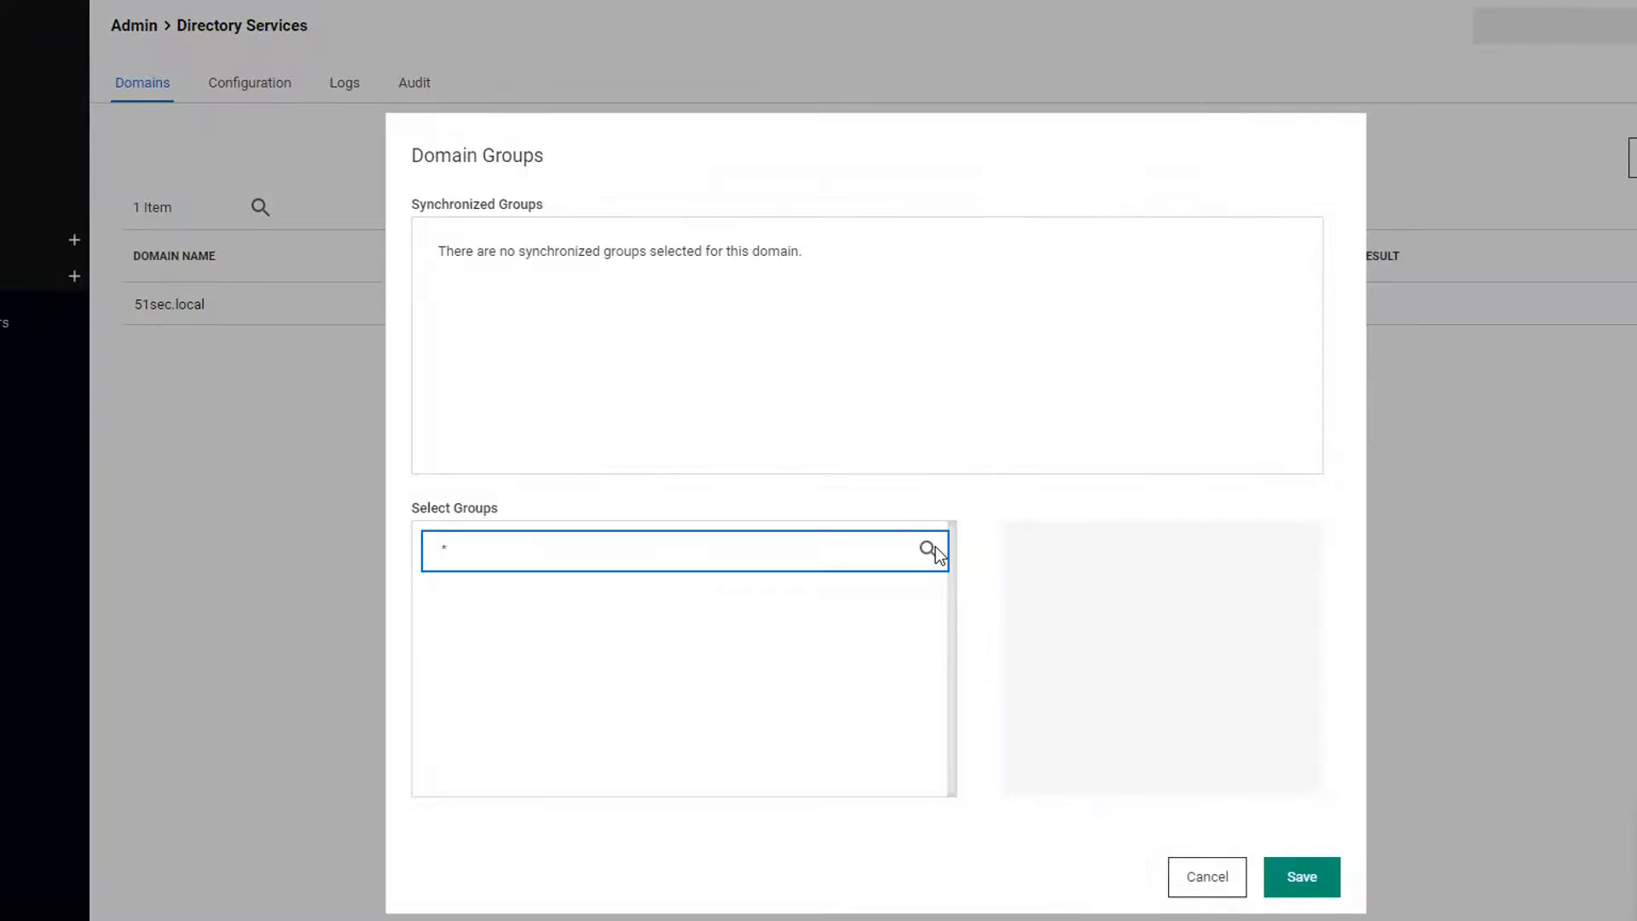
- Search the domain groups and preview members of PAM Admin, Audit, Manager and User Group1
click(935, 551)
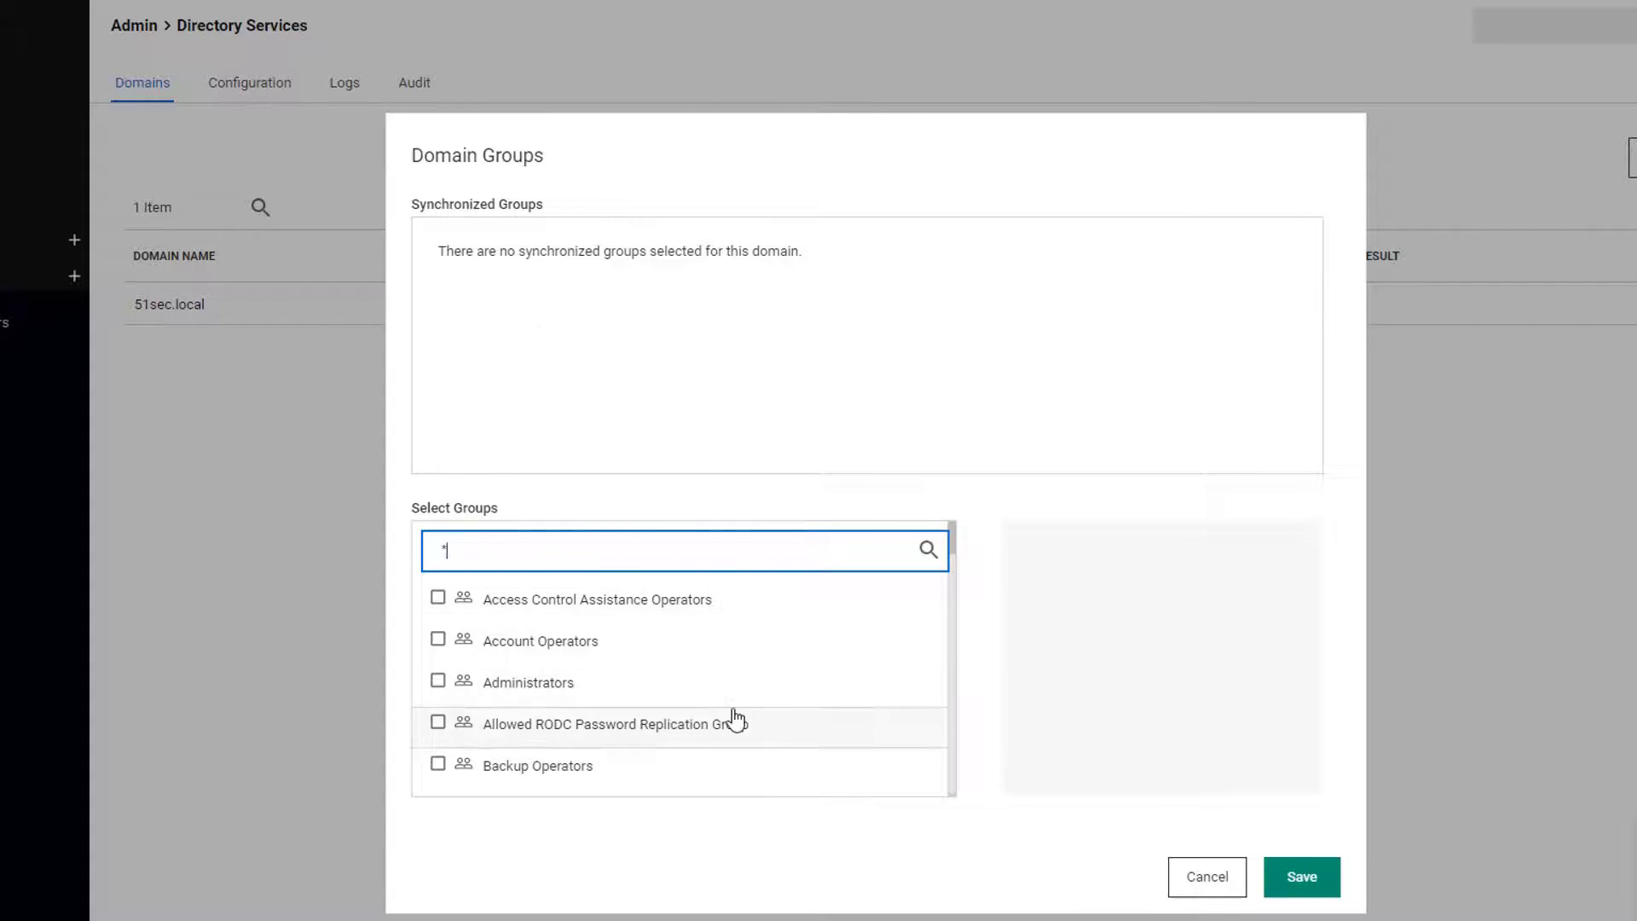
scroll(733, 718, down, 5)
scroll(735, 719, down, 10)
scroll(733, 718, down, 3)
scroll(731, 716, up, 3)
scroll(729, 703, up, 1)
scroll(708, 691, up, 1)
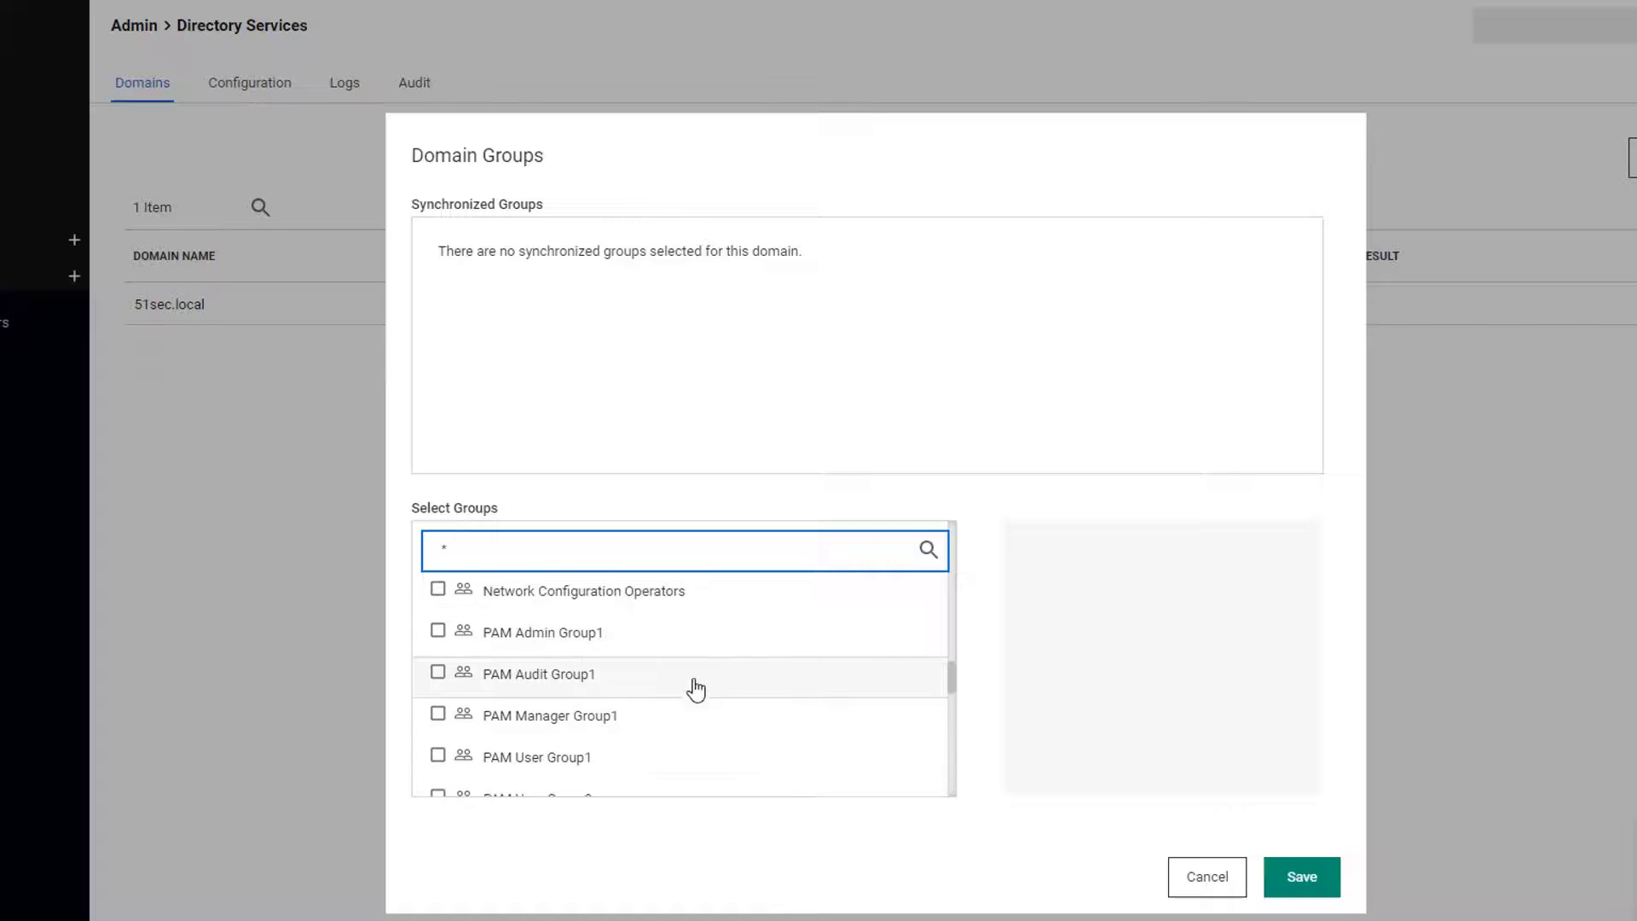
click(614, 648)
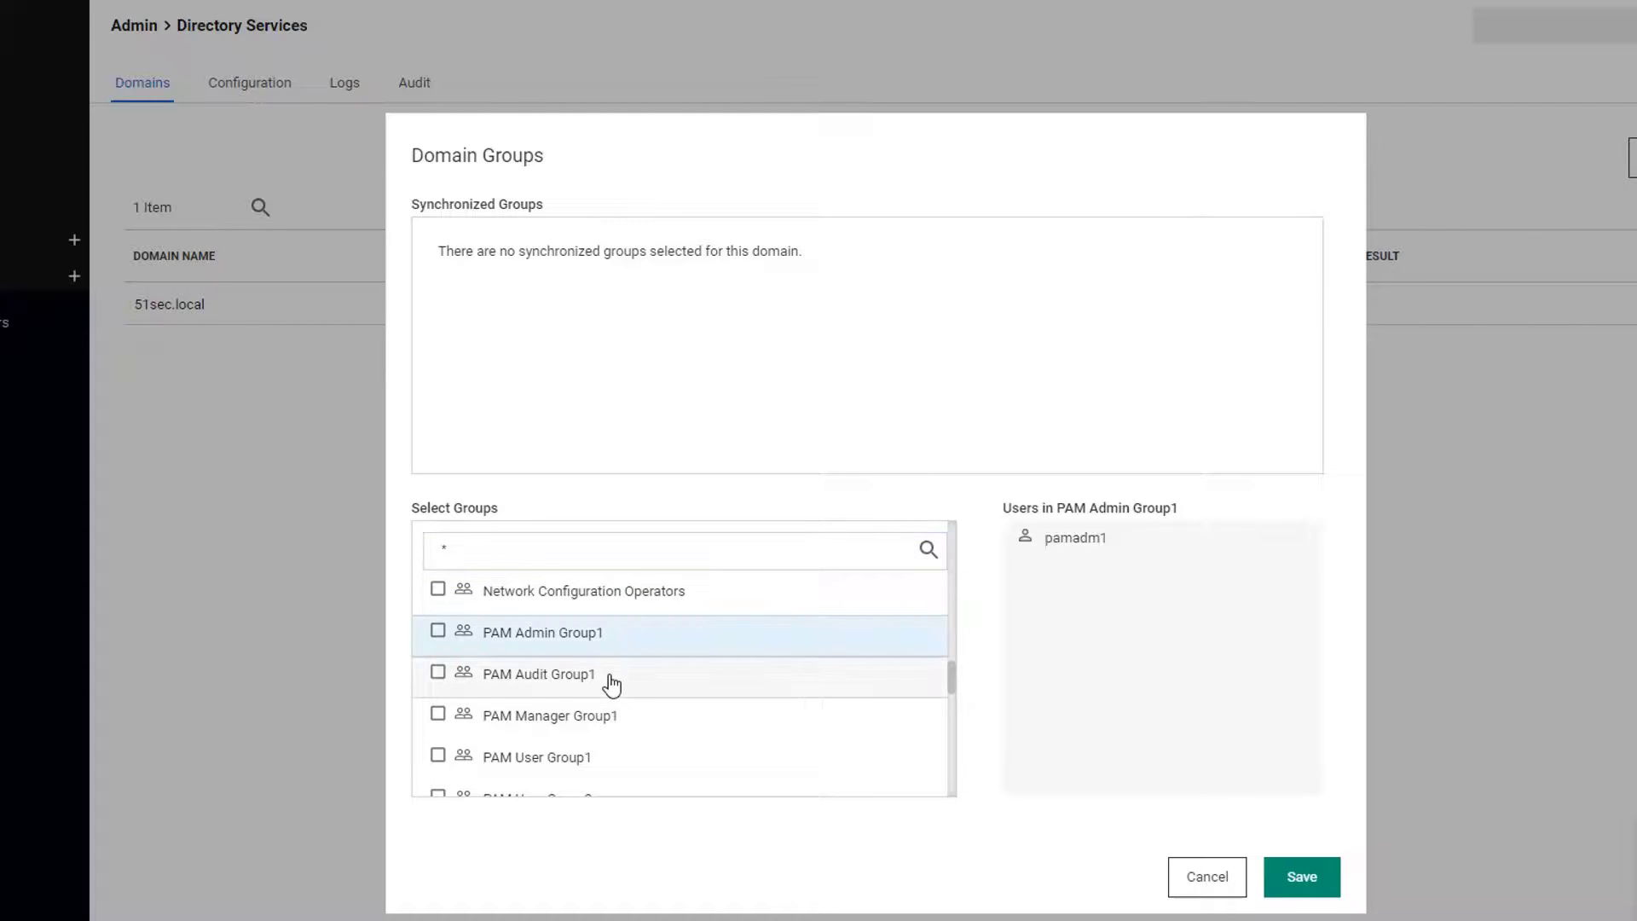
click(609, 678)
click(612, 724)
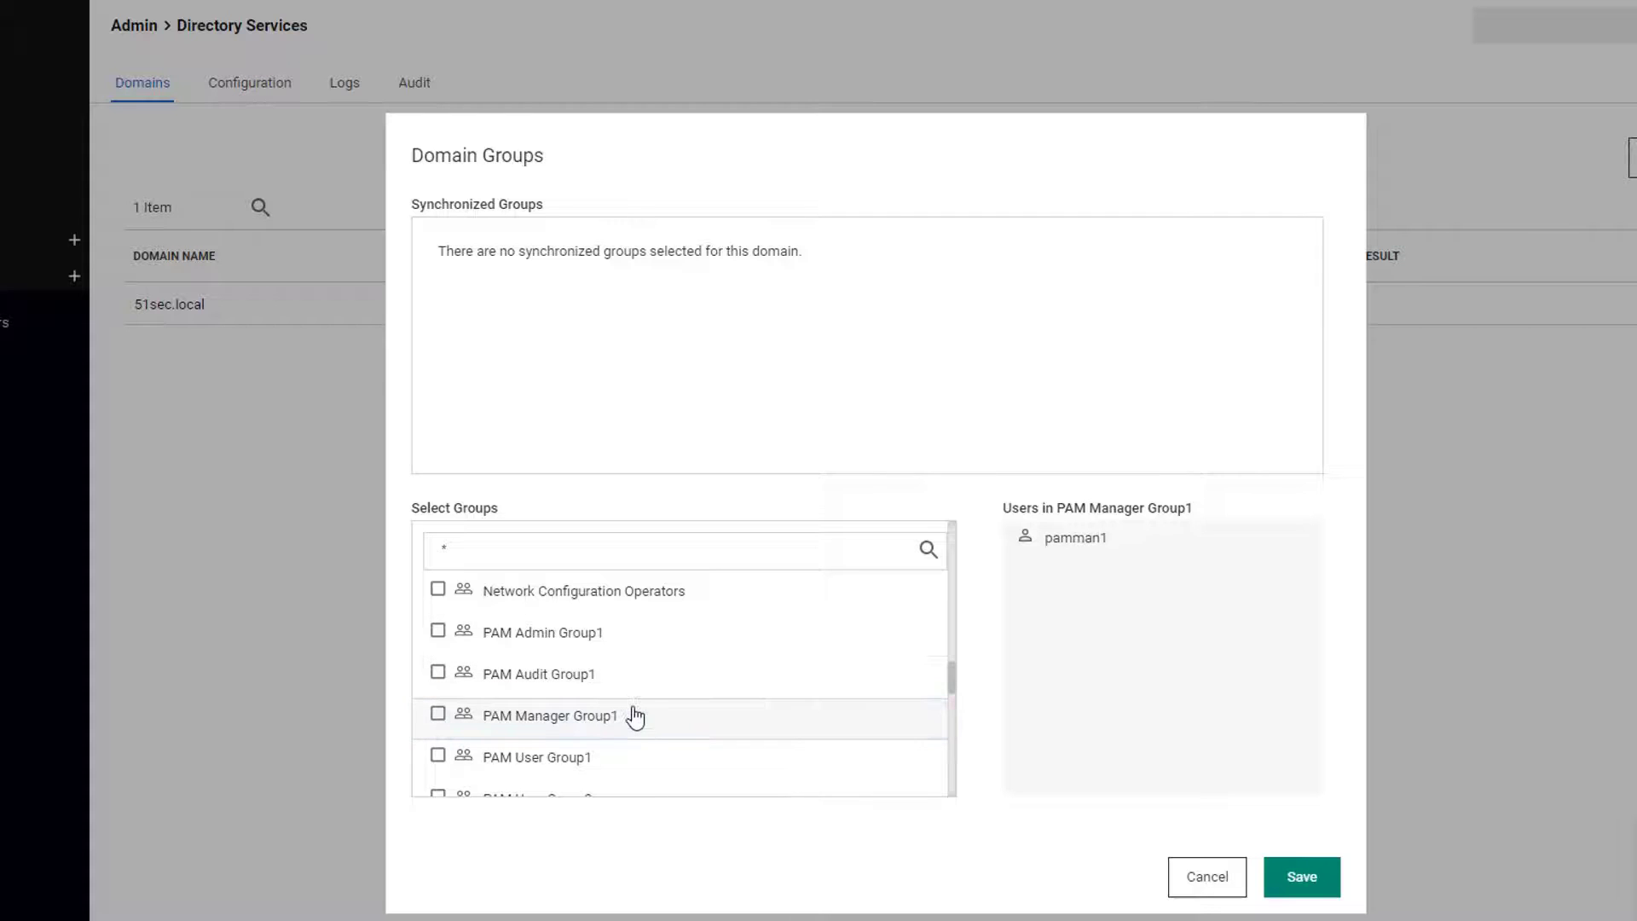
scroll(632, 713, down, 1)
click(621, 671)
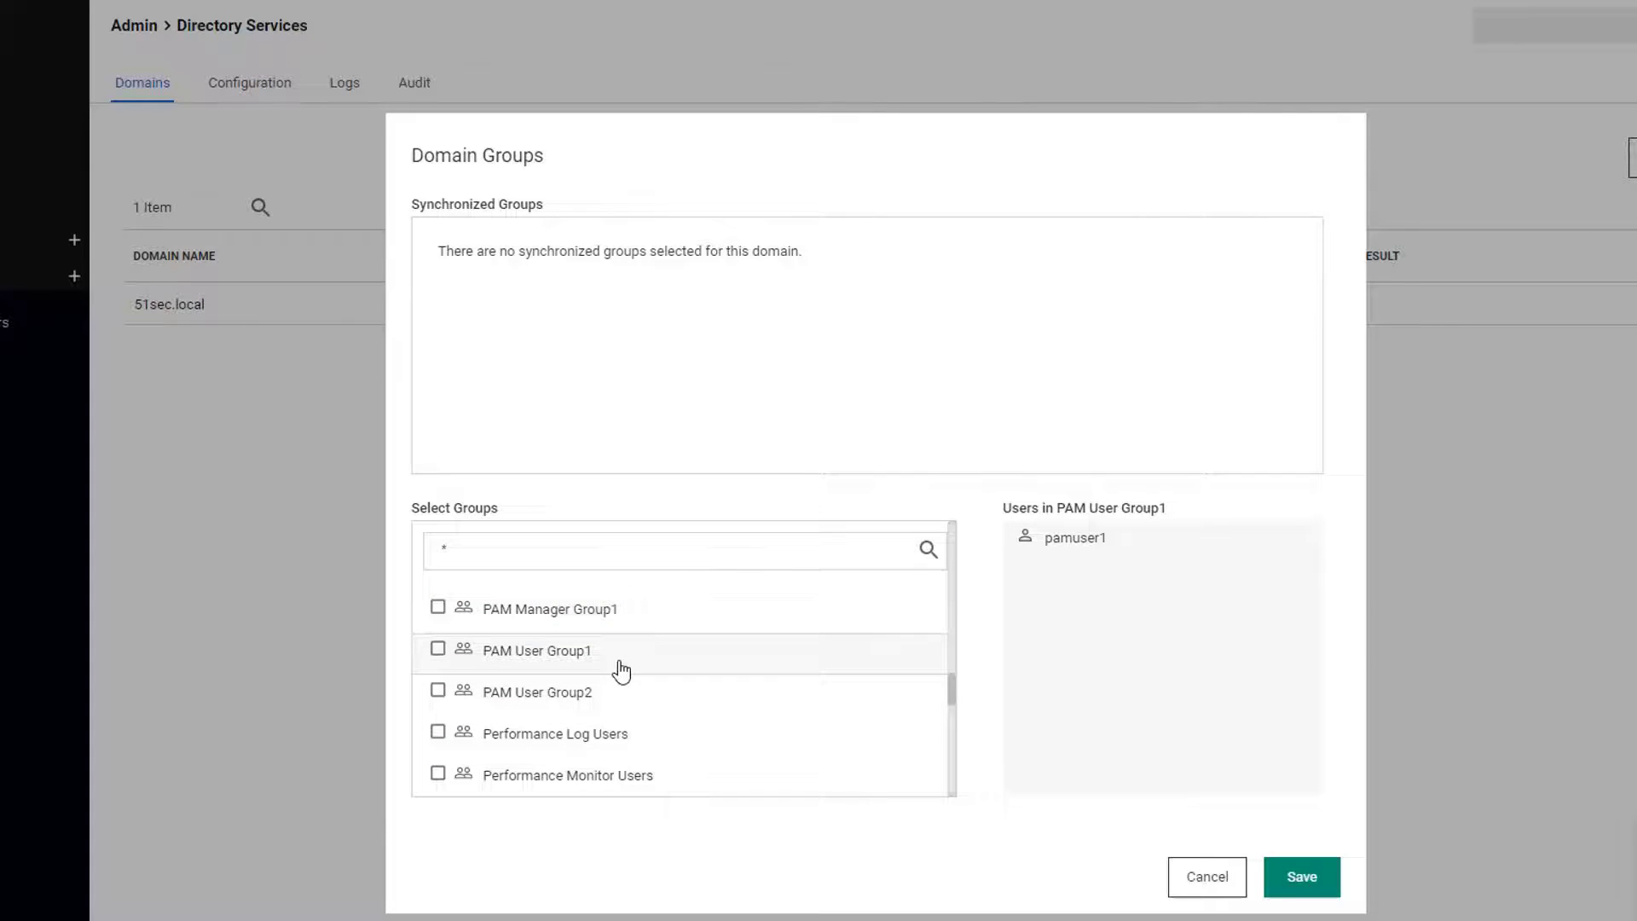
scroll(621, 674, up, 1)
click(569, 636)
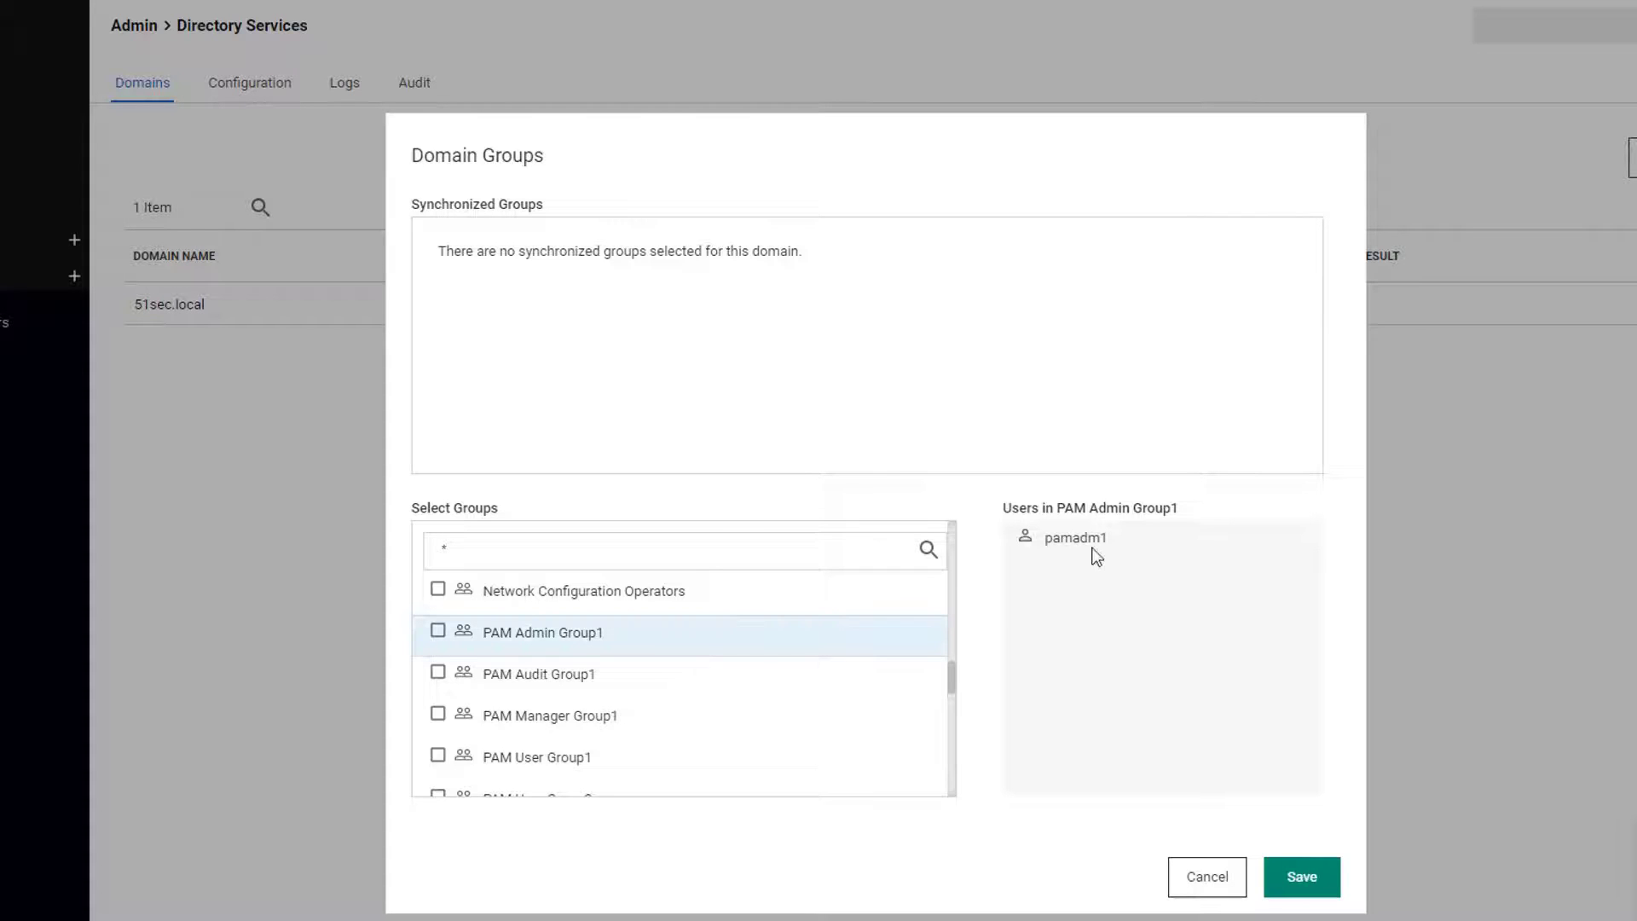
- Tick PAM Admin Group1, Audit Group1, Manager Group1, User Group1 and User Group2 for synchronization
click(437, 631)
click(438, 672)
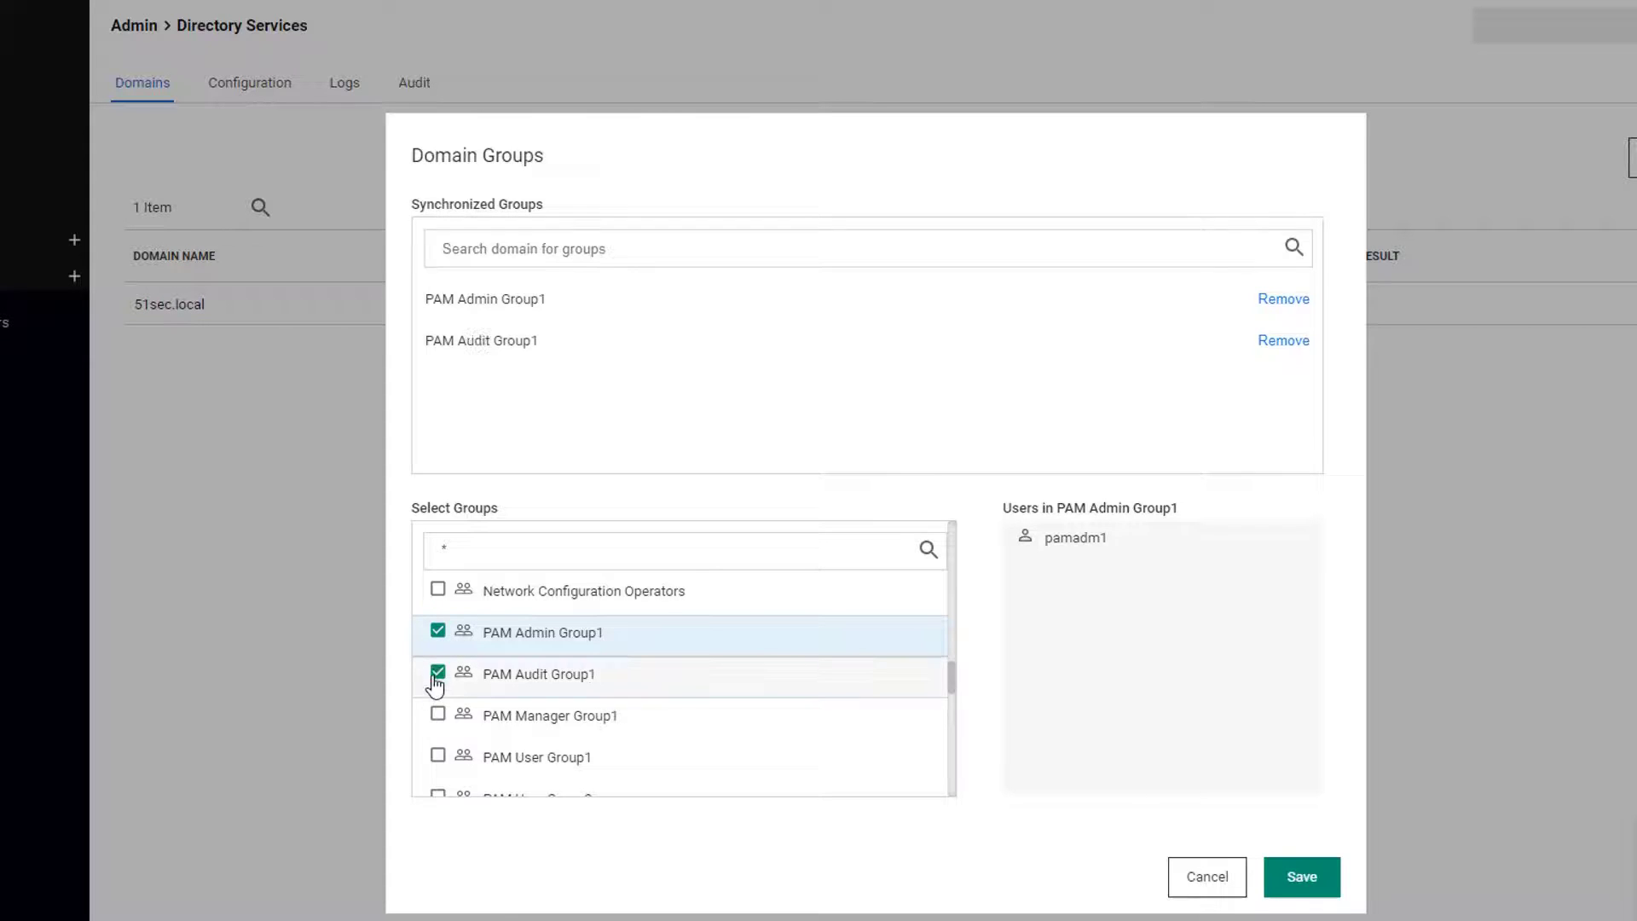
click(437, 713)
click(438, 756)
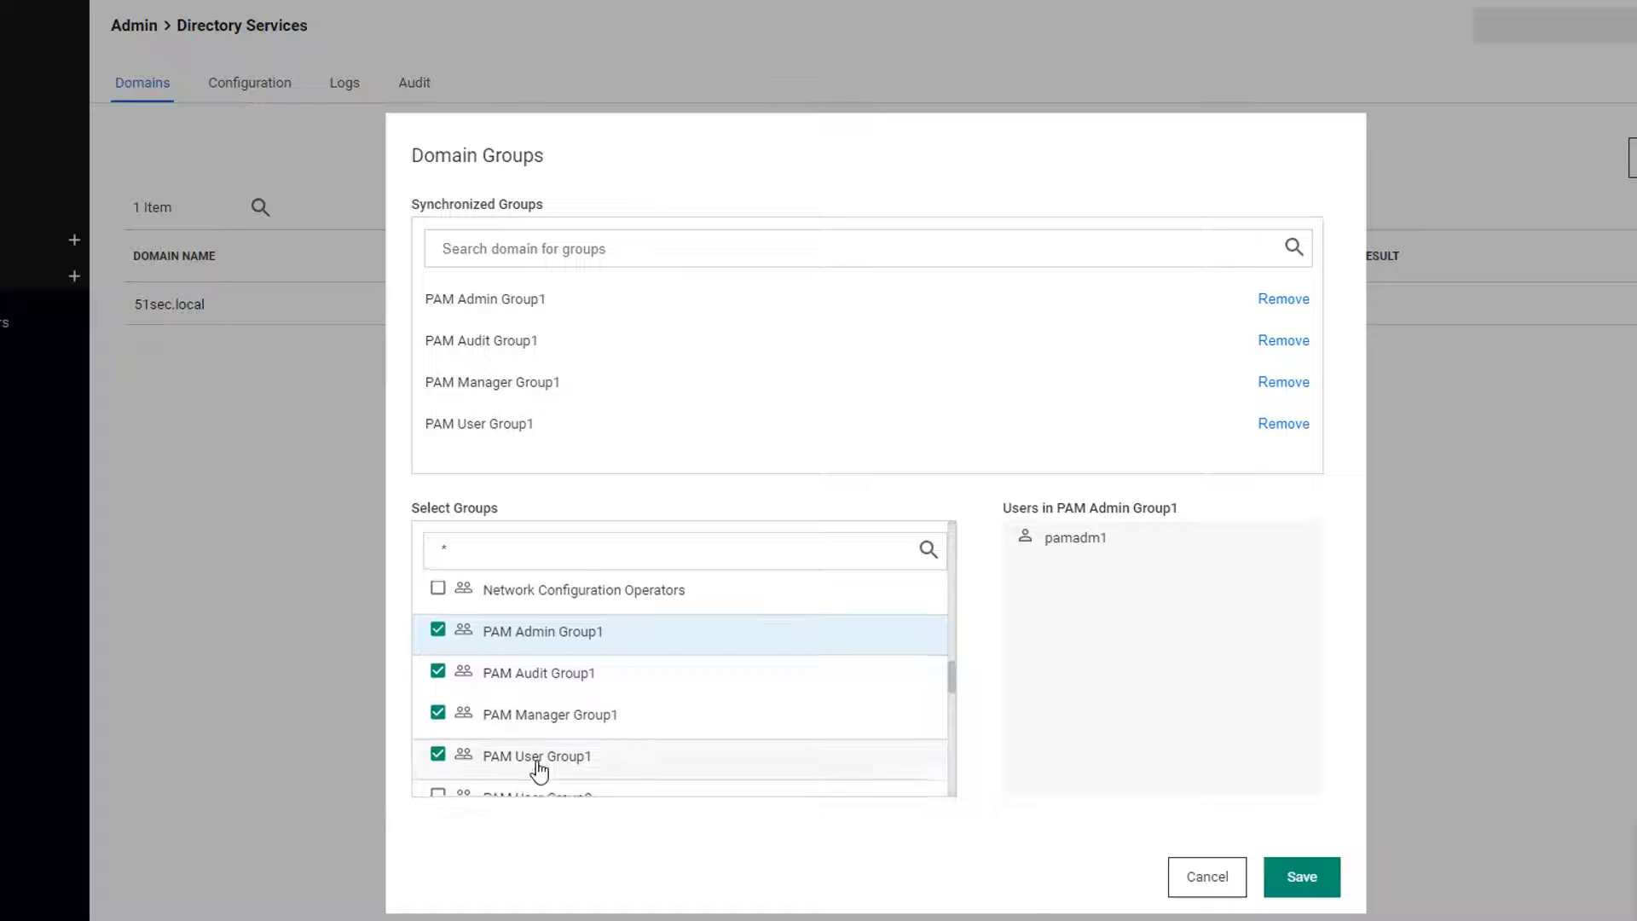
scroll(536, 768, down, 1)
click(438, 690)
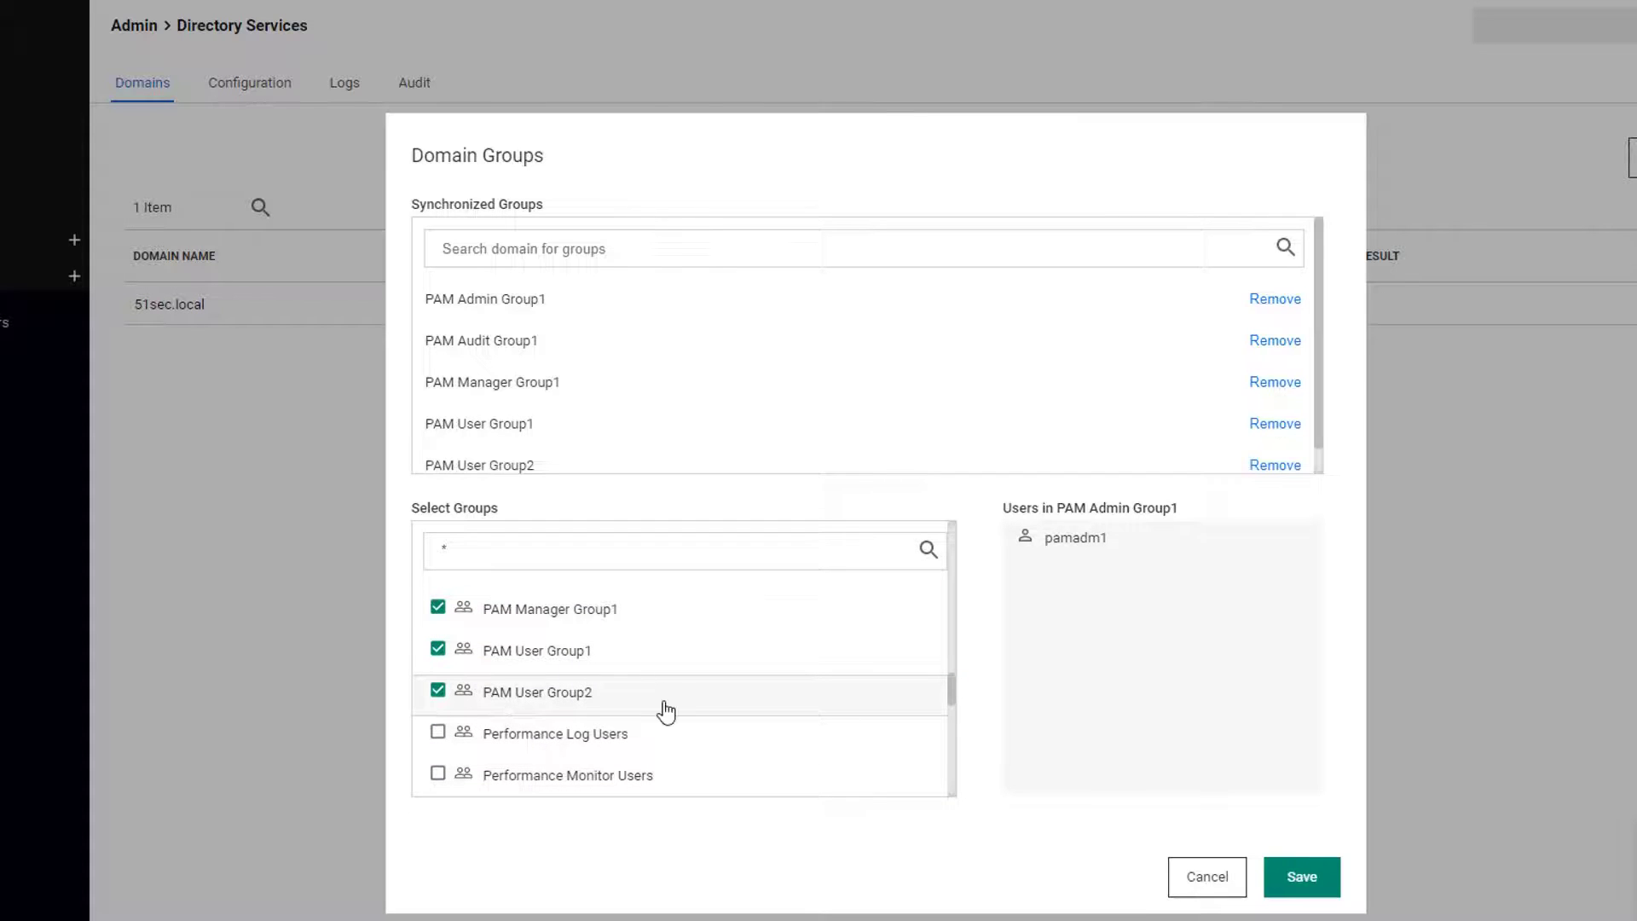
scroll(665, 707, up, 1)
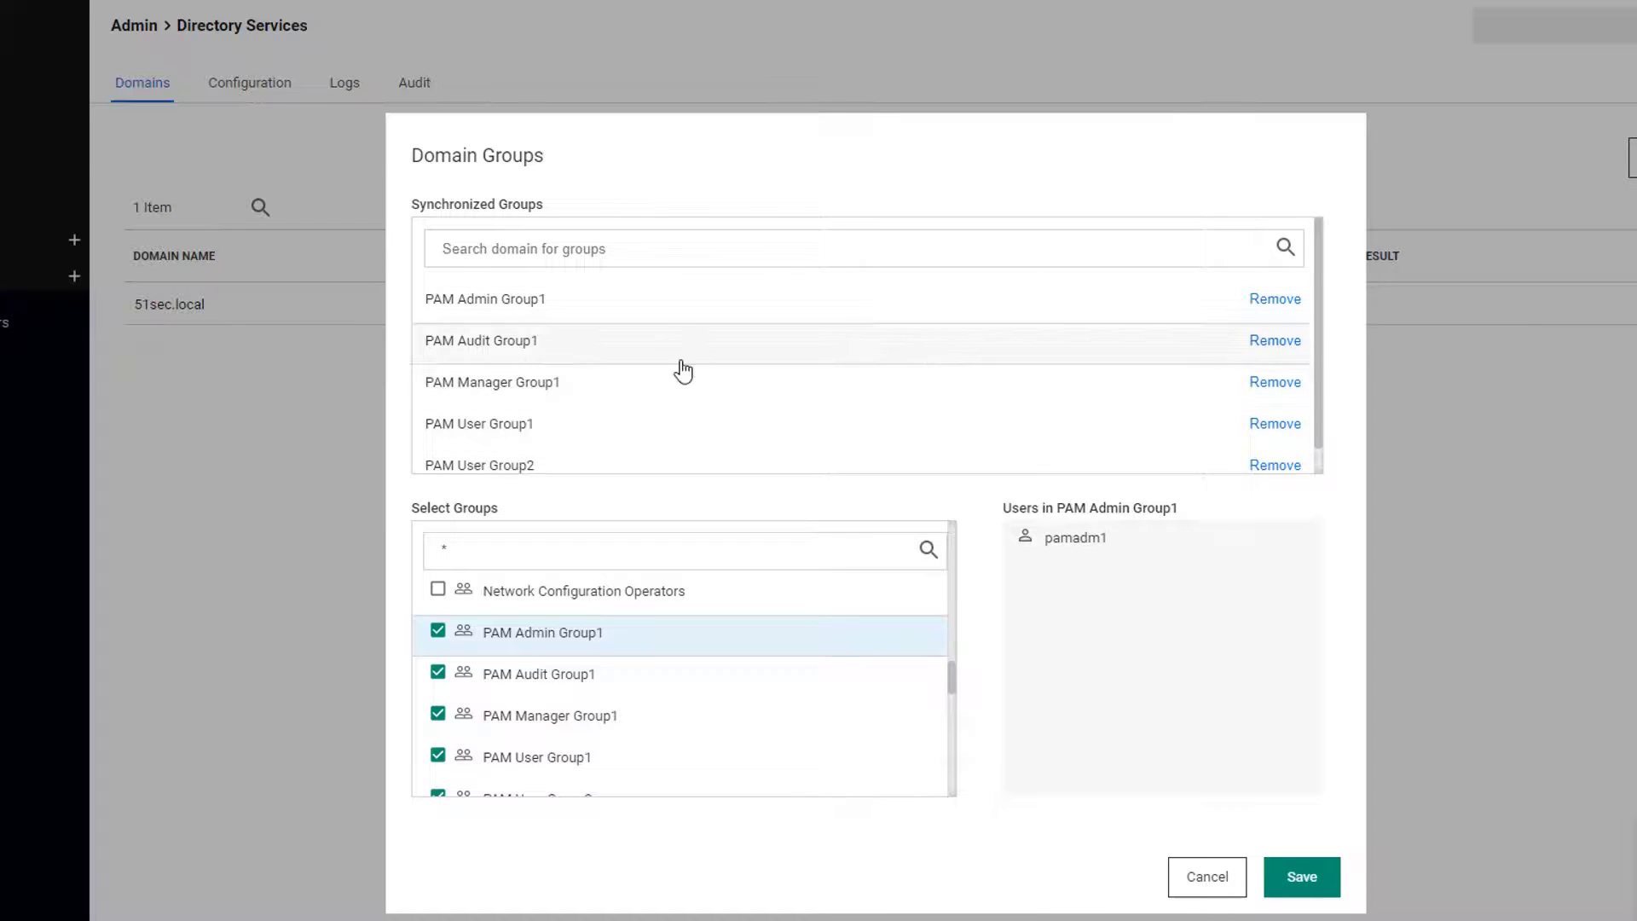
- Save the selected groups, run Sync Now, and check the Logs showing 4 users created
click(1300, 882)
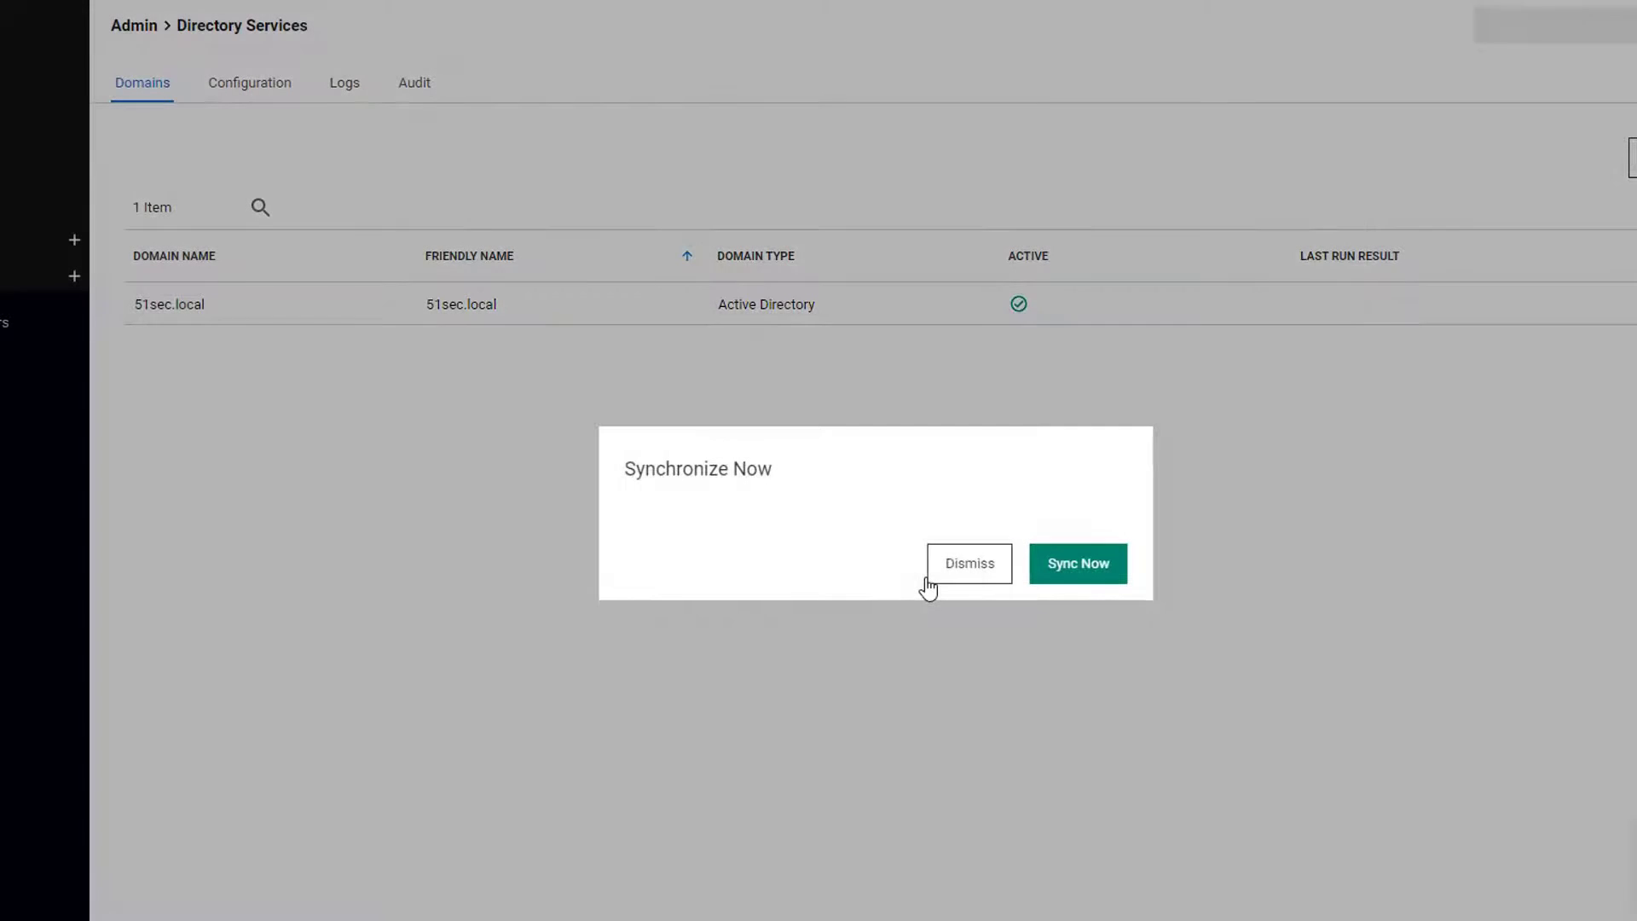
click(1073, 570)
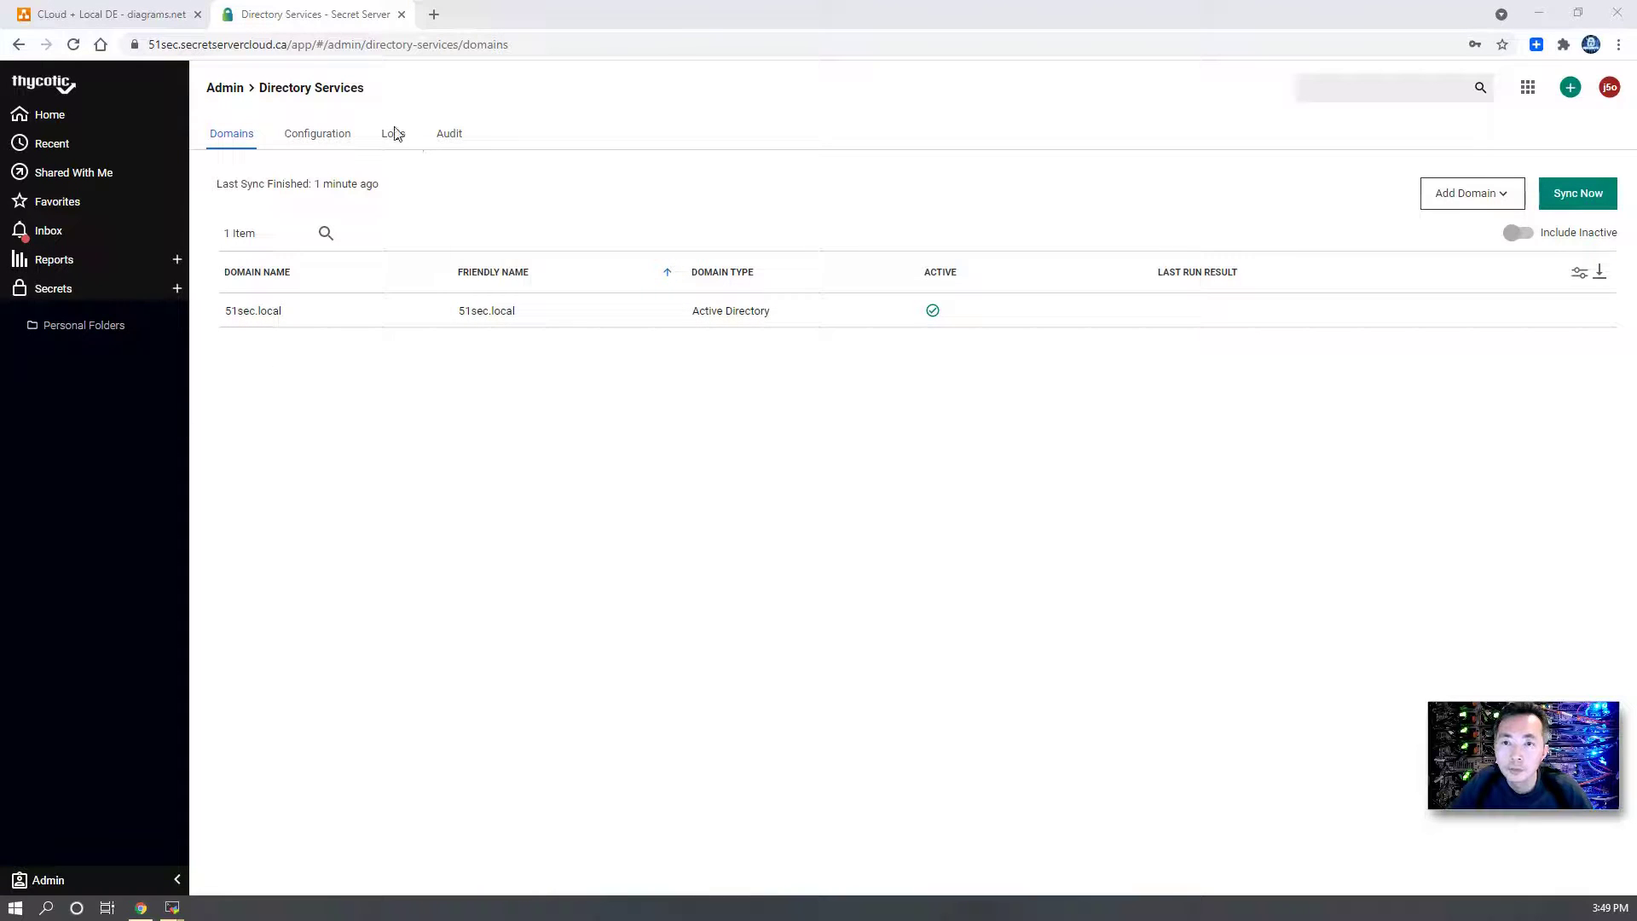
click(393, 134)
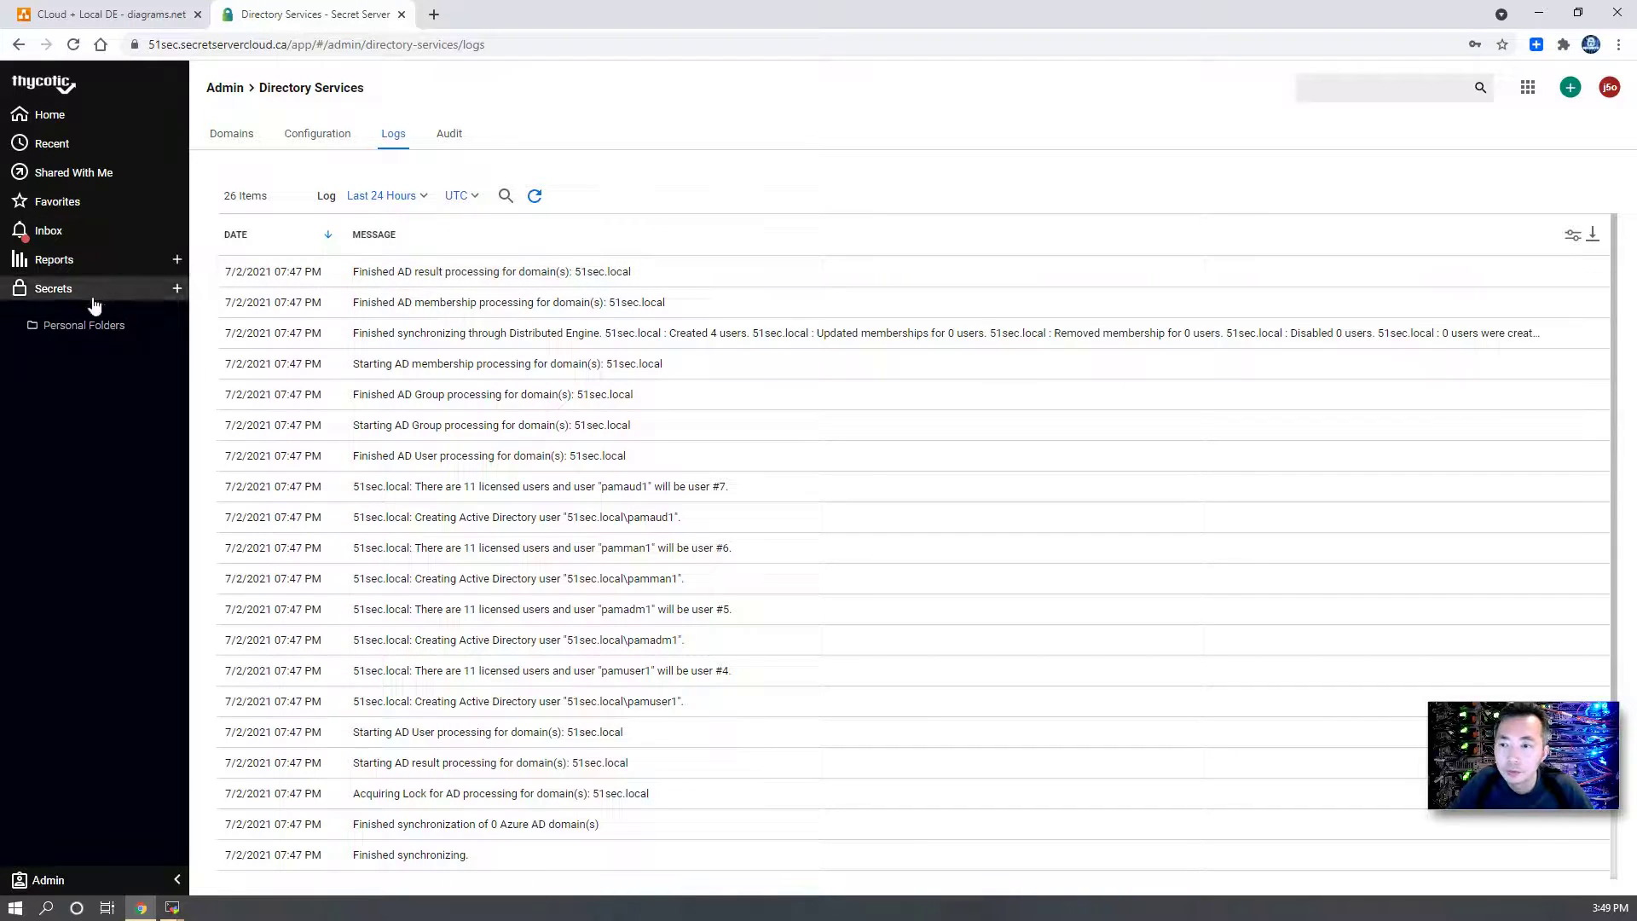
- Review the four newly synced 51sec.local users under Admin > Users, then view the Groups list
click(104, 880)
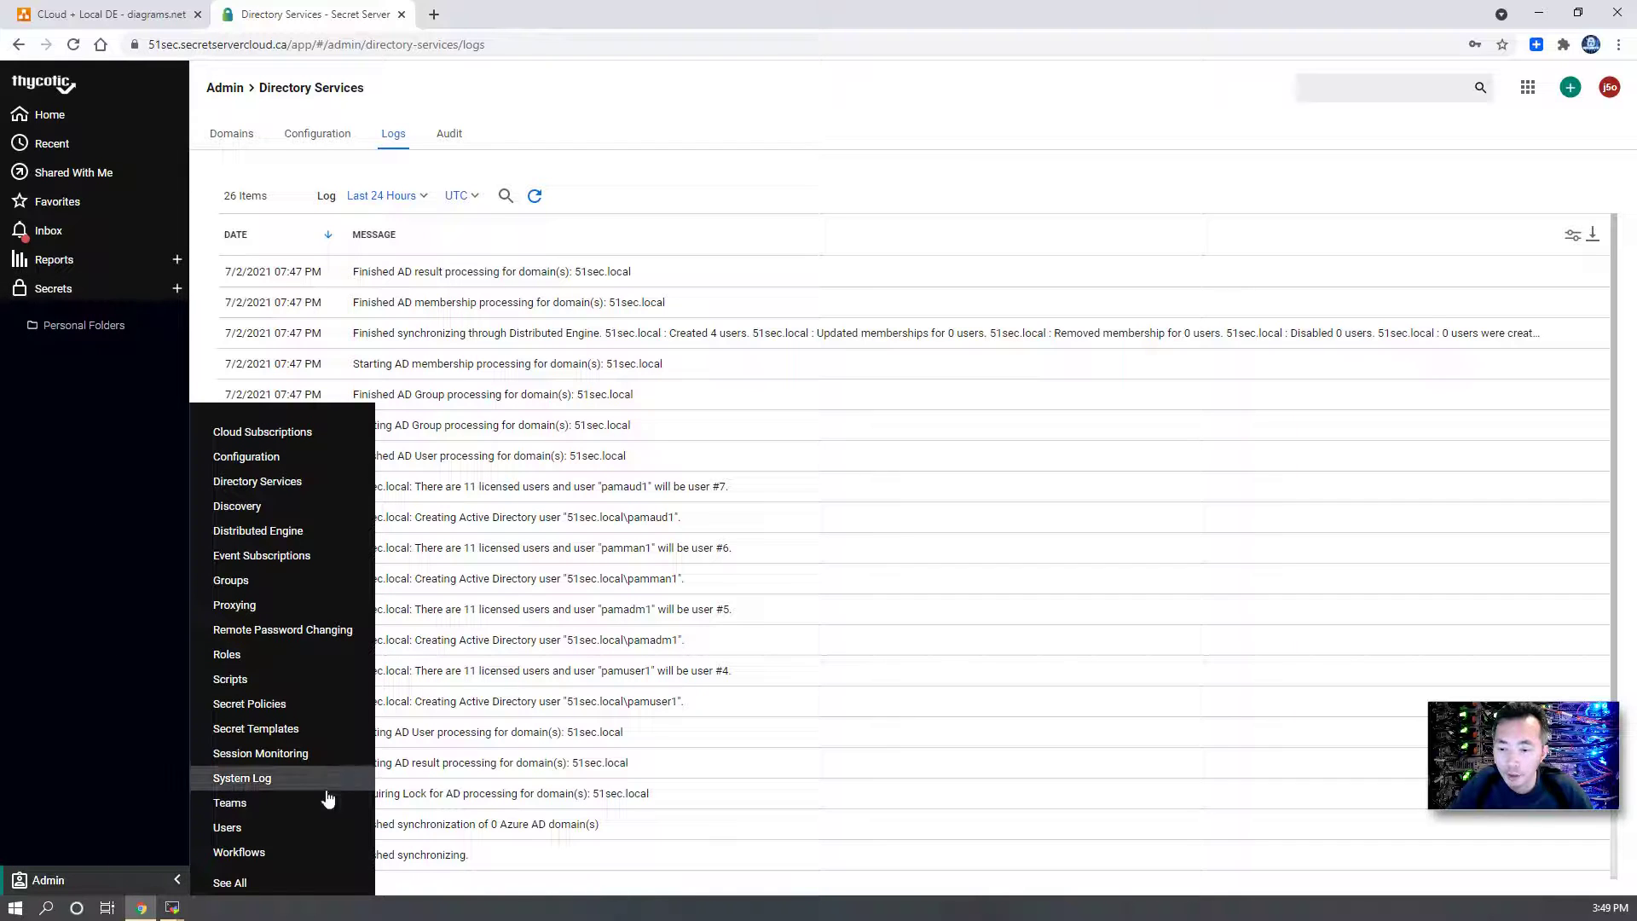
click(322, 829)
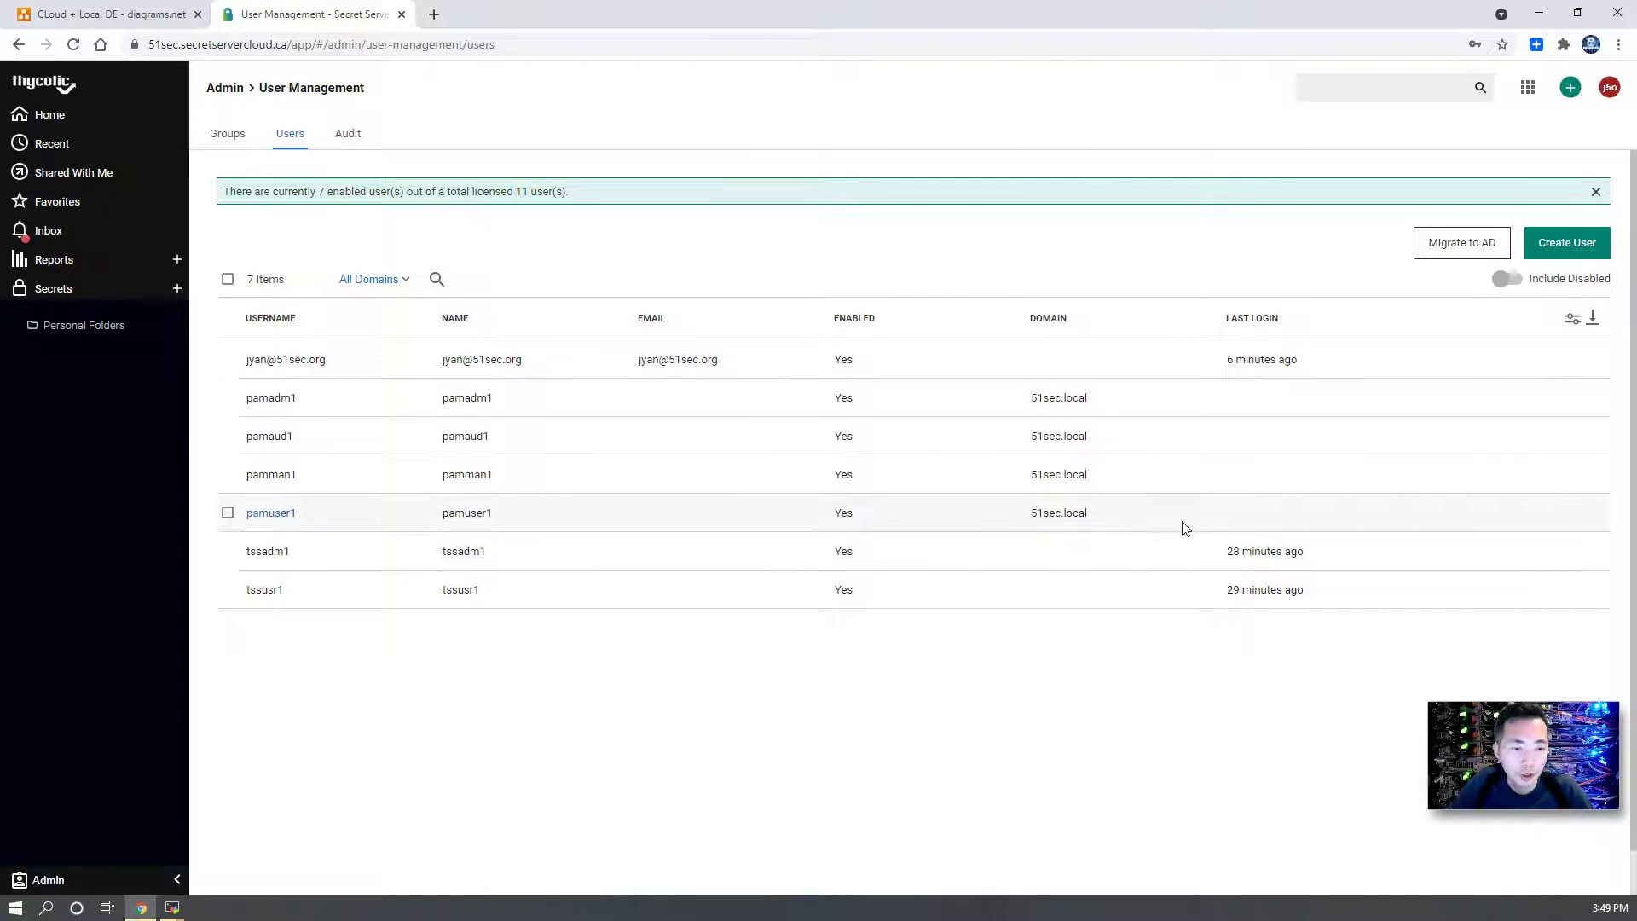
drag(1294, 522, 249, 397)
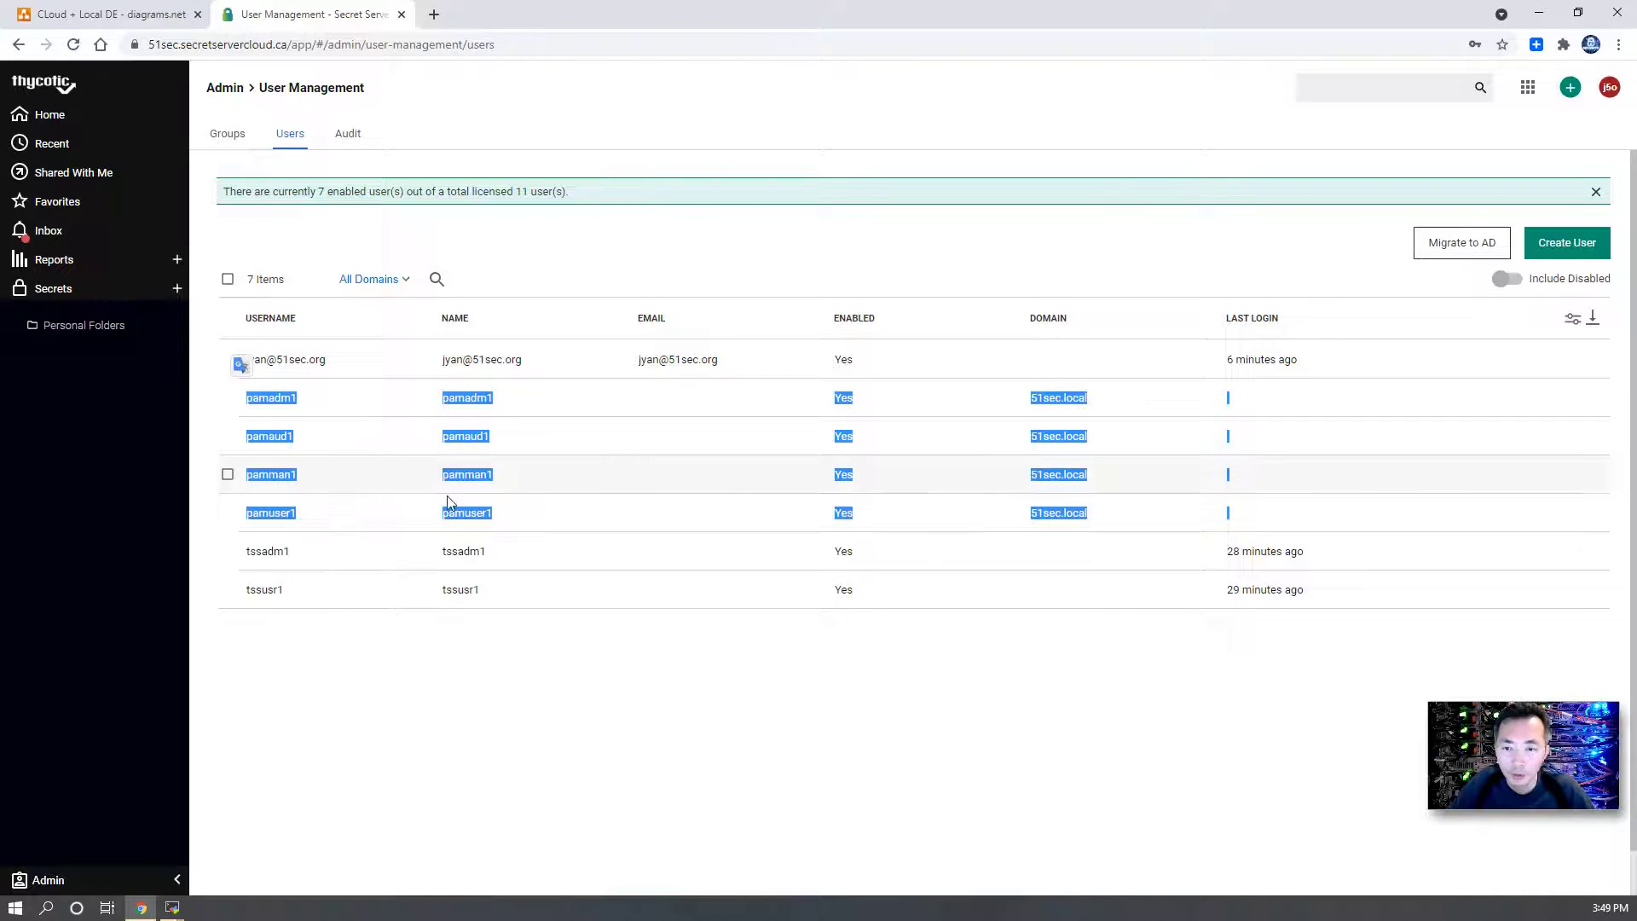
click(1009, 483)
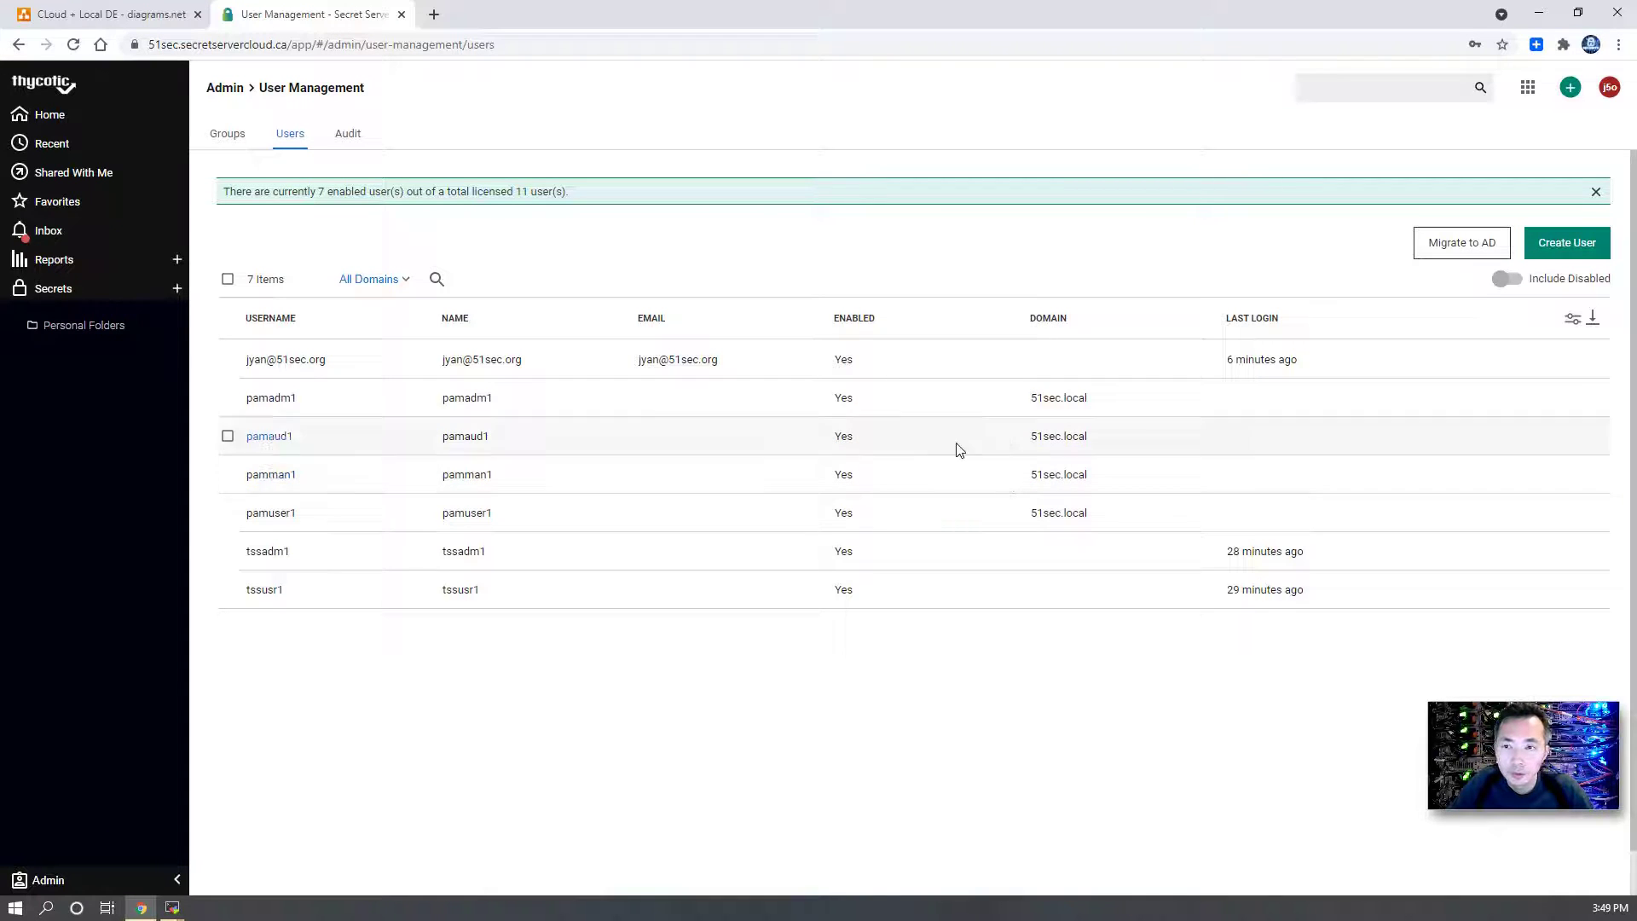
click(228, 138)
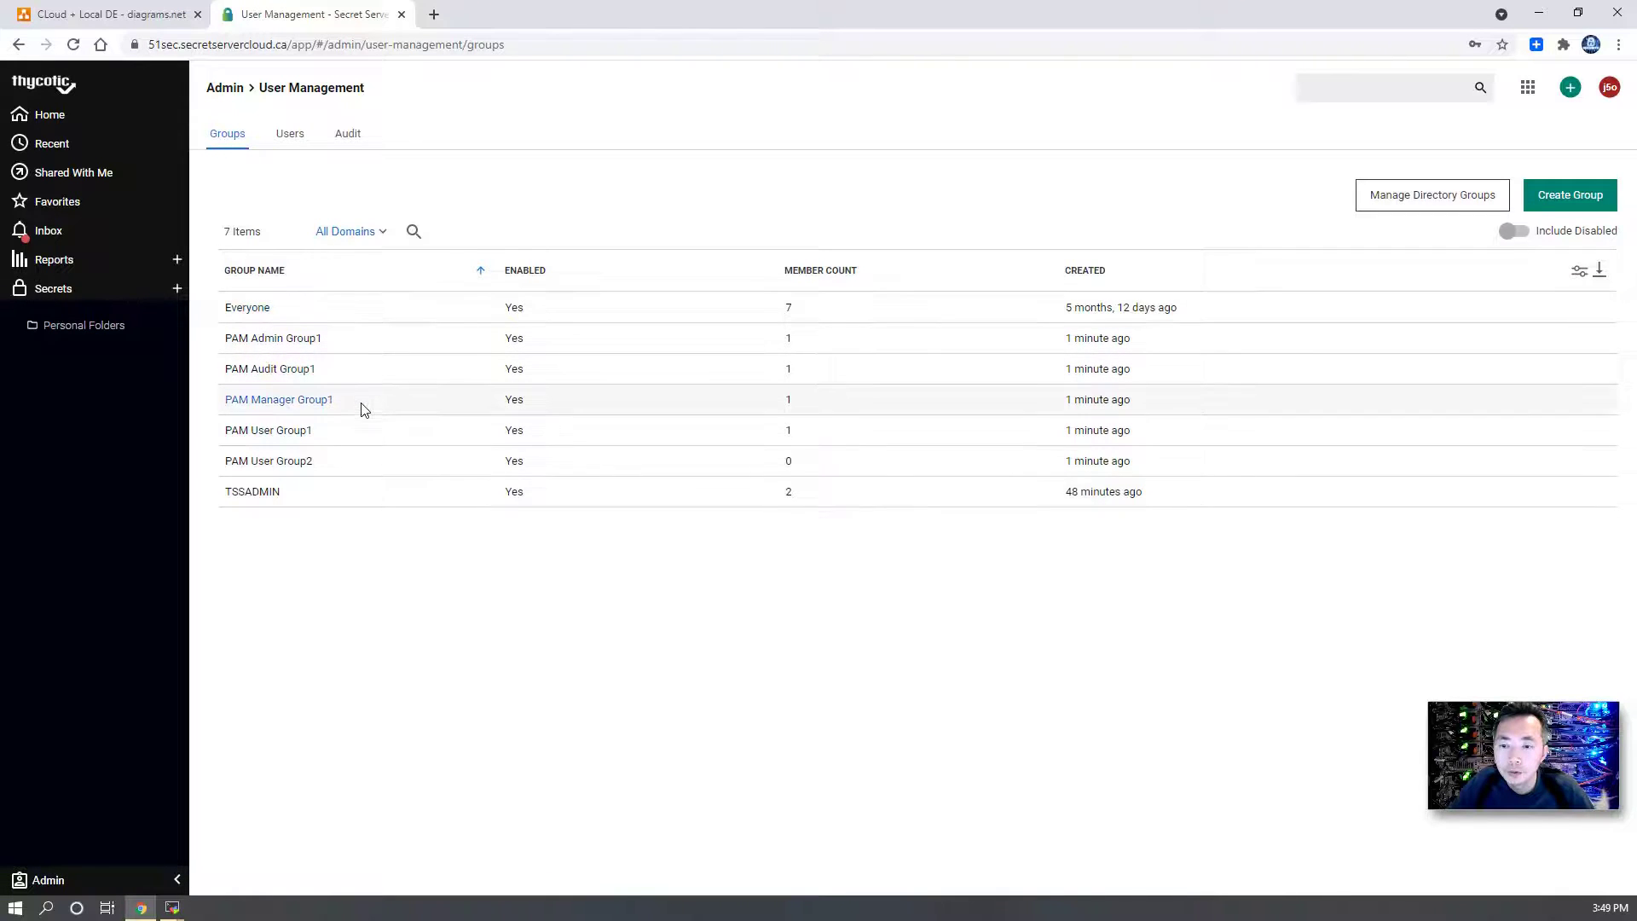
- Add domain user pamadm1 to the TSSADMIN group's members and save
click(252, 492)
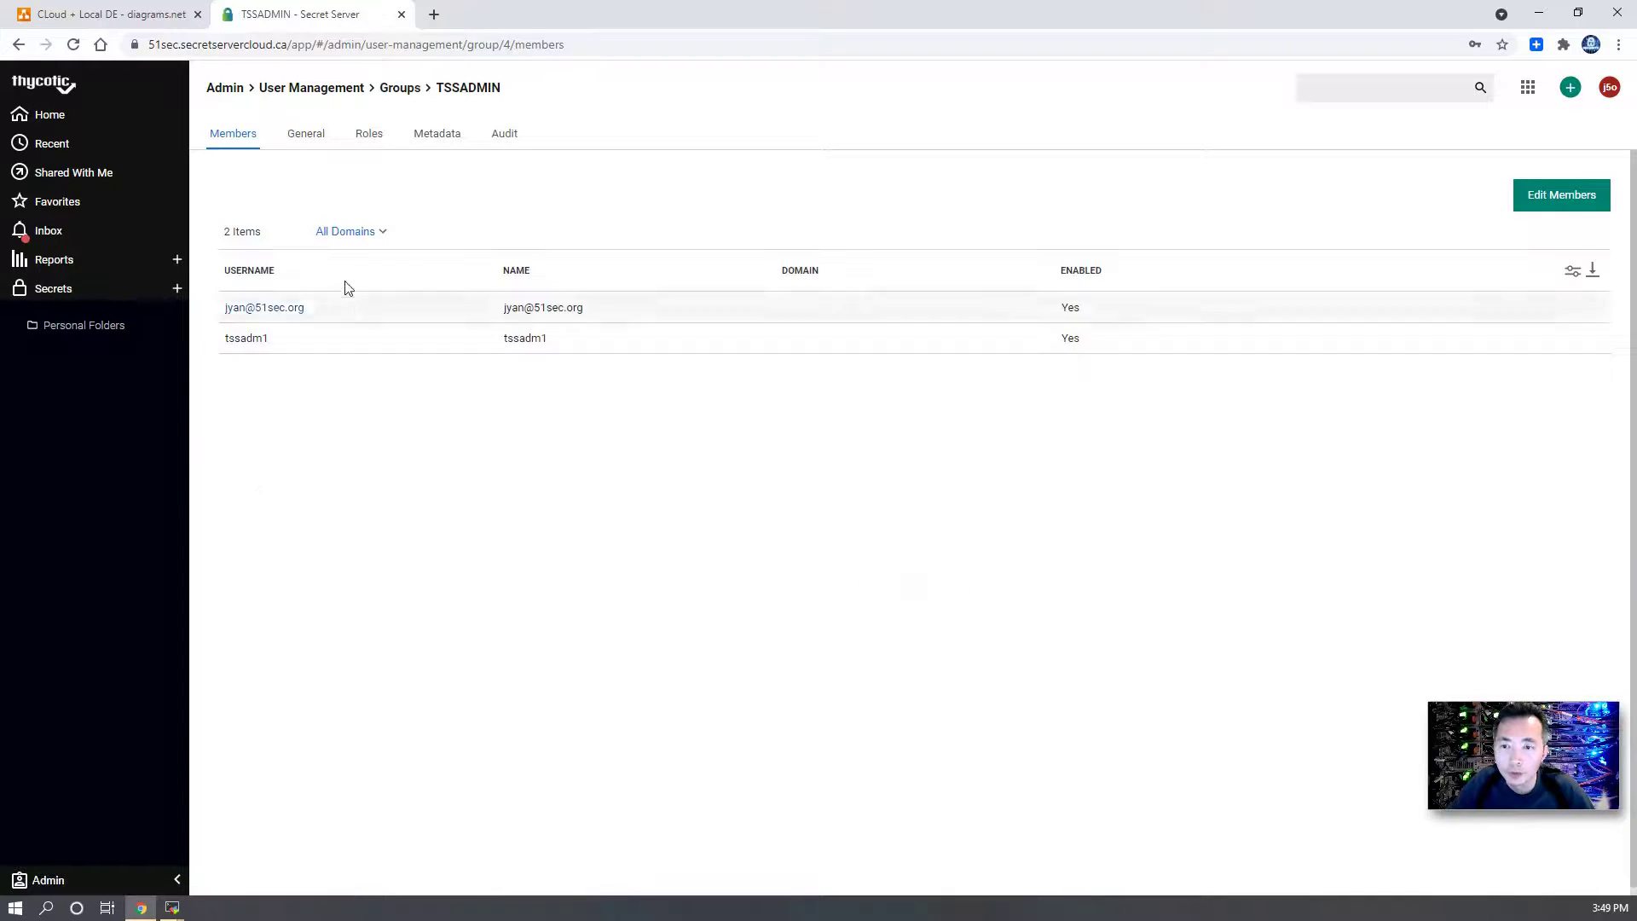
click(1540, 196)
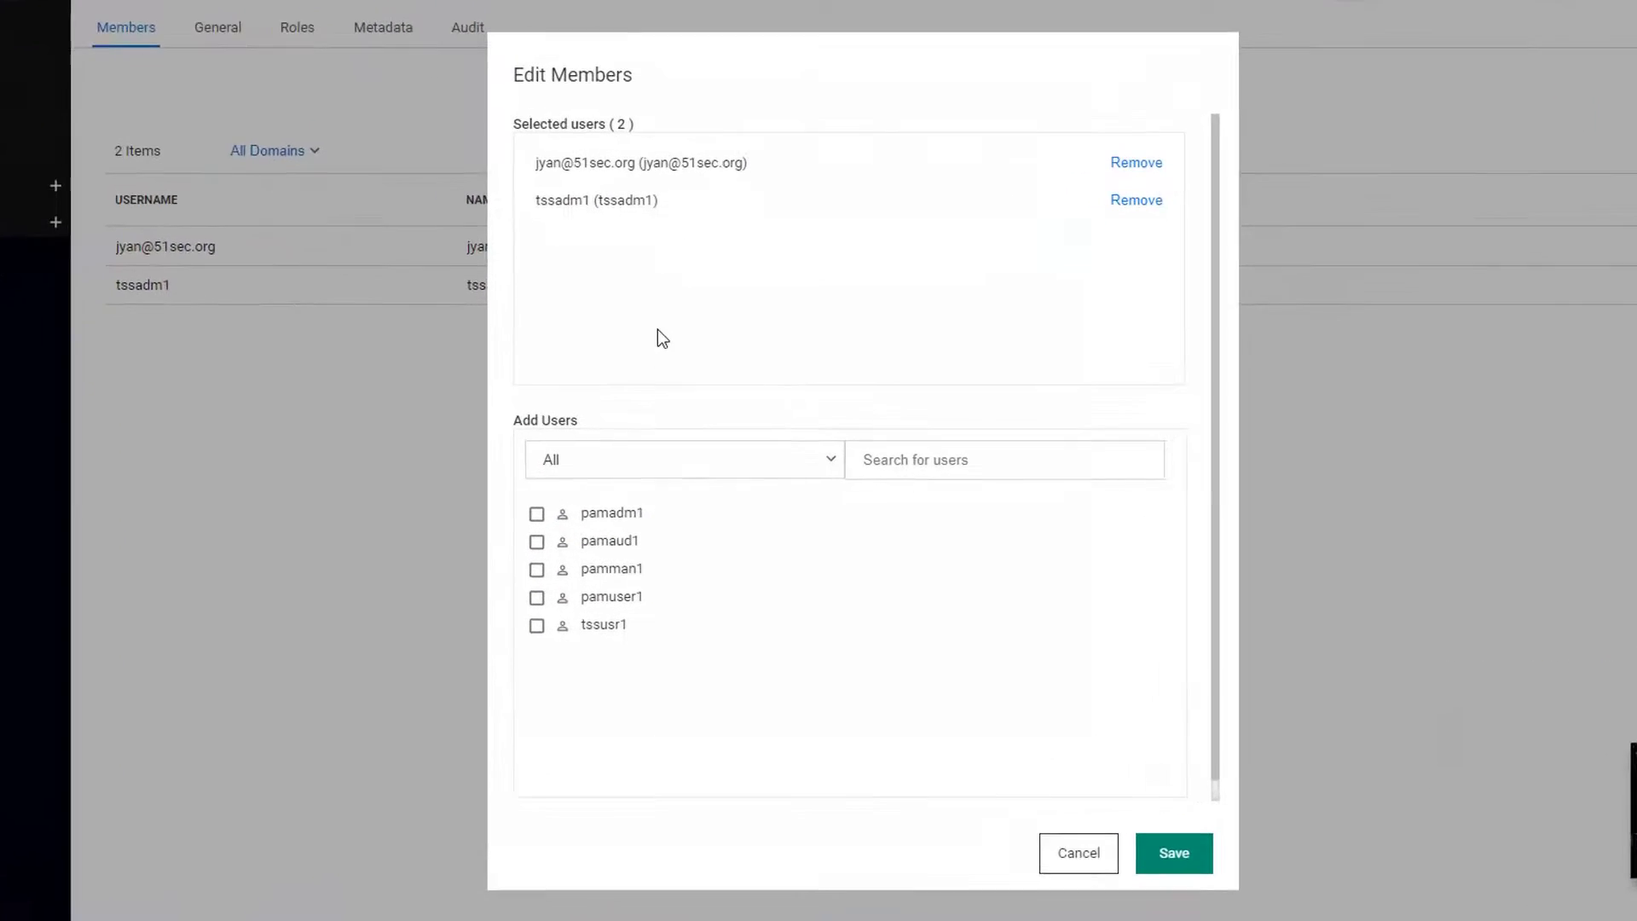
click(532, 514)
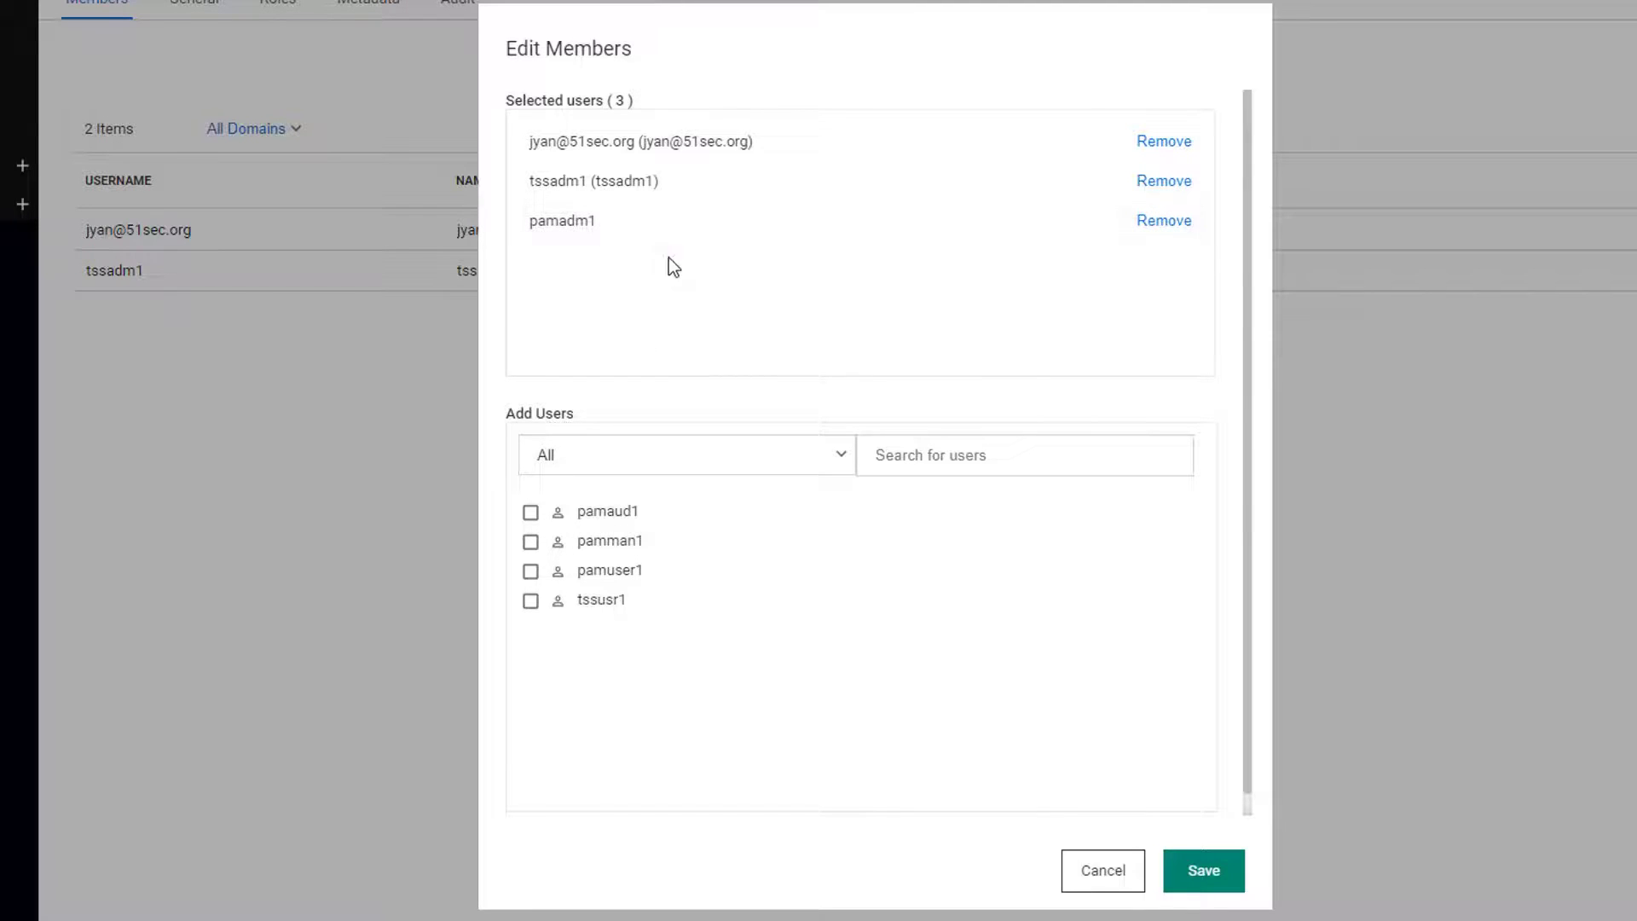
click(1211, 874)
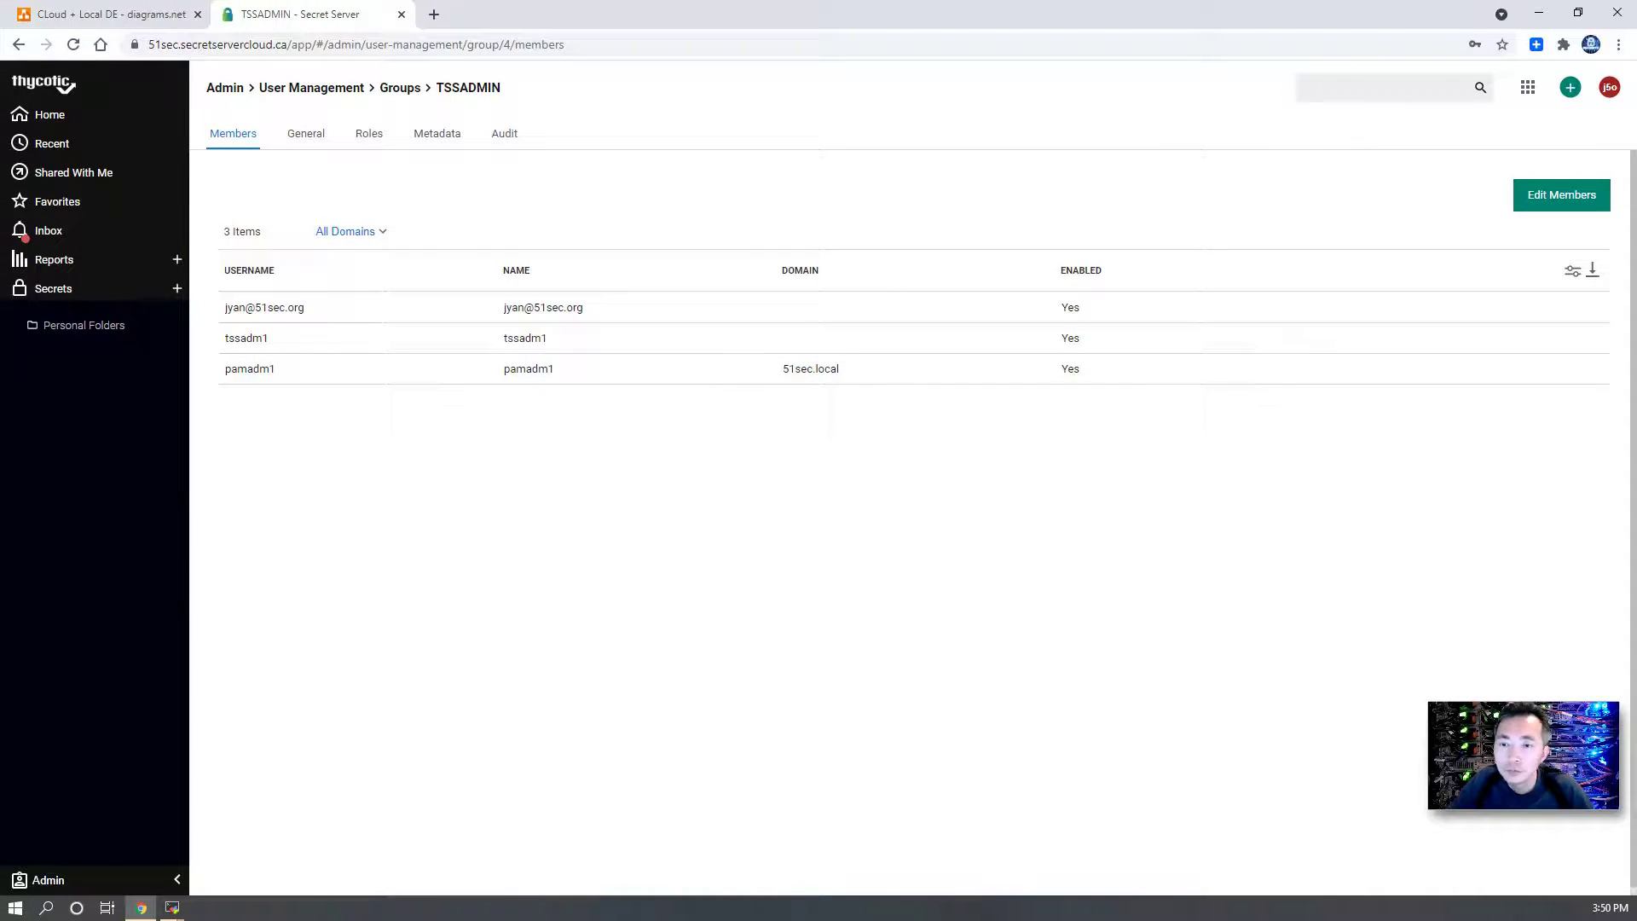
- Log out and choose Local Login on the sign-in page
click(1610, 88)
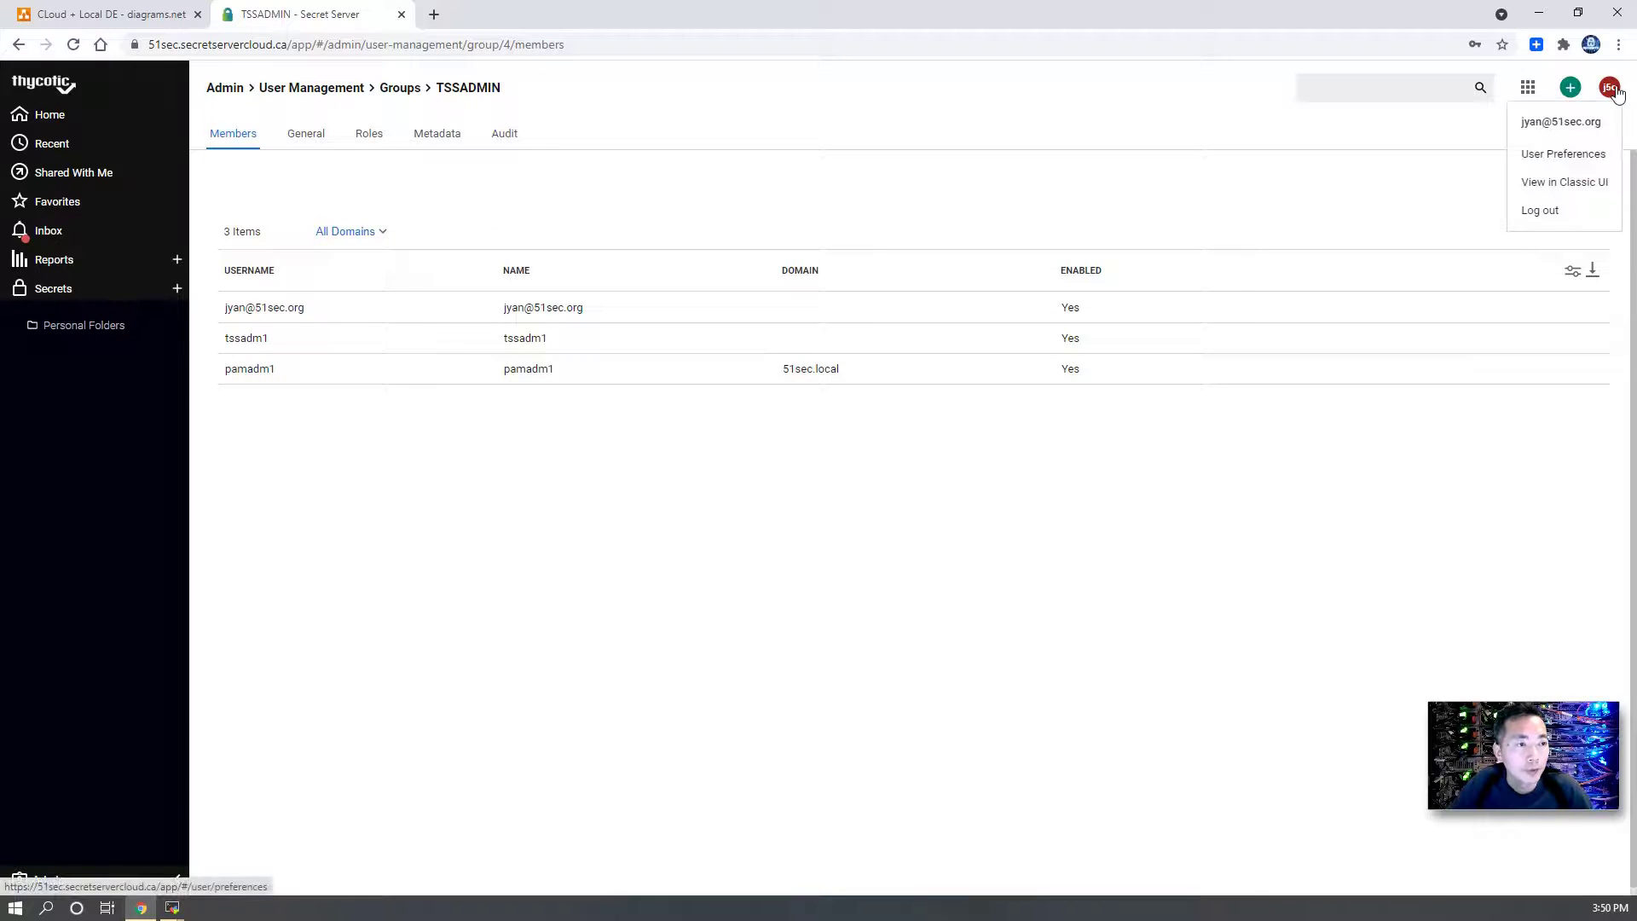
click(1548, 213)
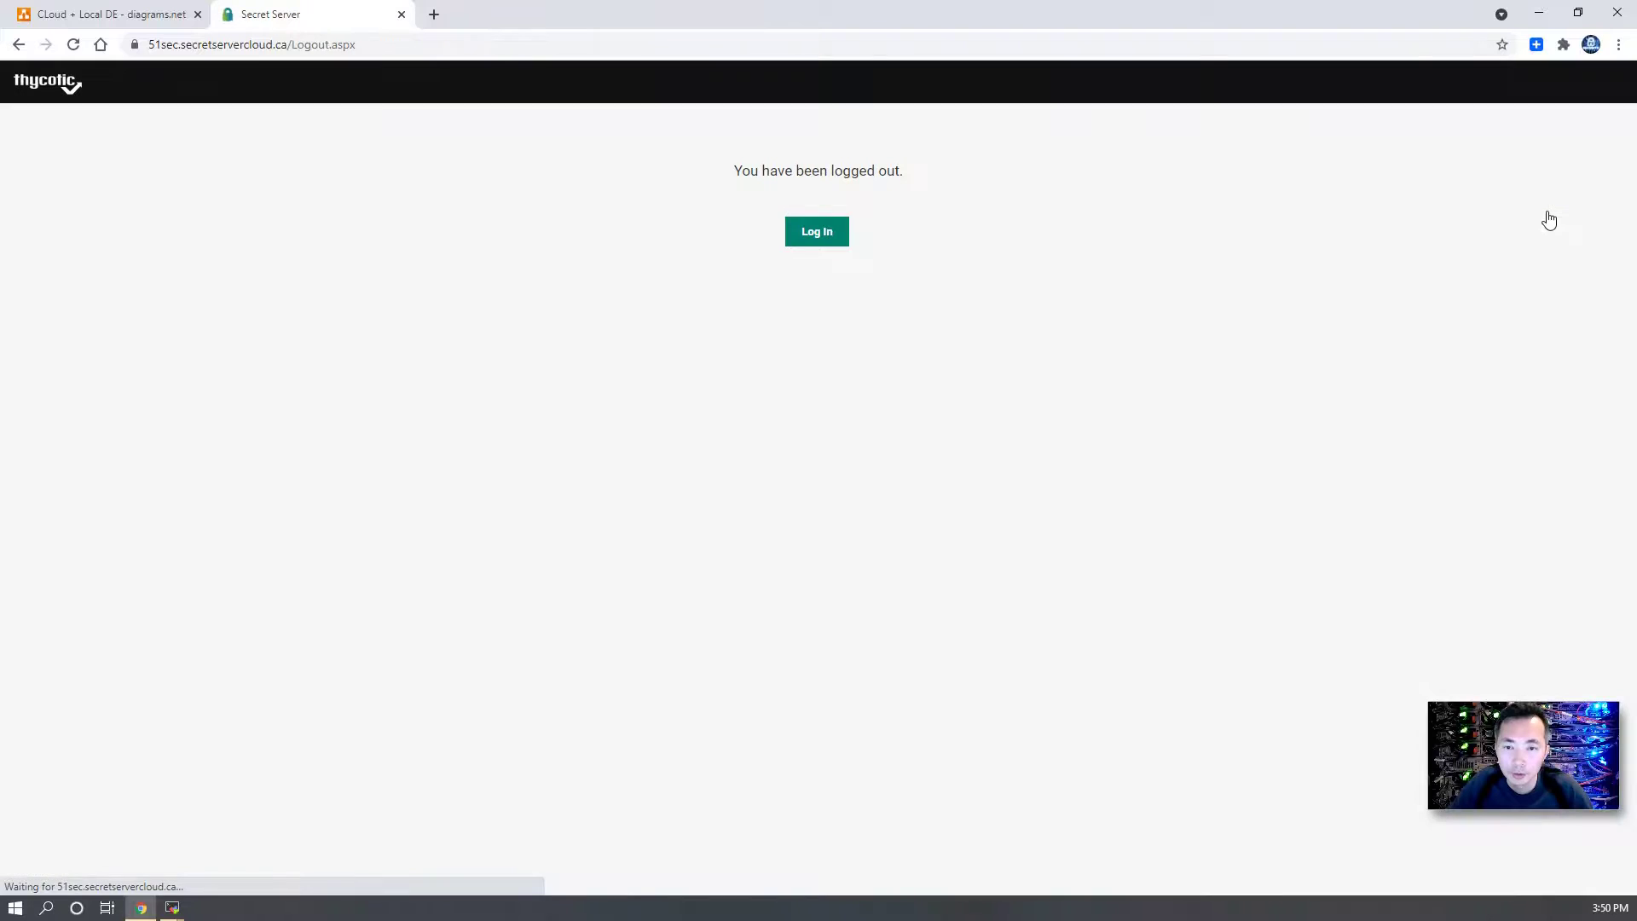
click(808, 232)
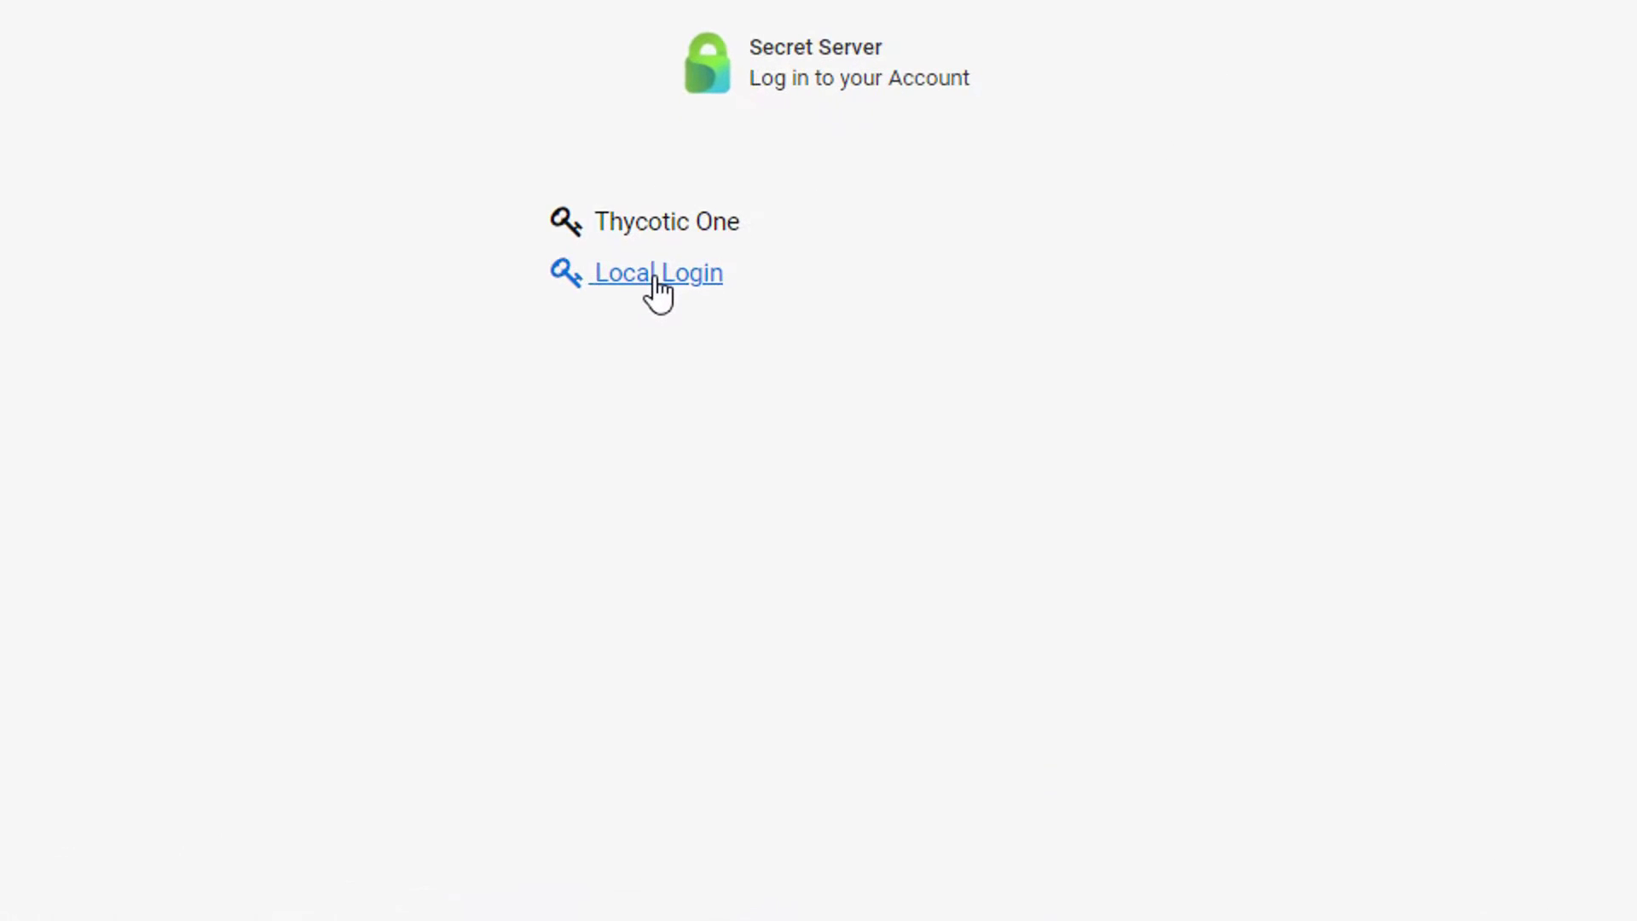
click(660, 274)
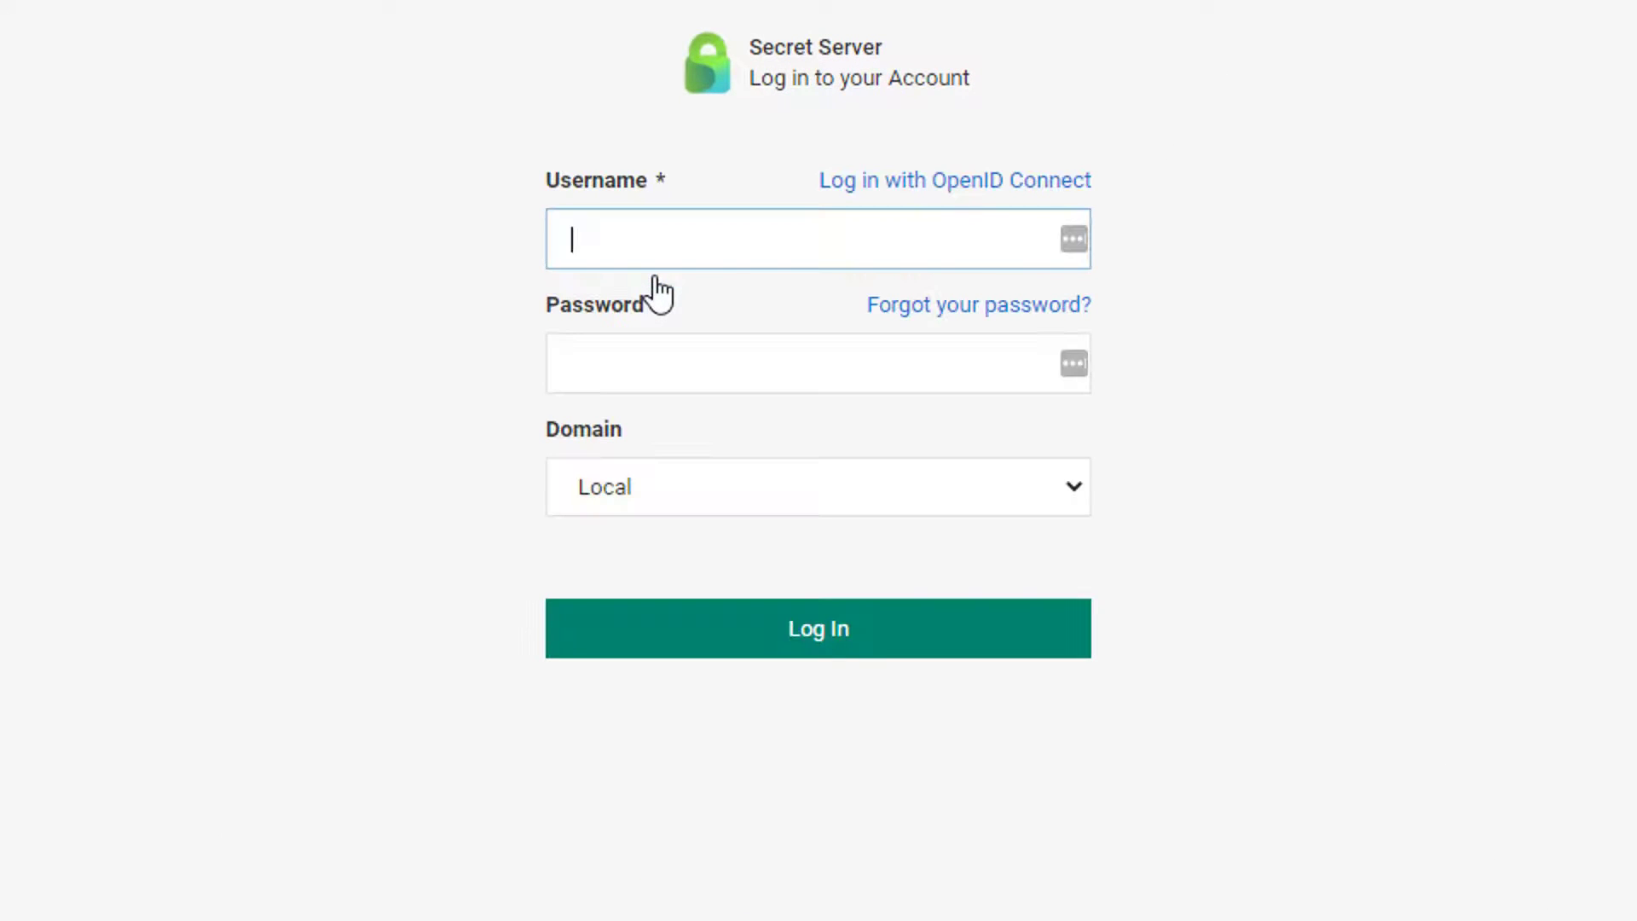
- Sign in as pamadm1 on domain 51sec.local with the account password
click(801, 499)
click(791, 559)
click(738, 242)
text(pamadm1)
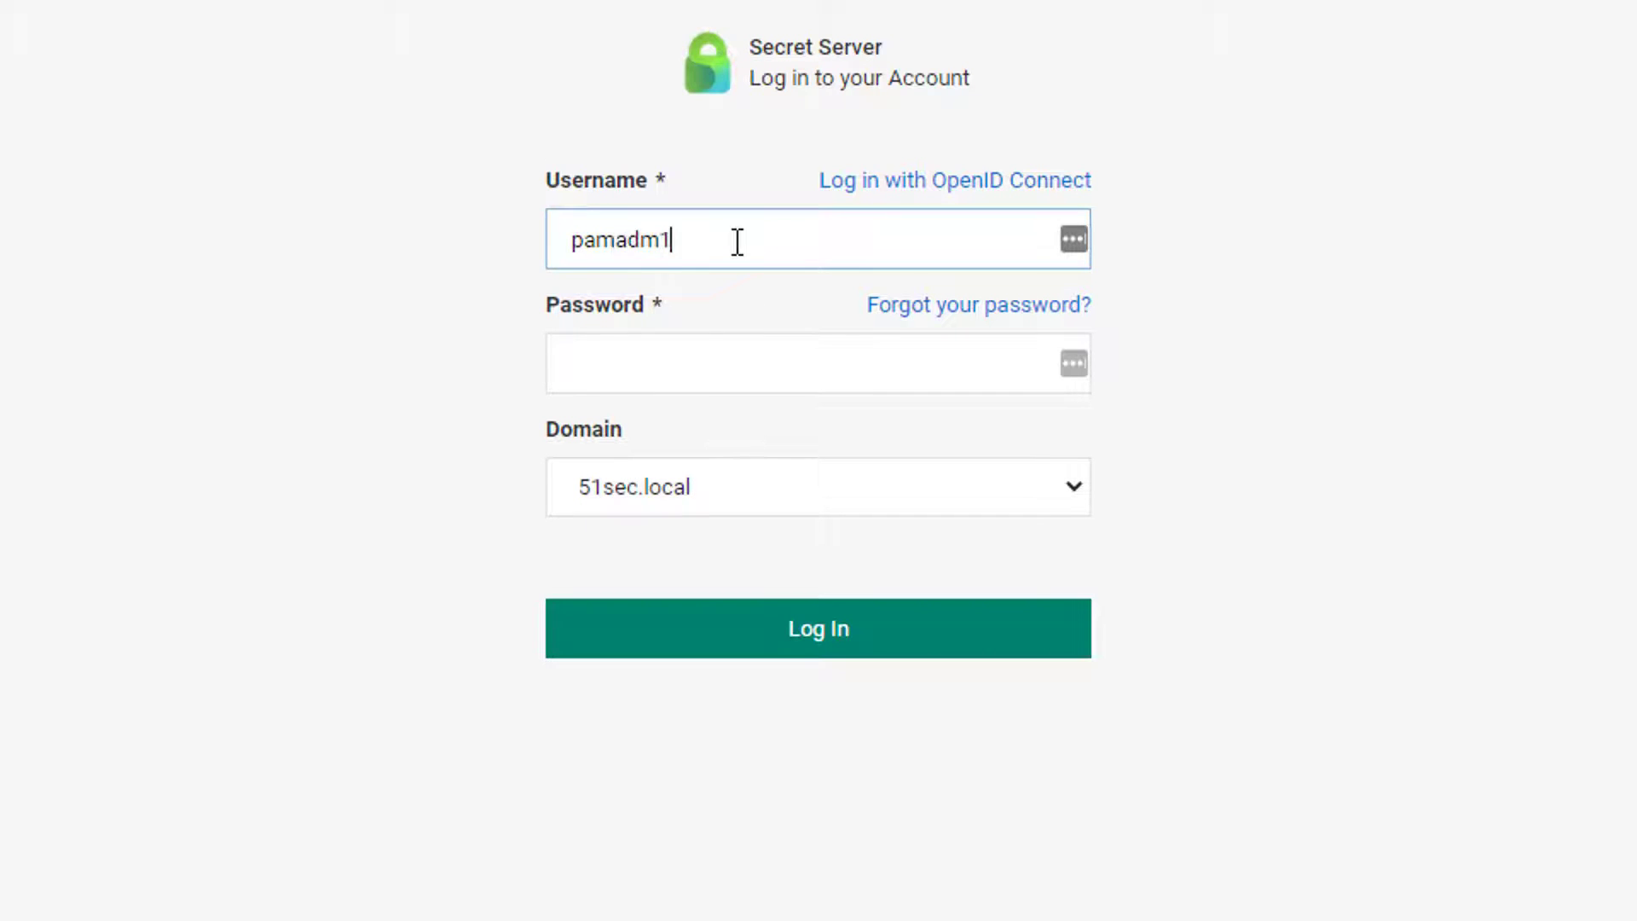
key(Tab)
text(••••••••••)
key(Return)
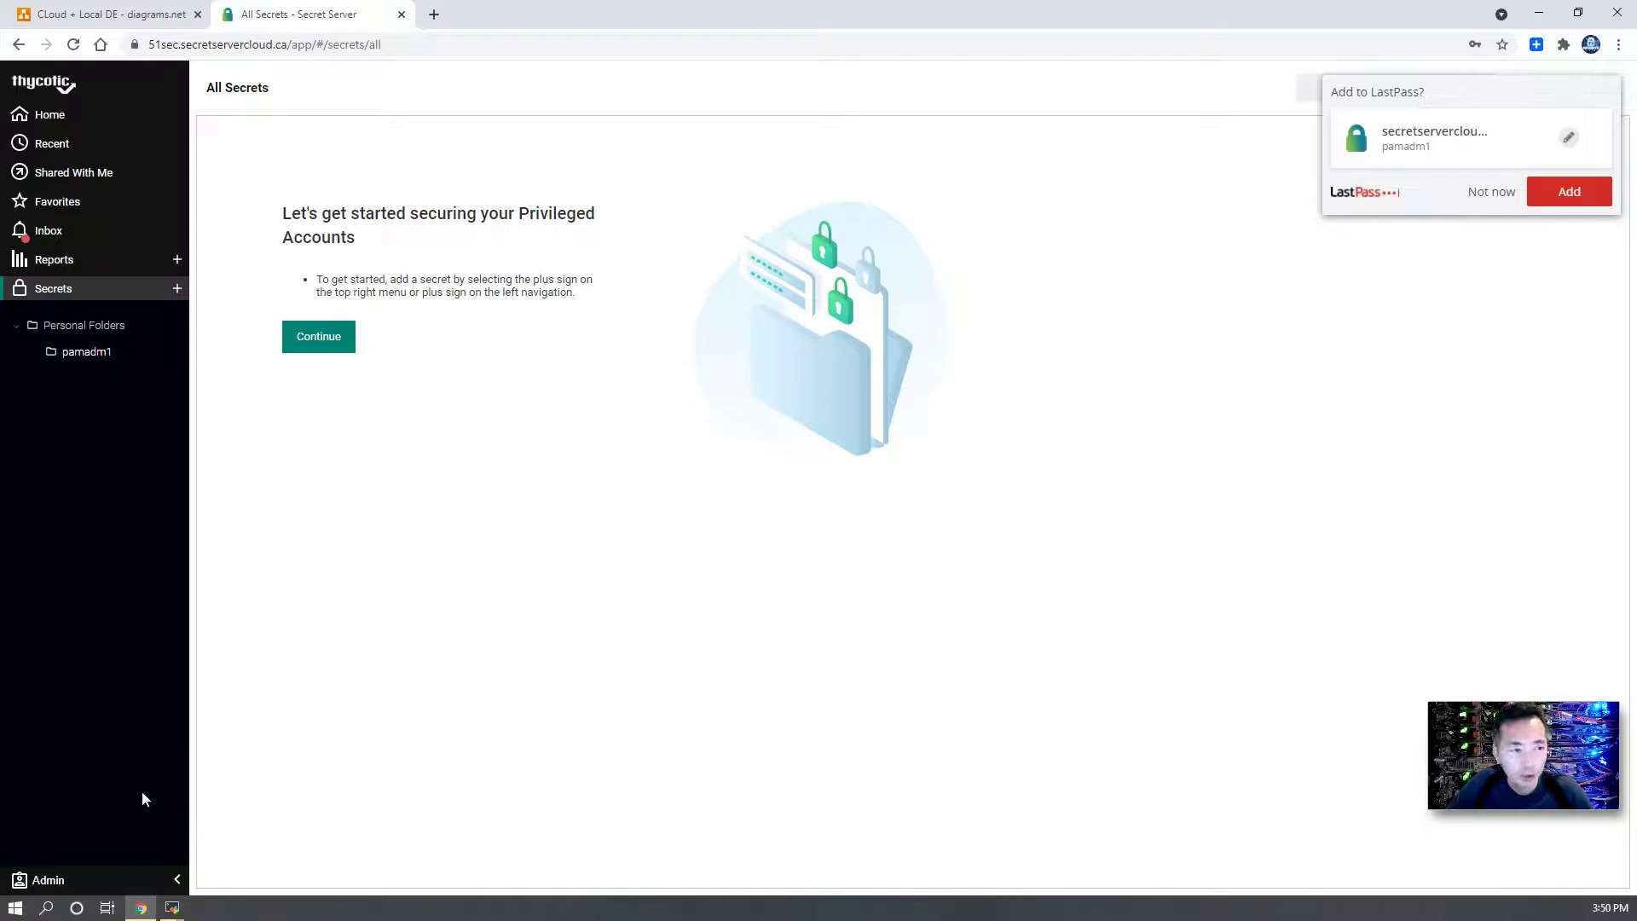
- Dismiss the Admin list and view the Home dashboard showing engine TSS-DE.51sec.local connected and activated
click(125, 868)
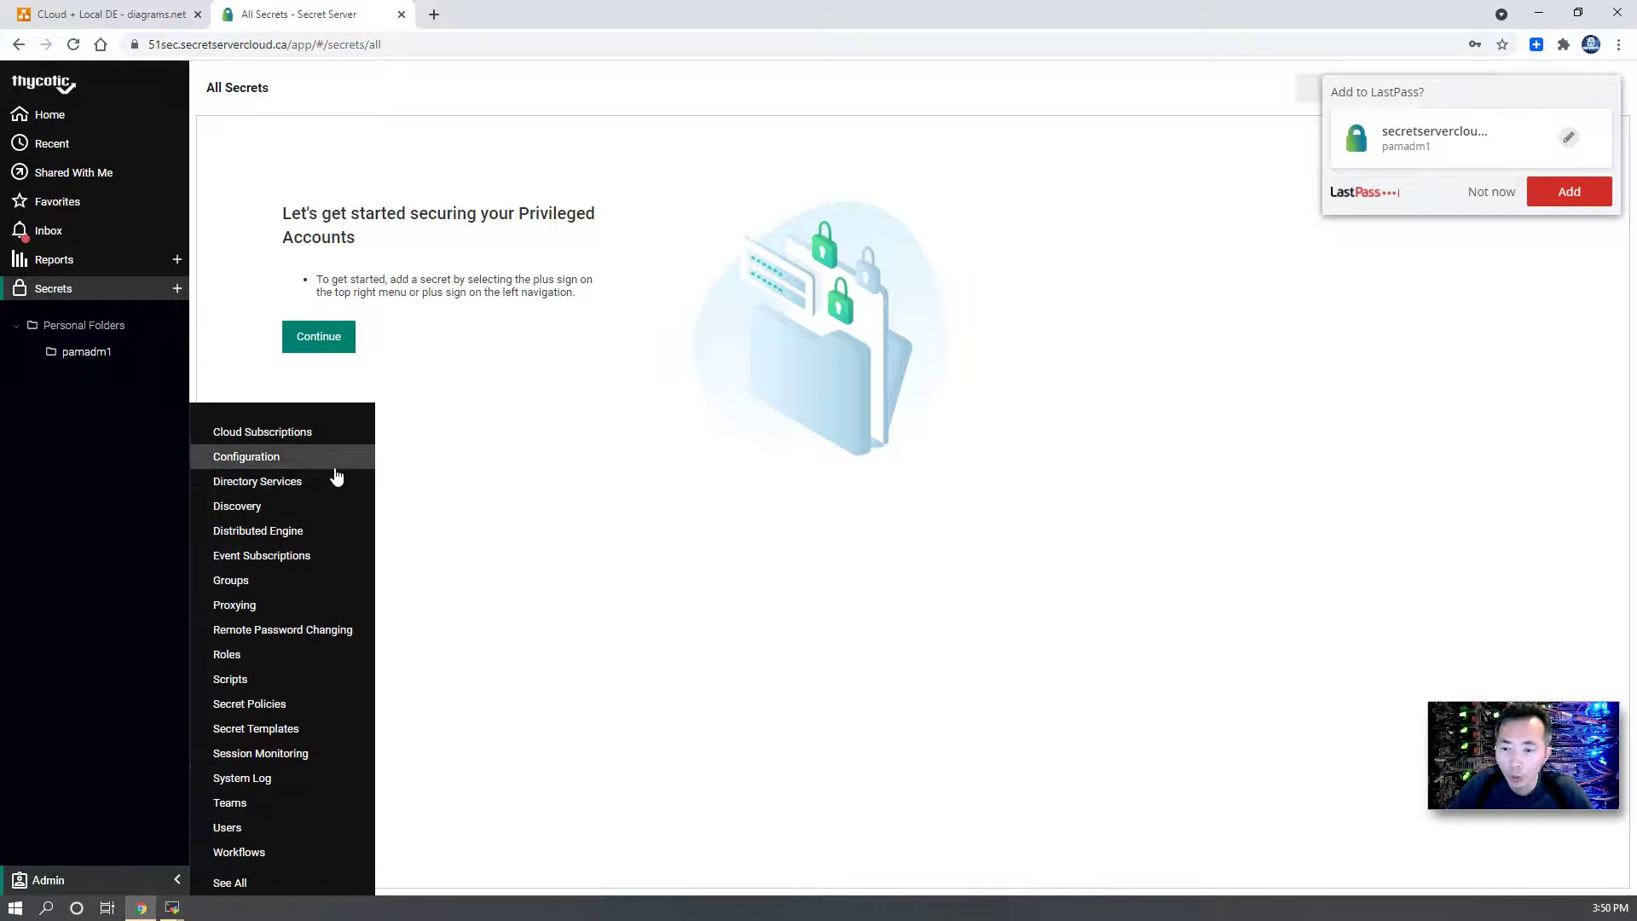
click(503, 645)
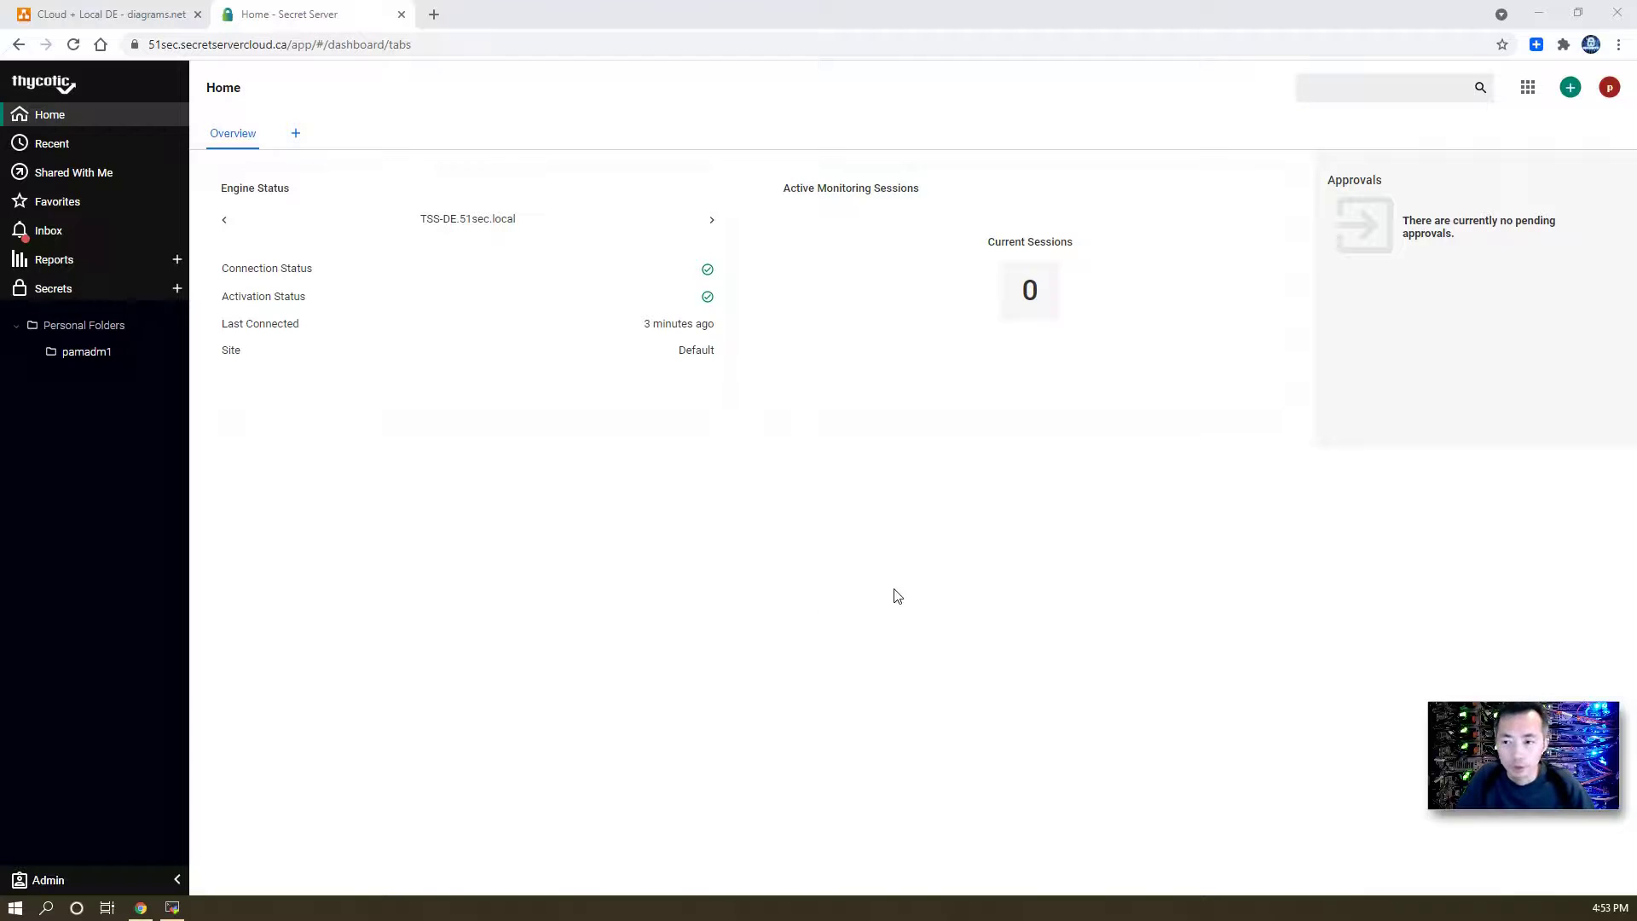
- Create an Active Directory Account secret for domain 51sec.local with username pamtestadm1 and a password, declining the LastPass prompt
click(1570, 90)
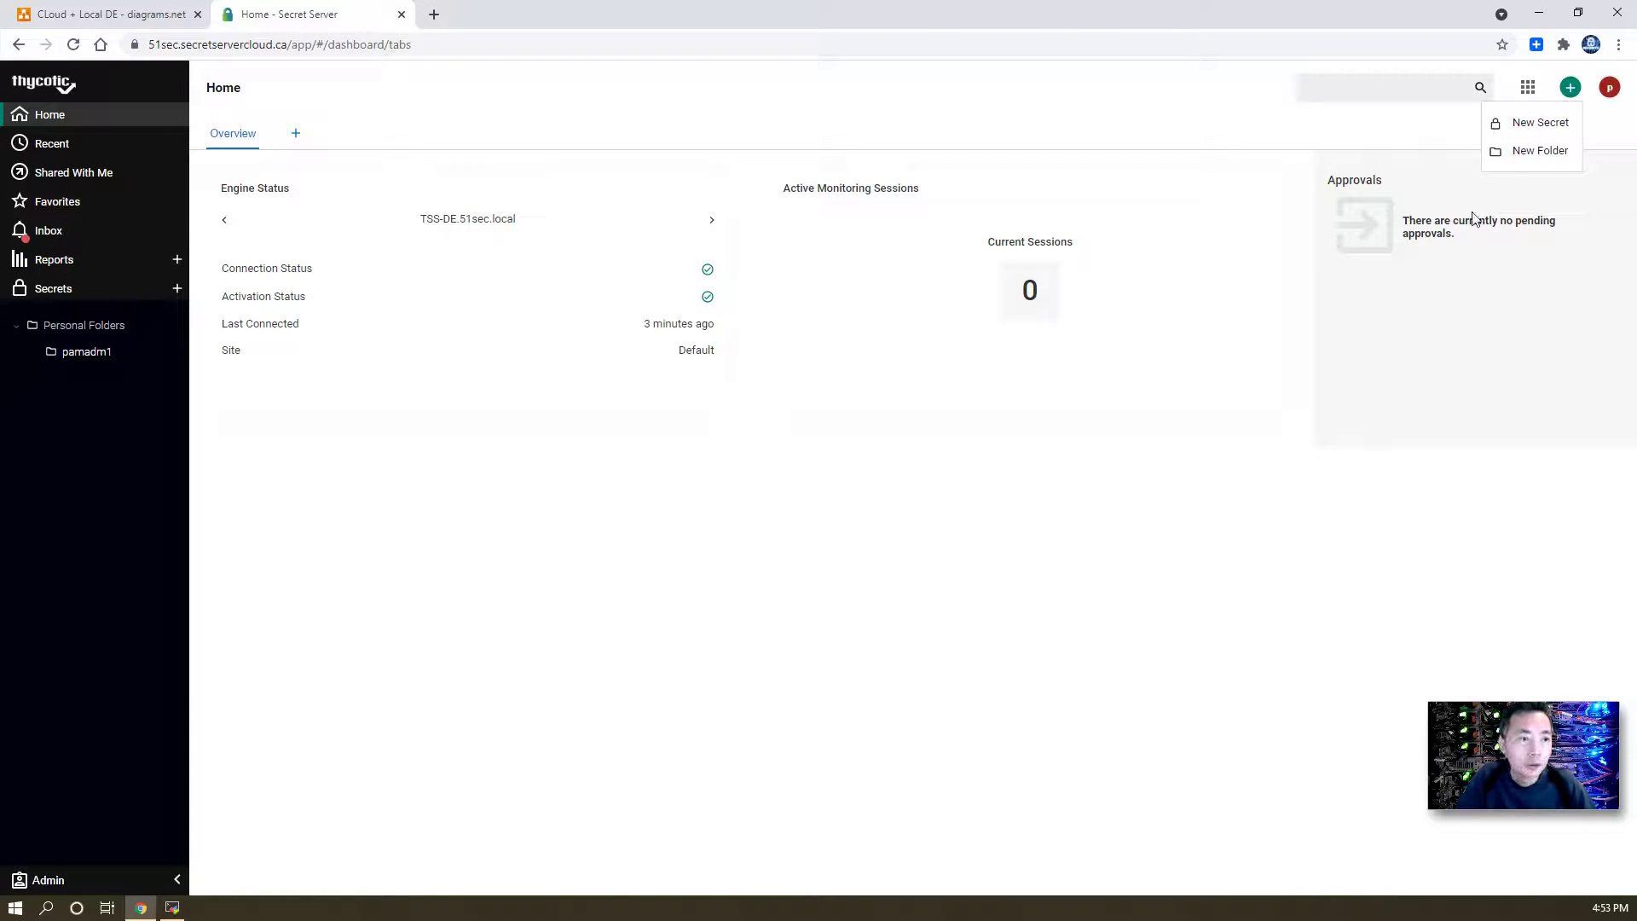
click(1536, 123)
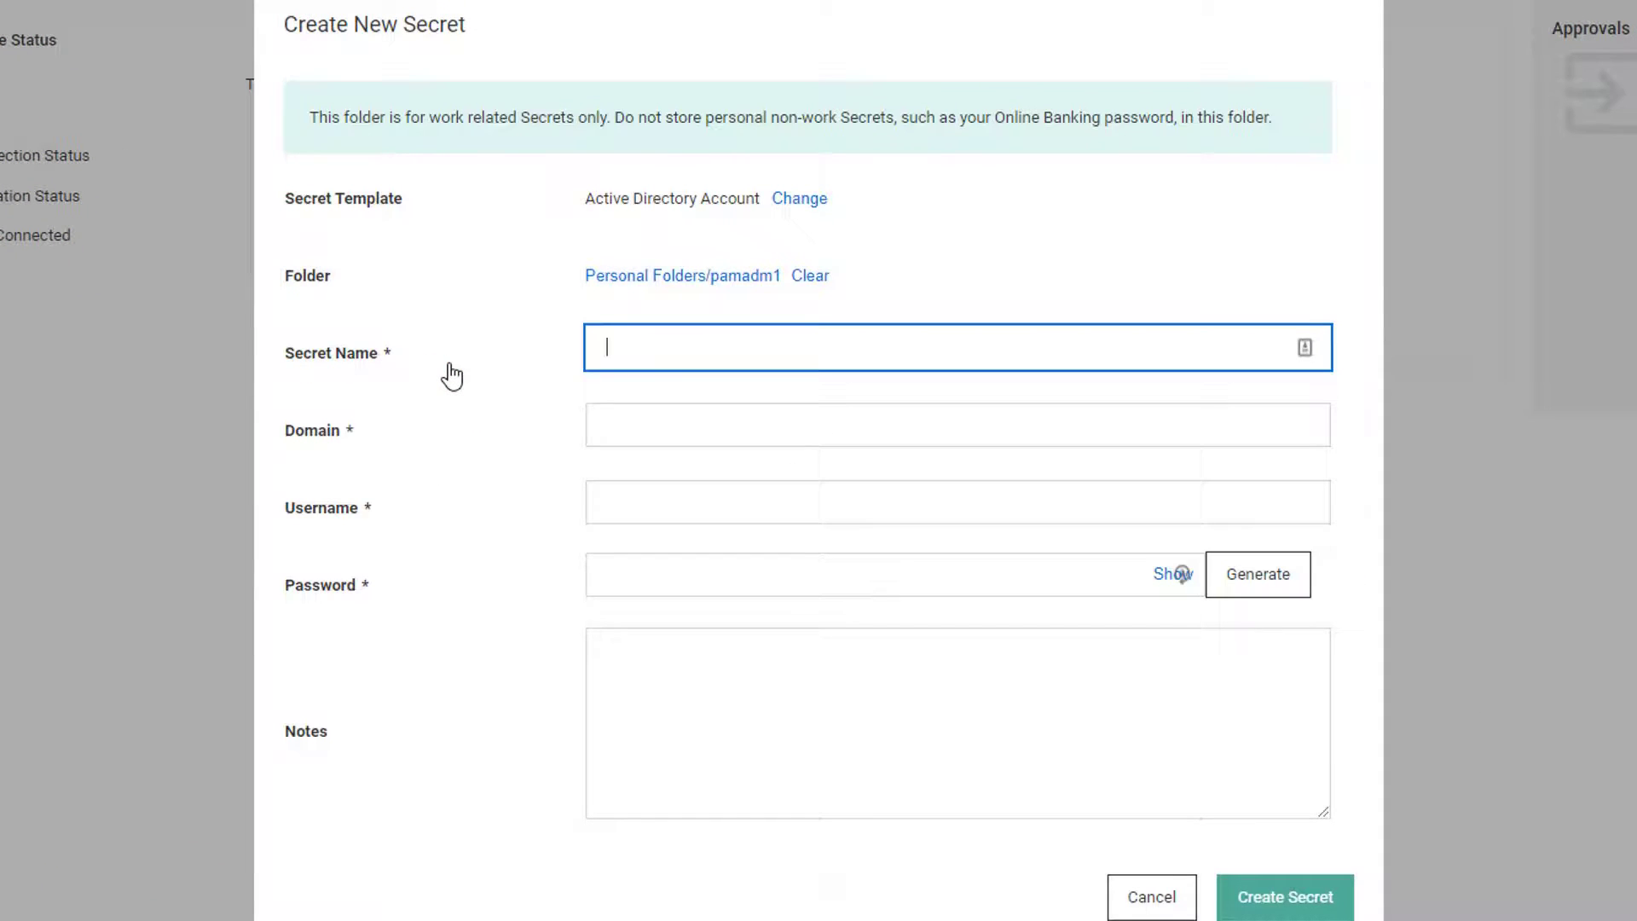
click(652, 368)
text(pamtestadm1)
key(Tab)
text(51sec.lo)
key(Tab)
text(pamte)
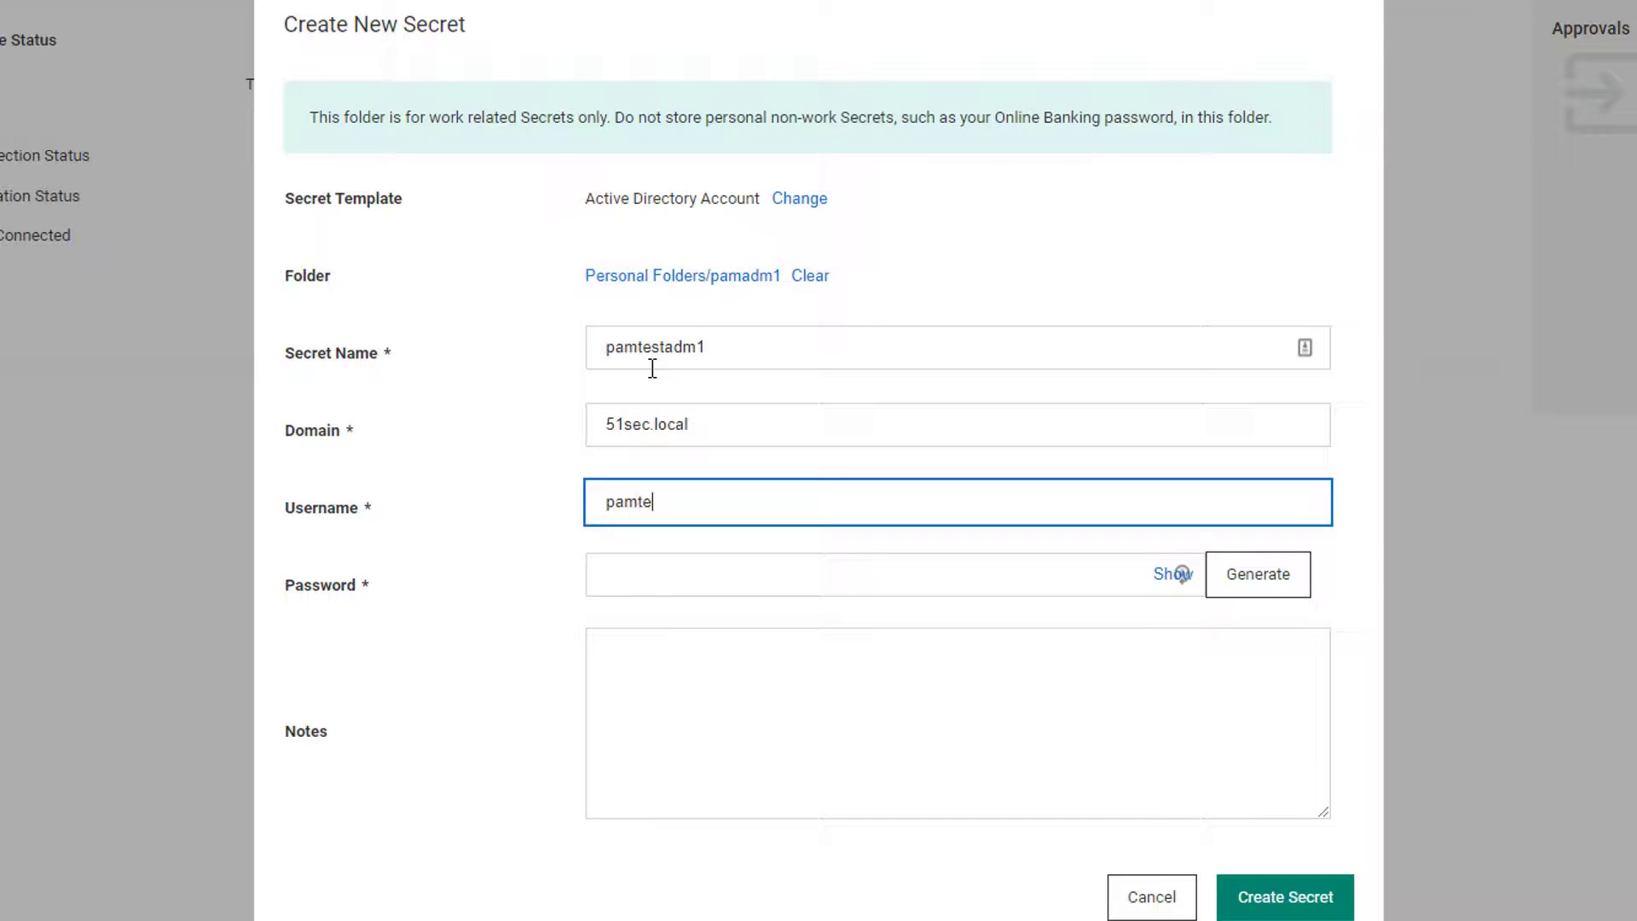
text(stadm1)
key(Tab)
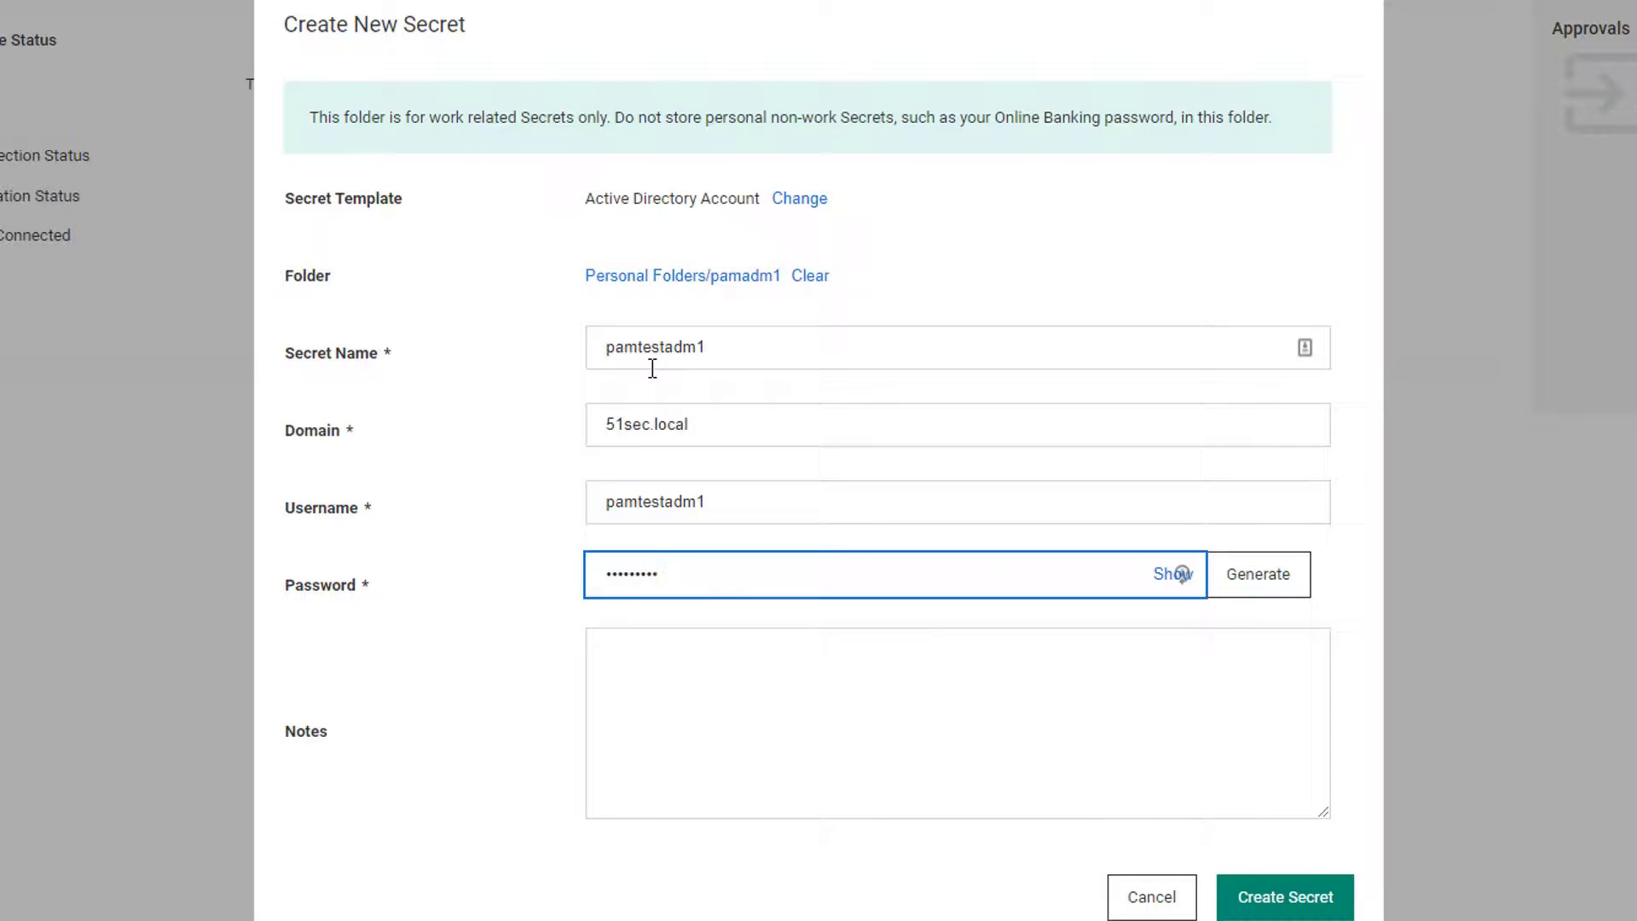
mouse_move(881, 555)
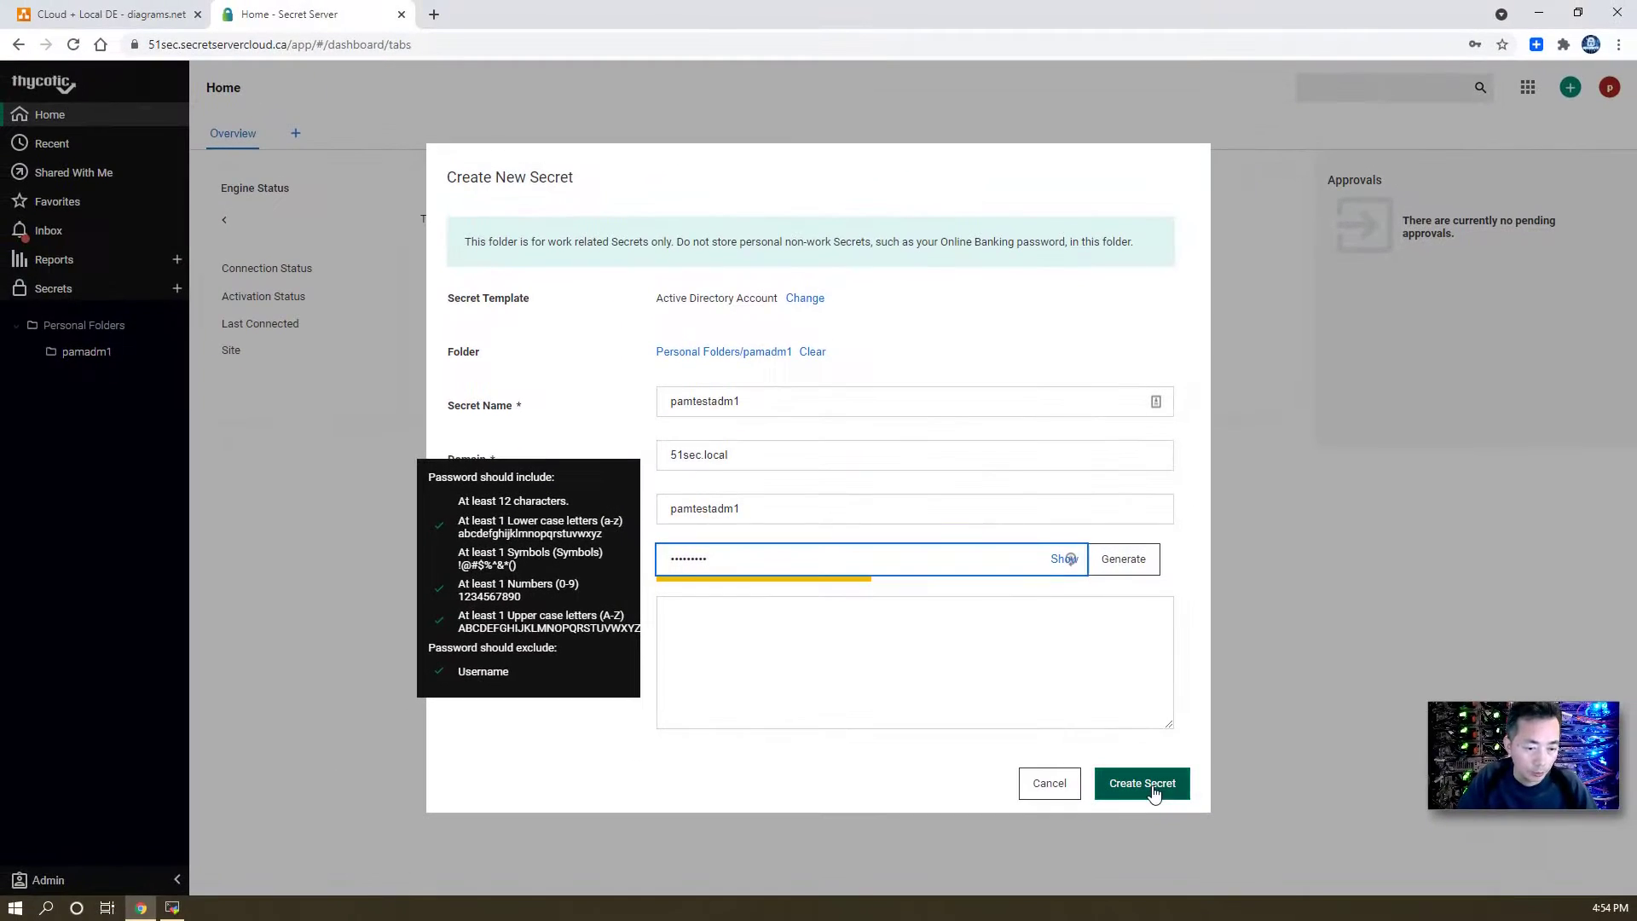
click(1292, 898)
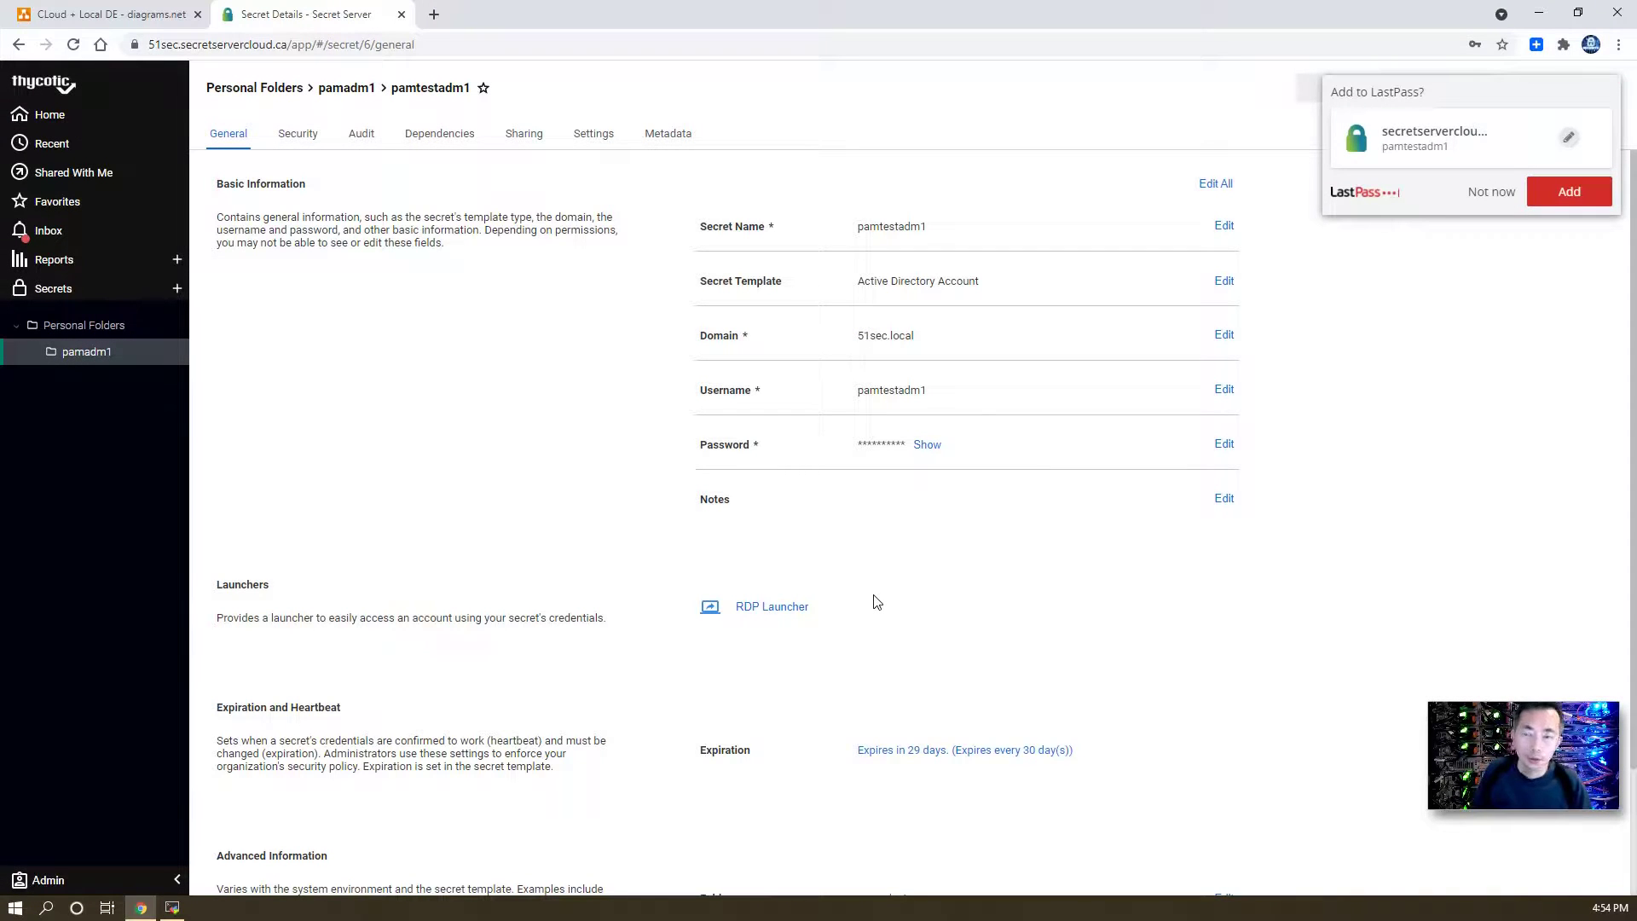
click(1478, 192)
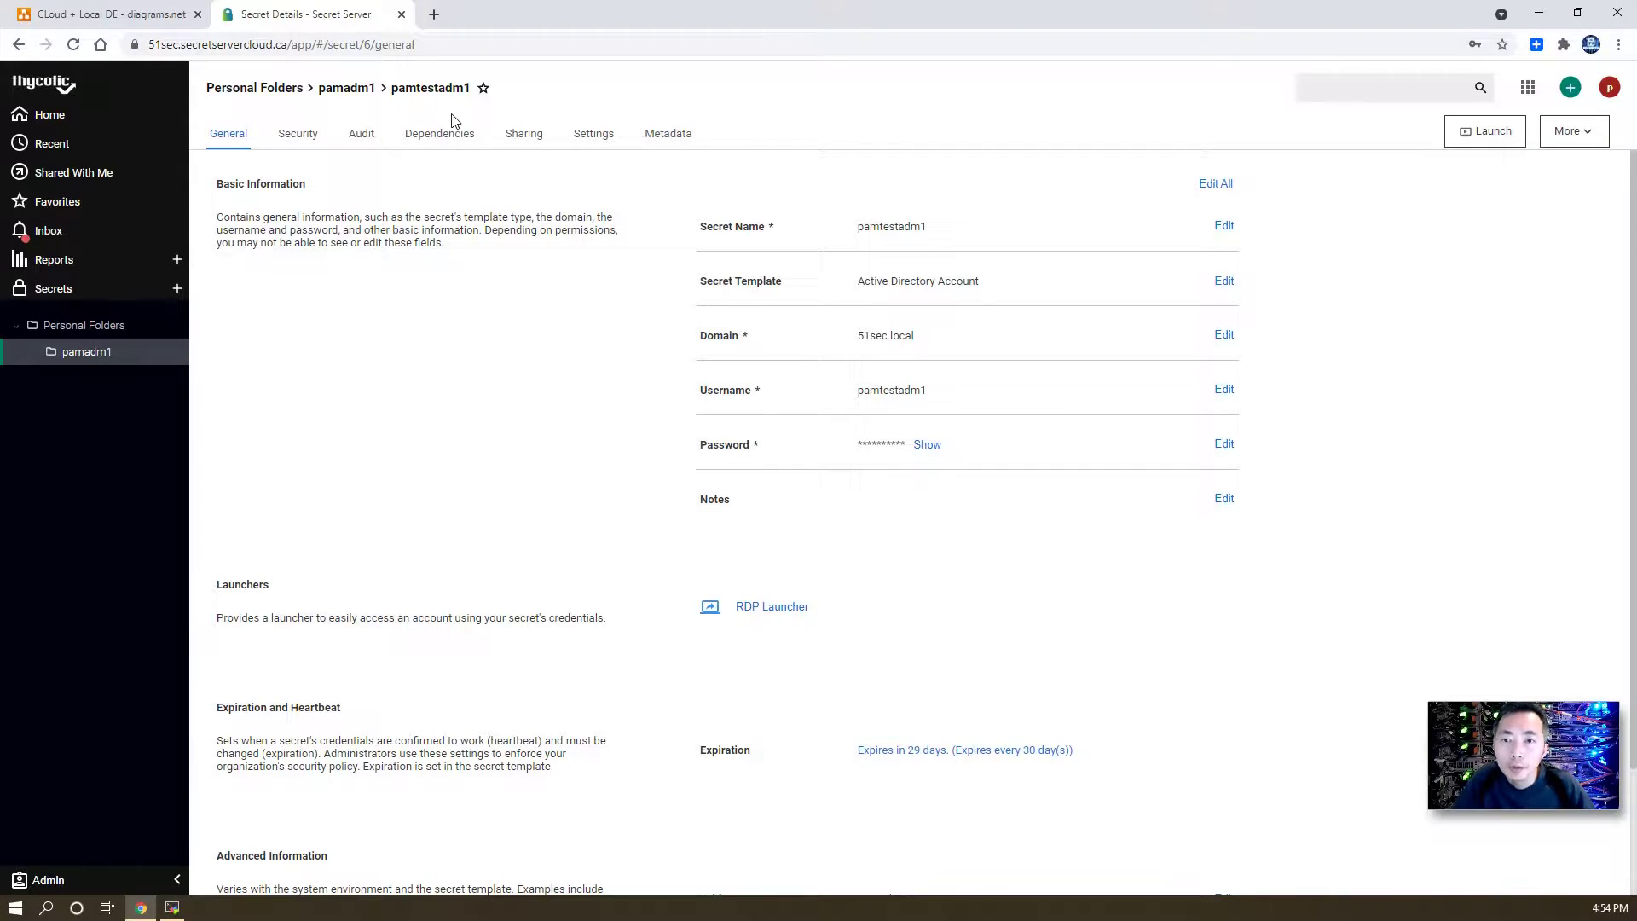
- In Admin > Remote Password Changing, enable Remote Password Changing and Heartbeat, then save
click(102, 880)
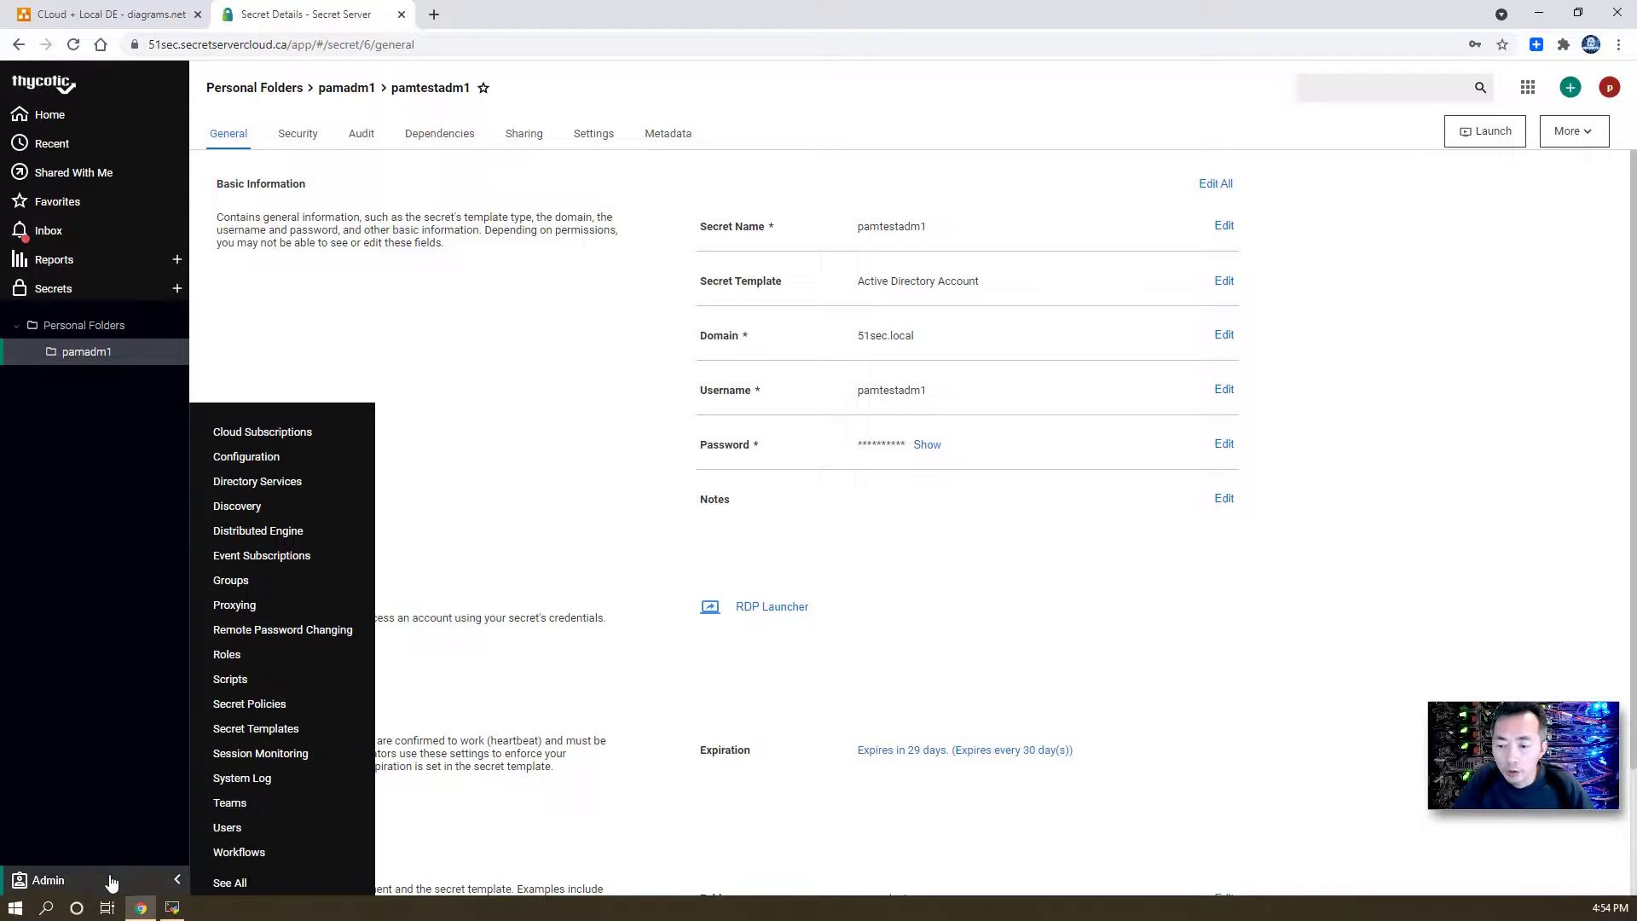
click(337, 632)
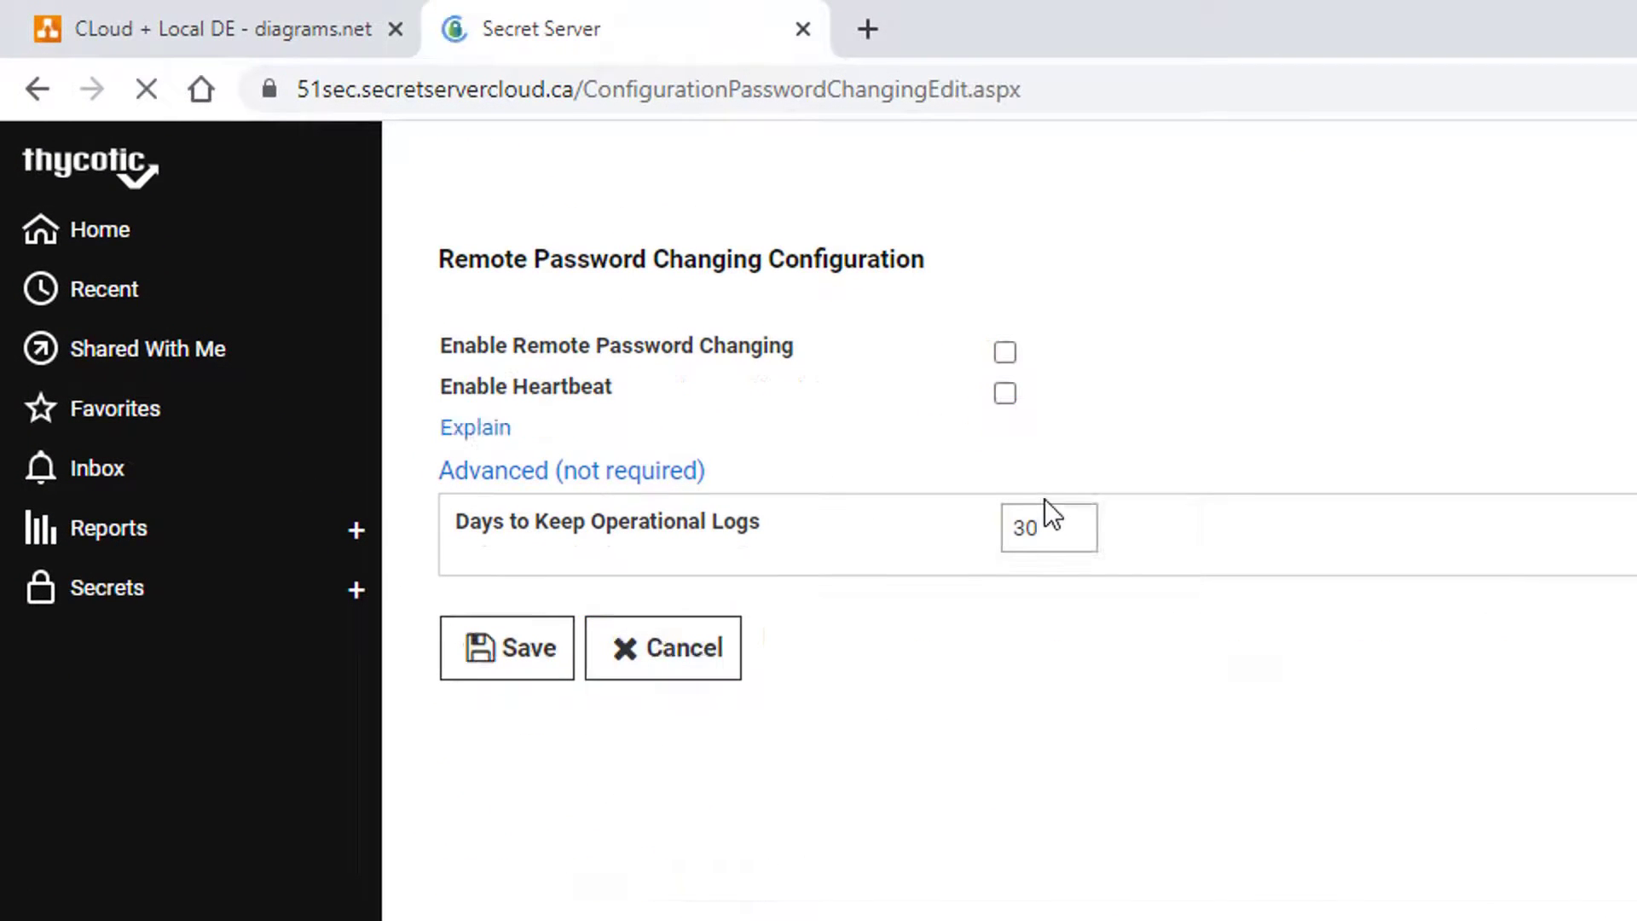
click(1006, 351)
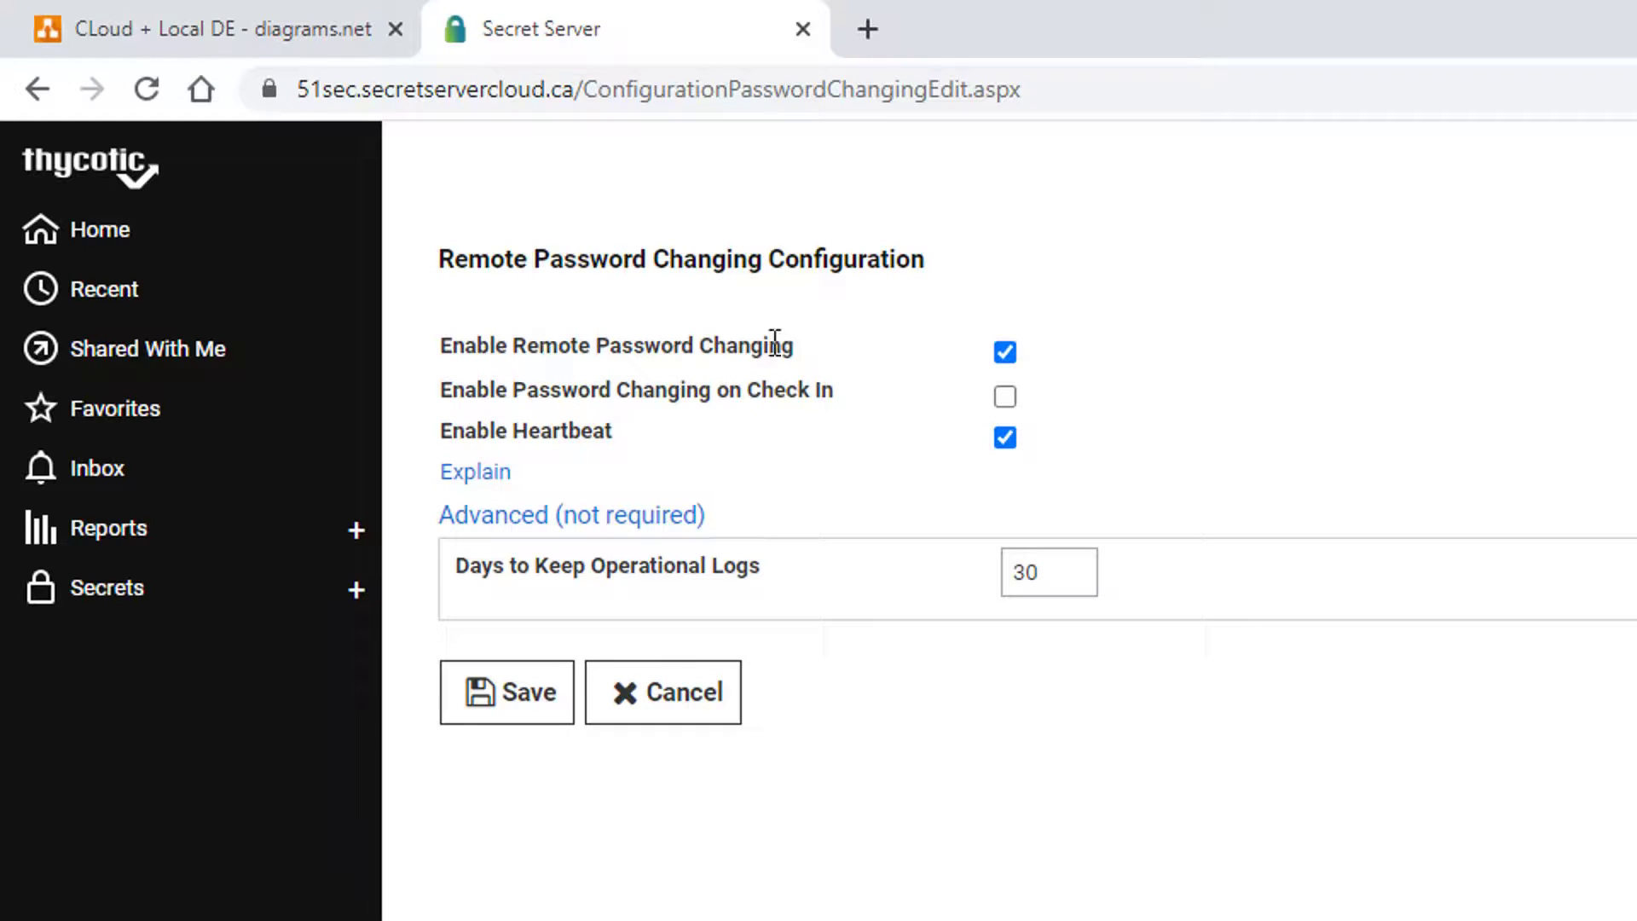
click(517, 704)
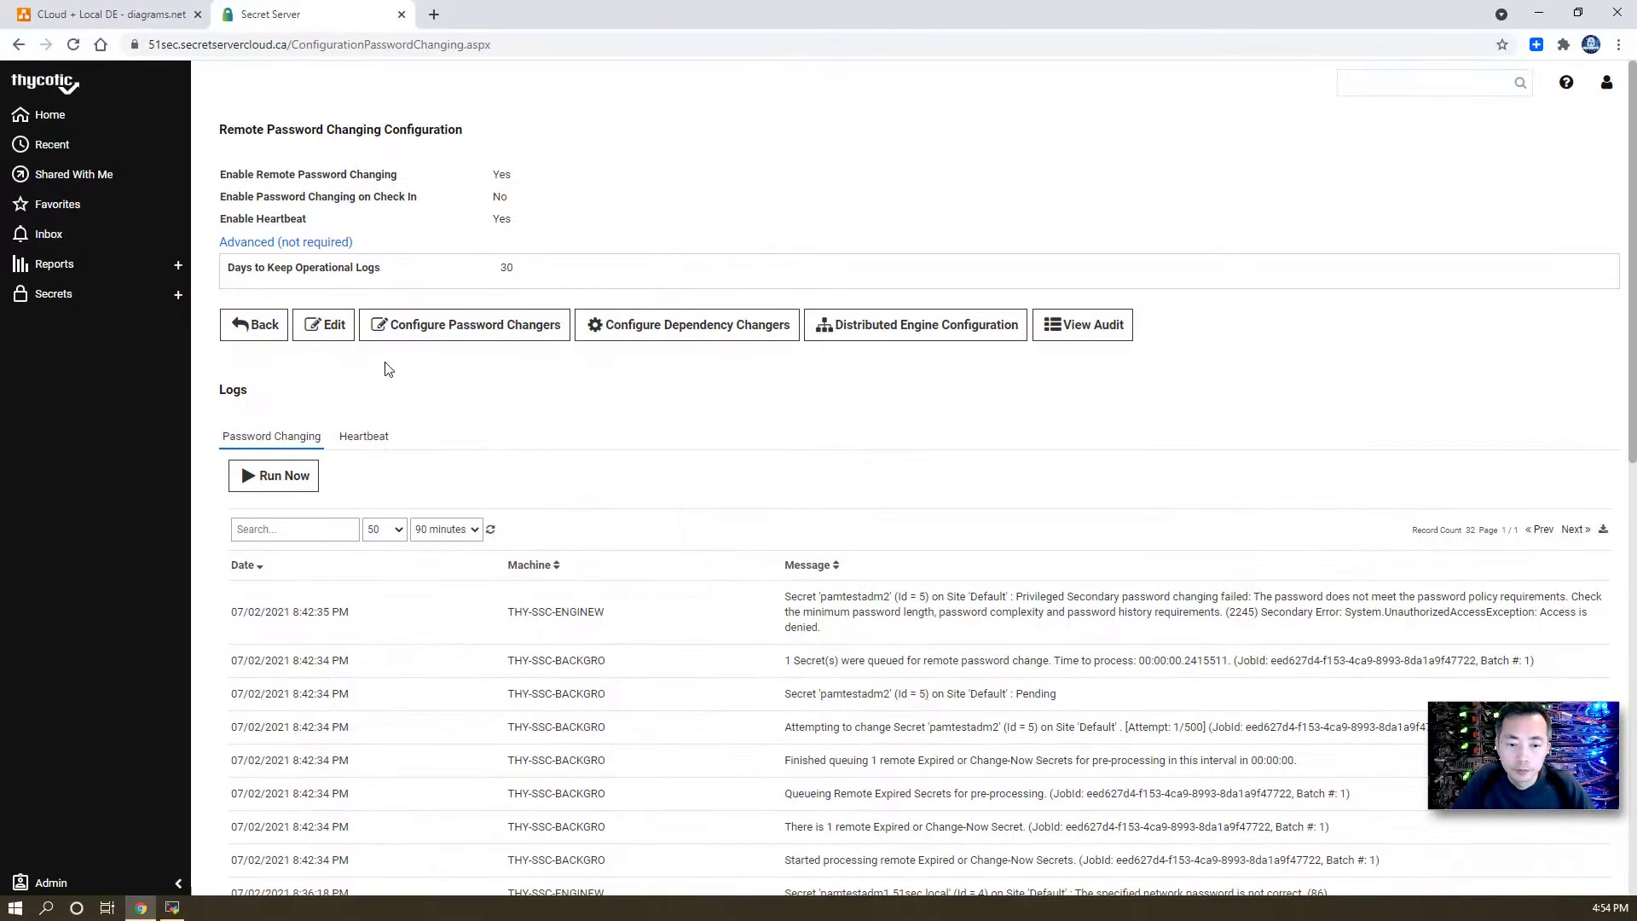
- Open pamtestadm1 from All Secrets and view its Remote Password Changing tab using Credentials on Secret
click(88, 292)
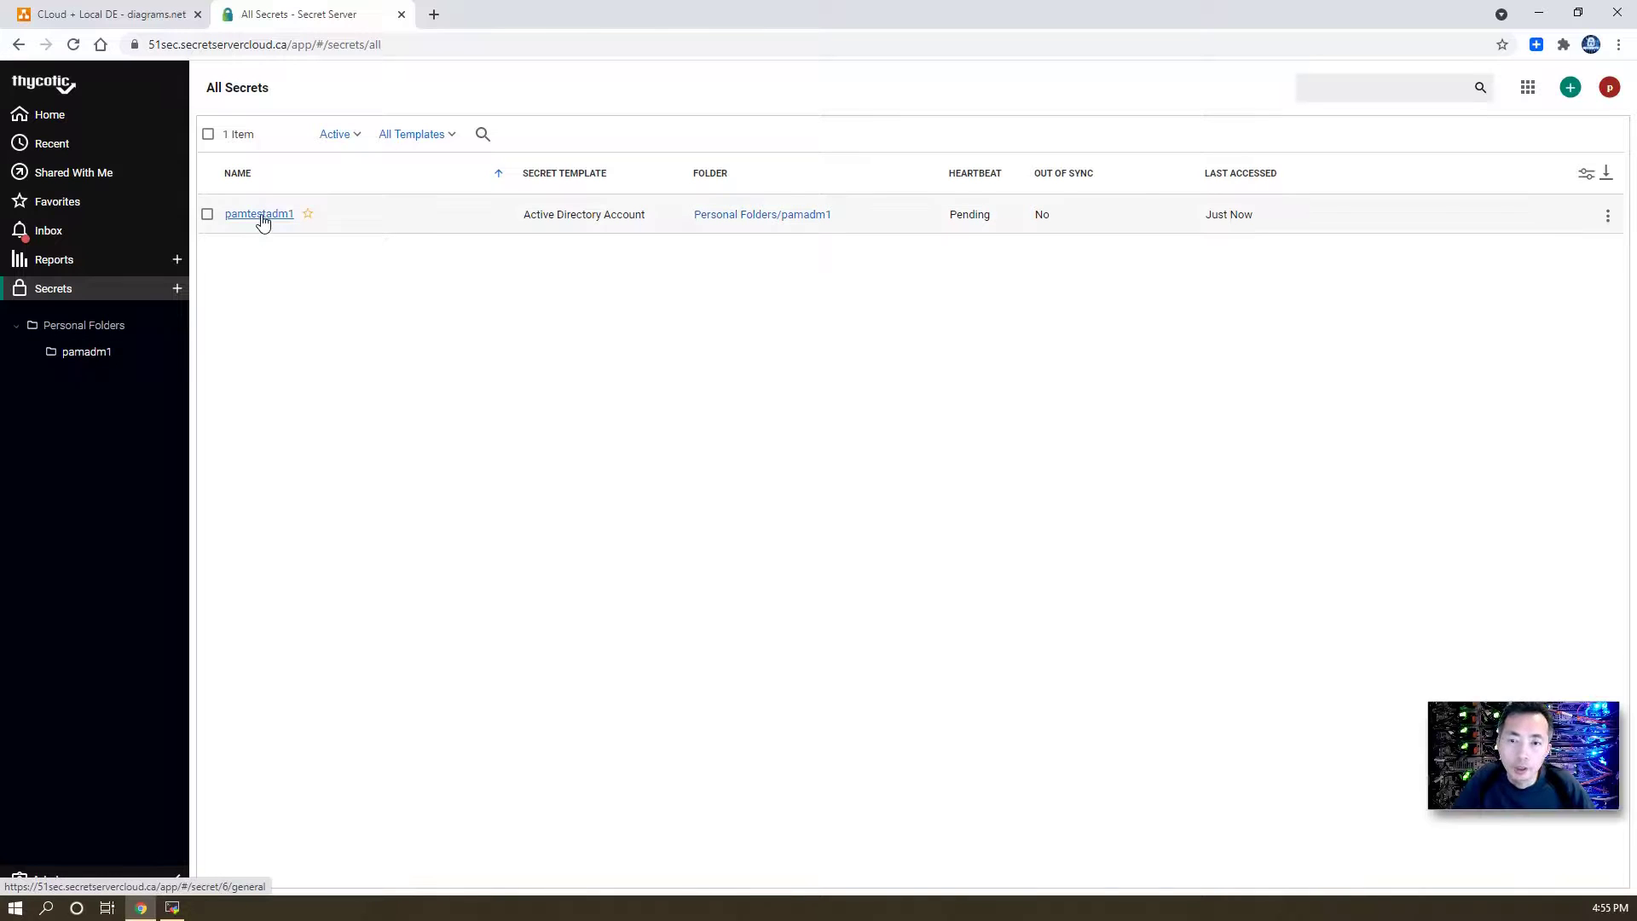
click(207, 214)
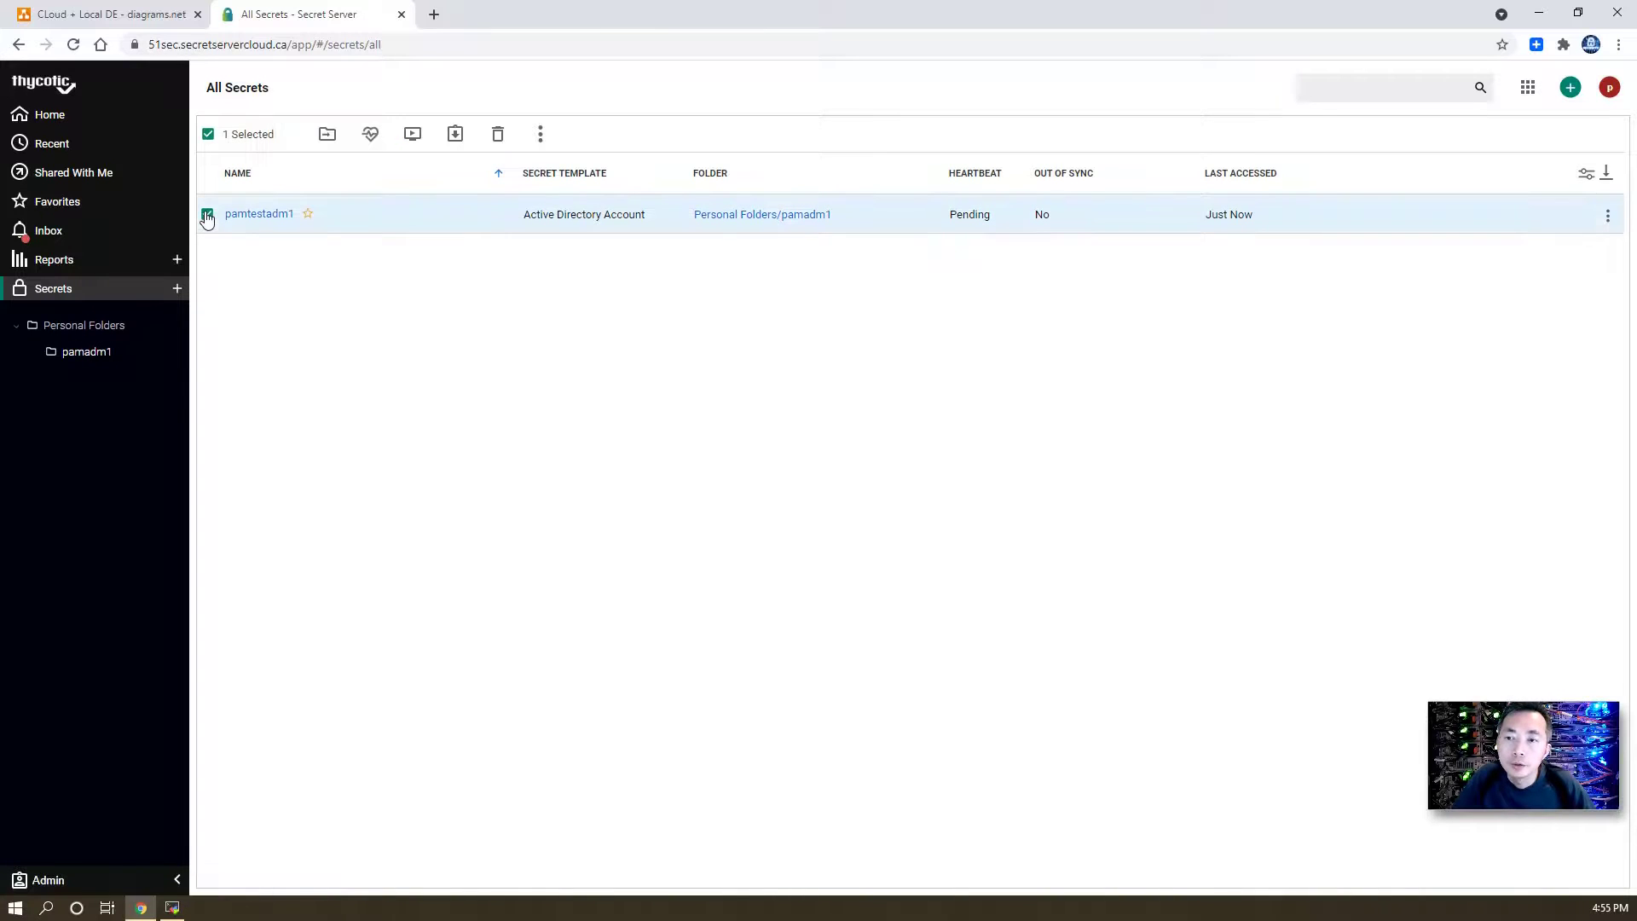
click(269, 216)
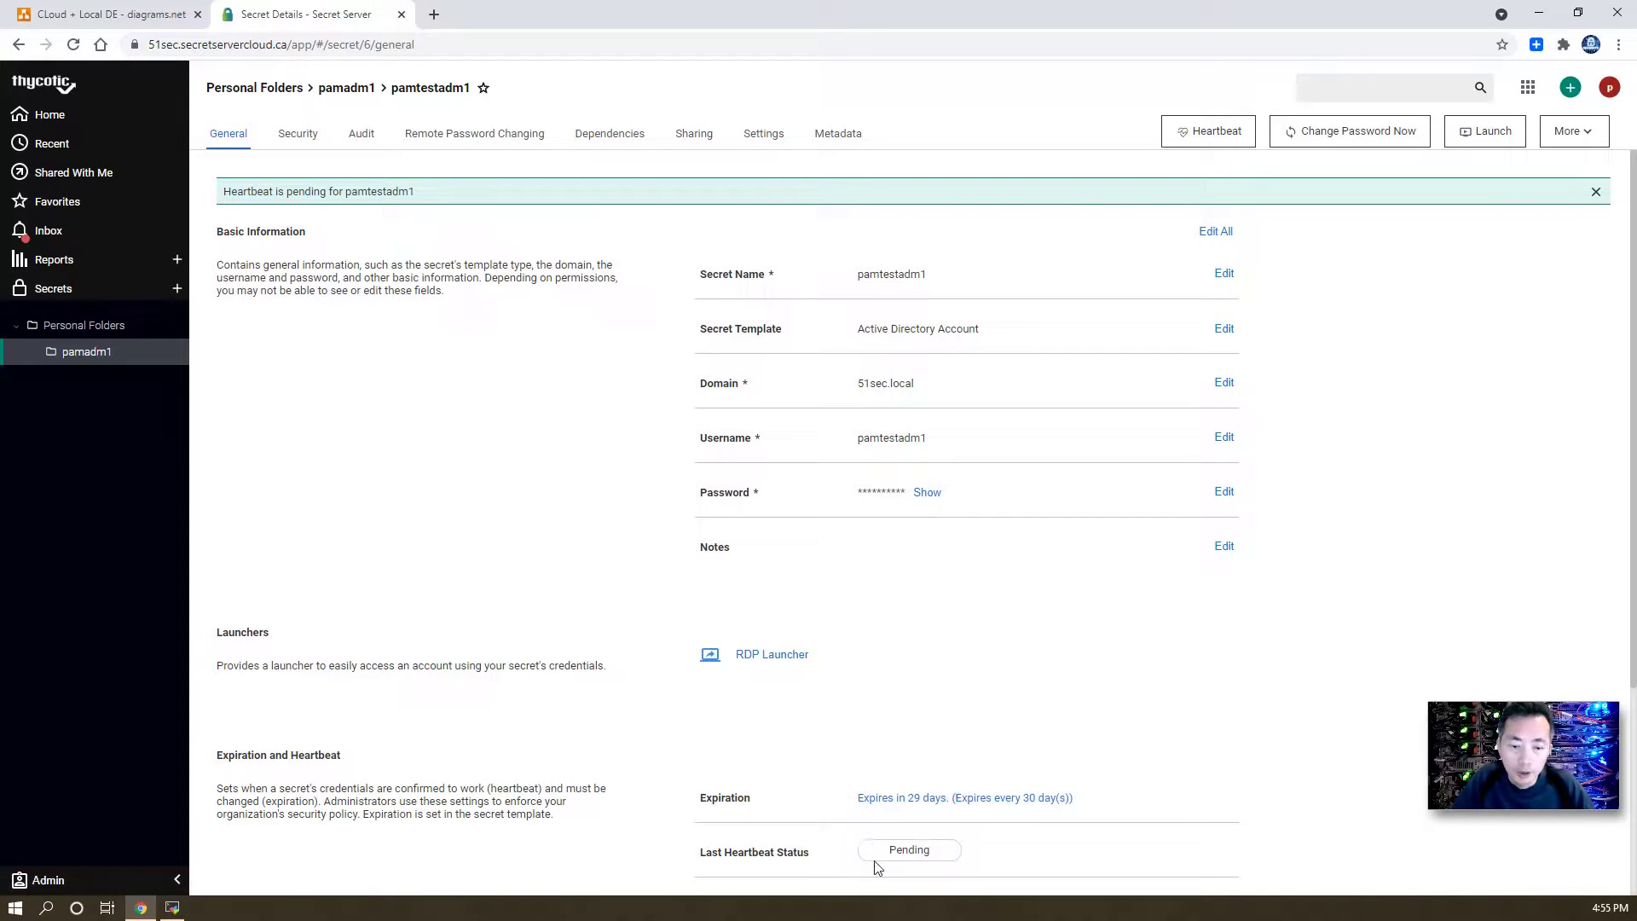
click(501, 139)
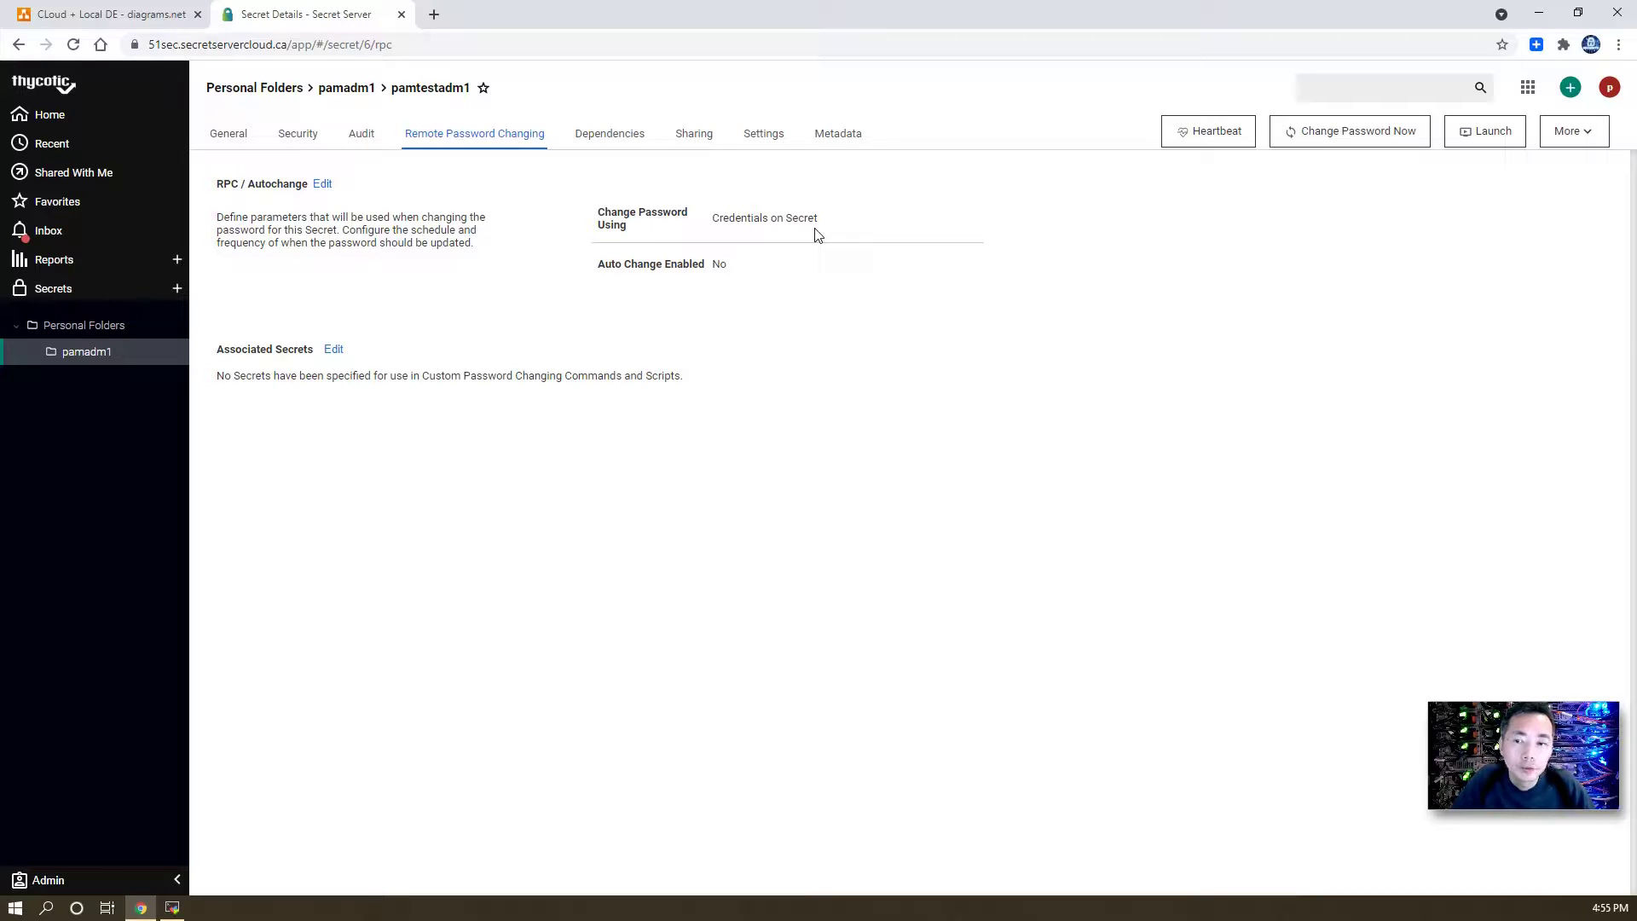
mouse_move(662, 277)
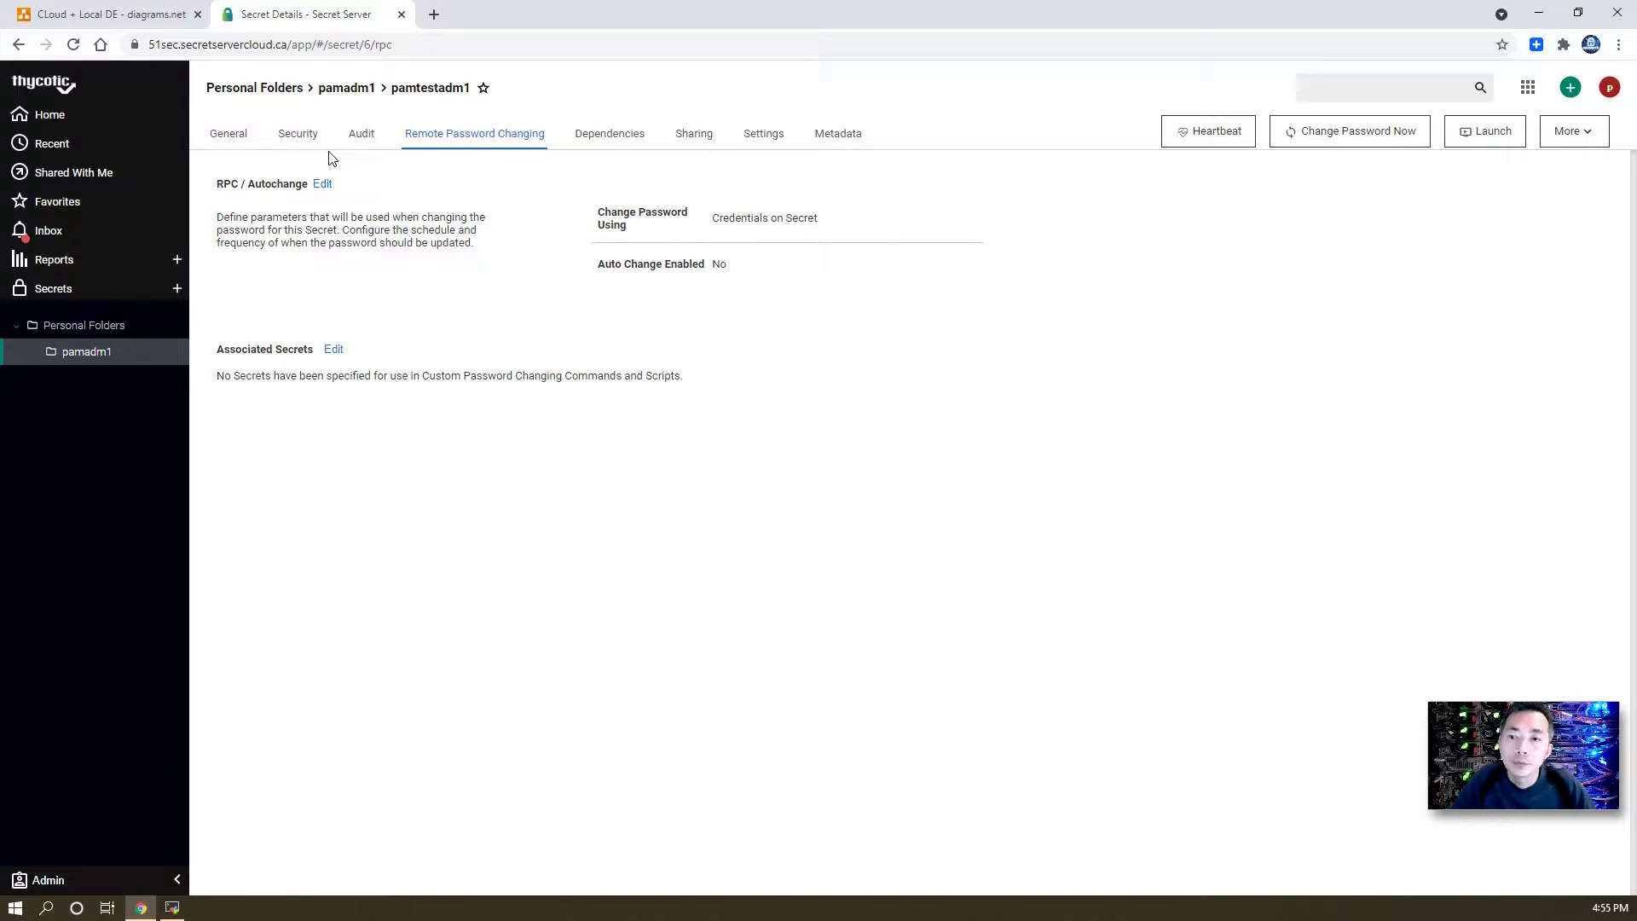
- Change pamtestadm1's password now with a Randomly Generated next password, then verify heartbeat Success on General
click(1324, 141)
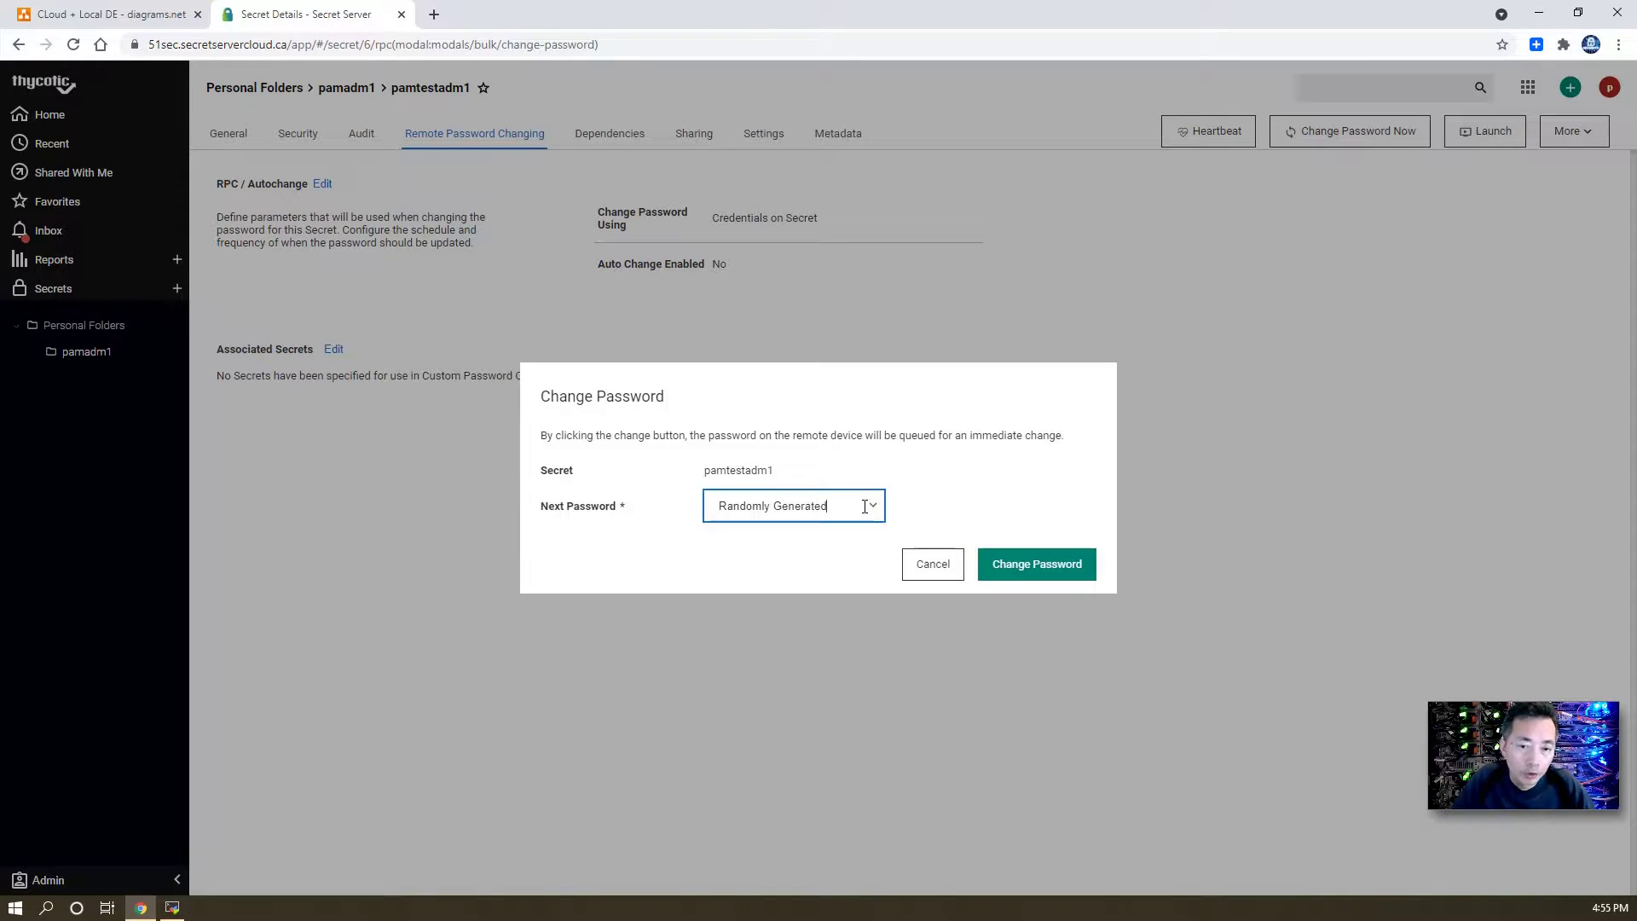
click(872, 509)
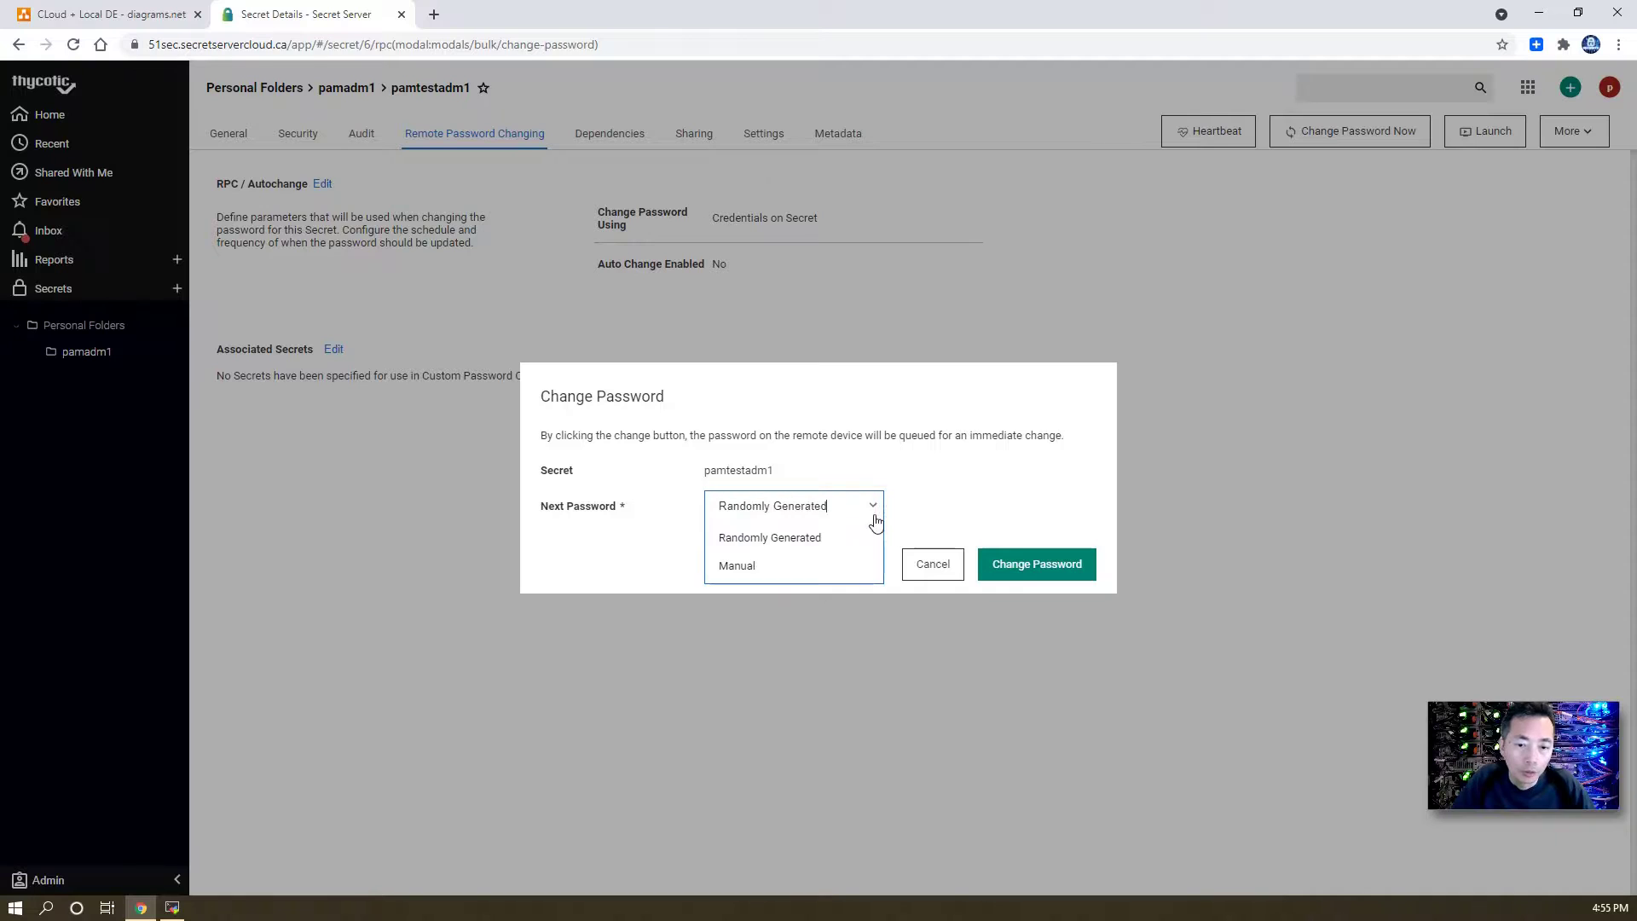
click(930, 519)
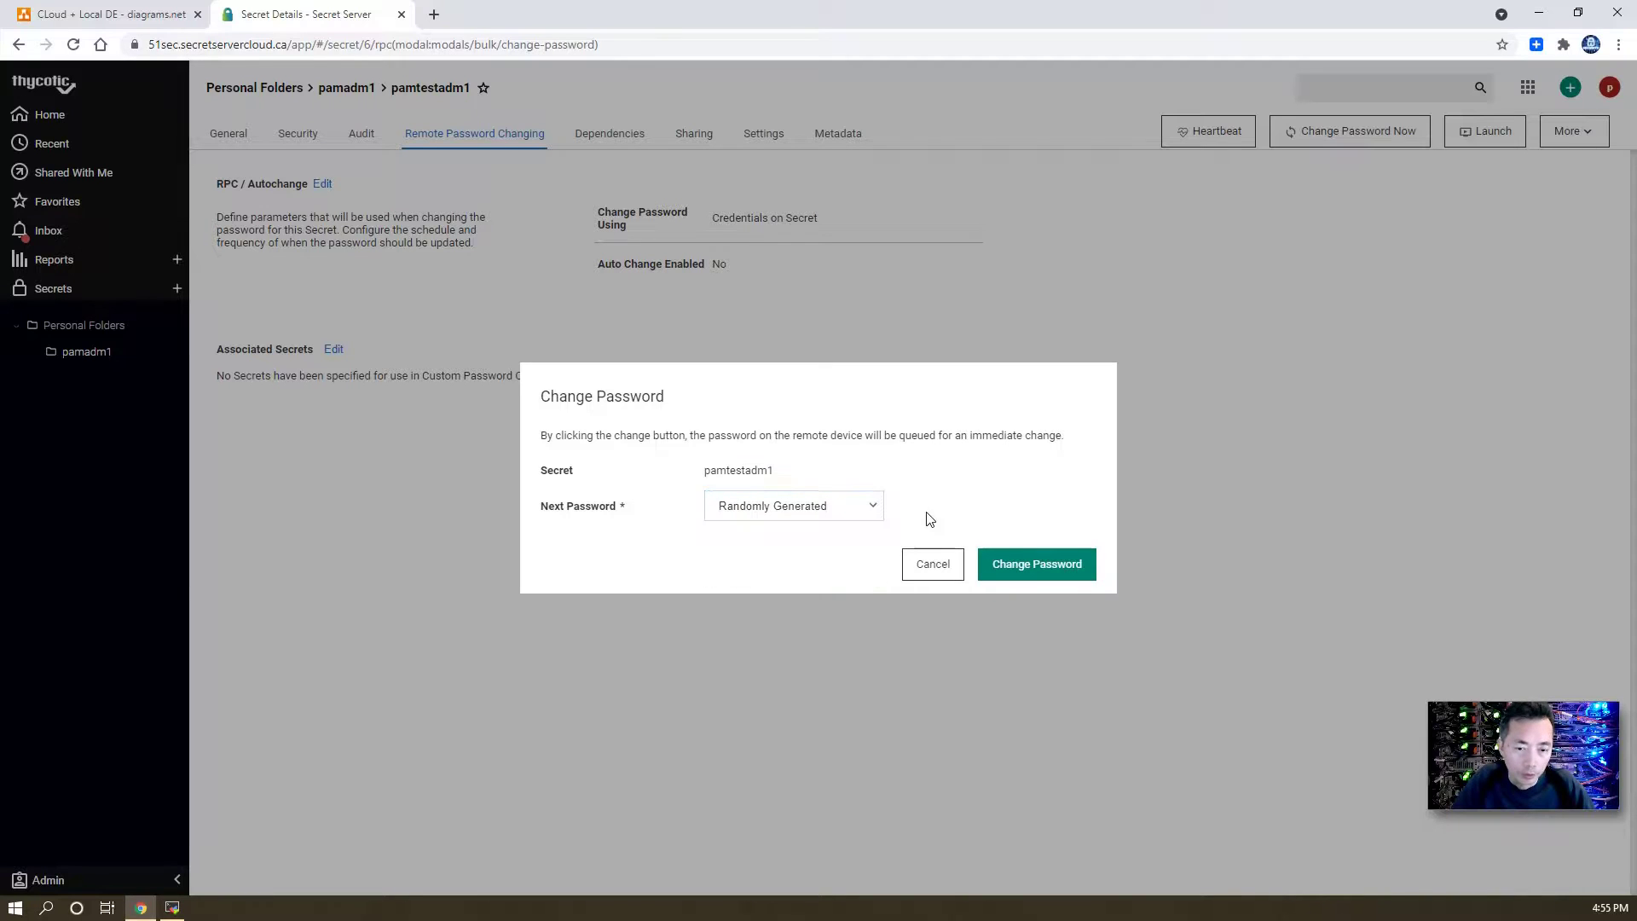
click(1023, 571)
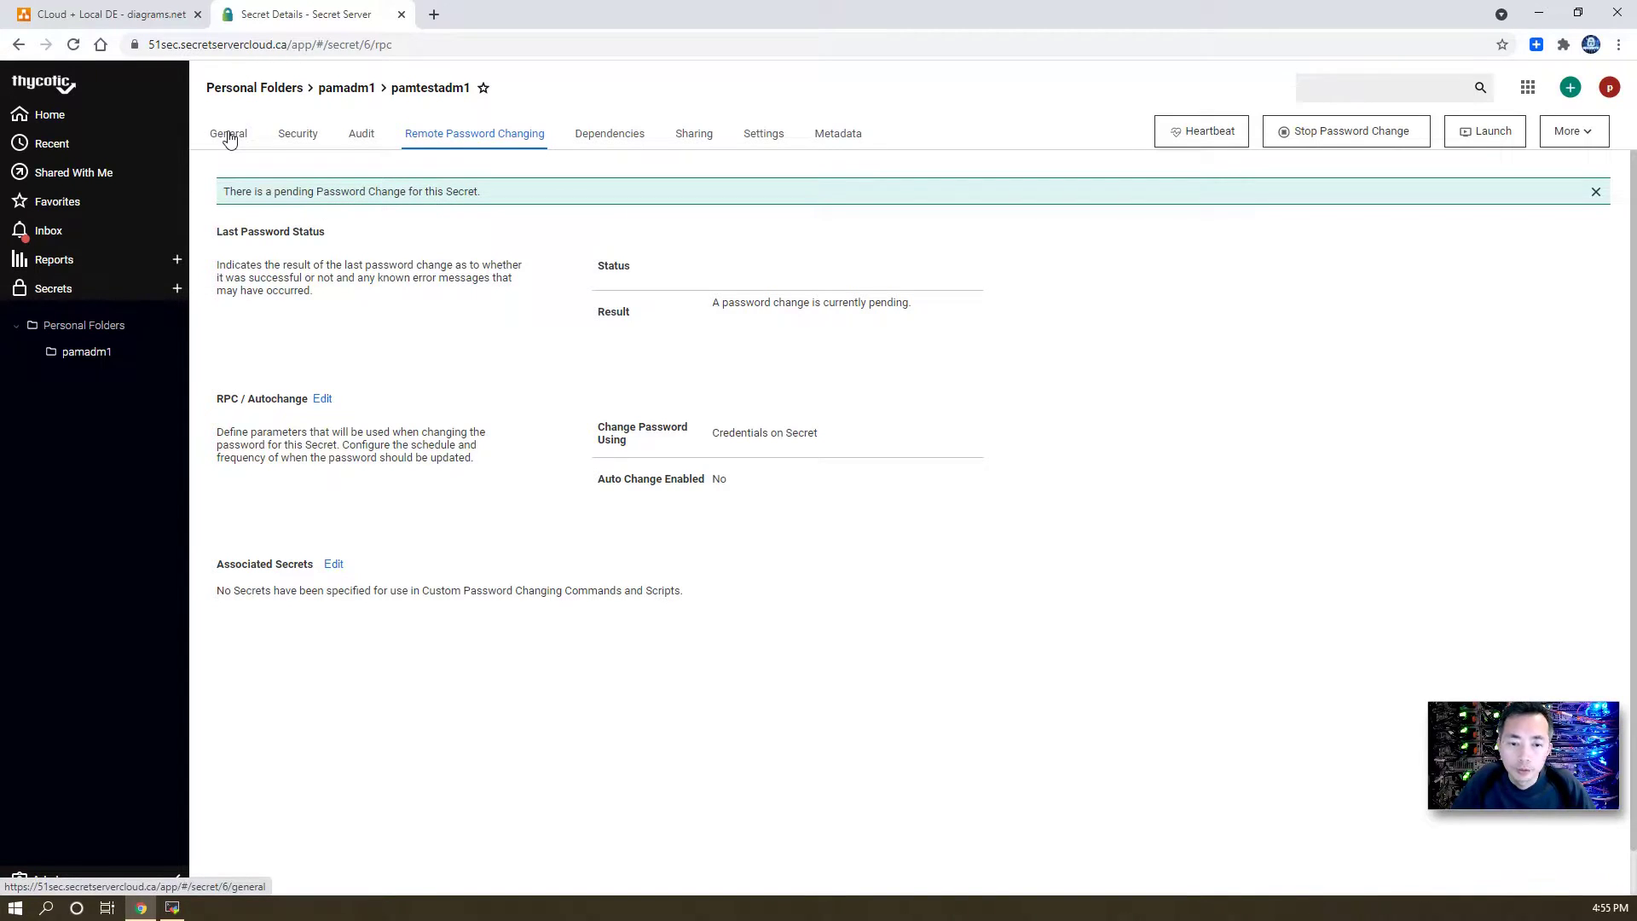
click(229, 136)
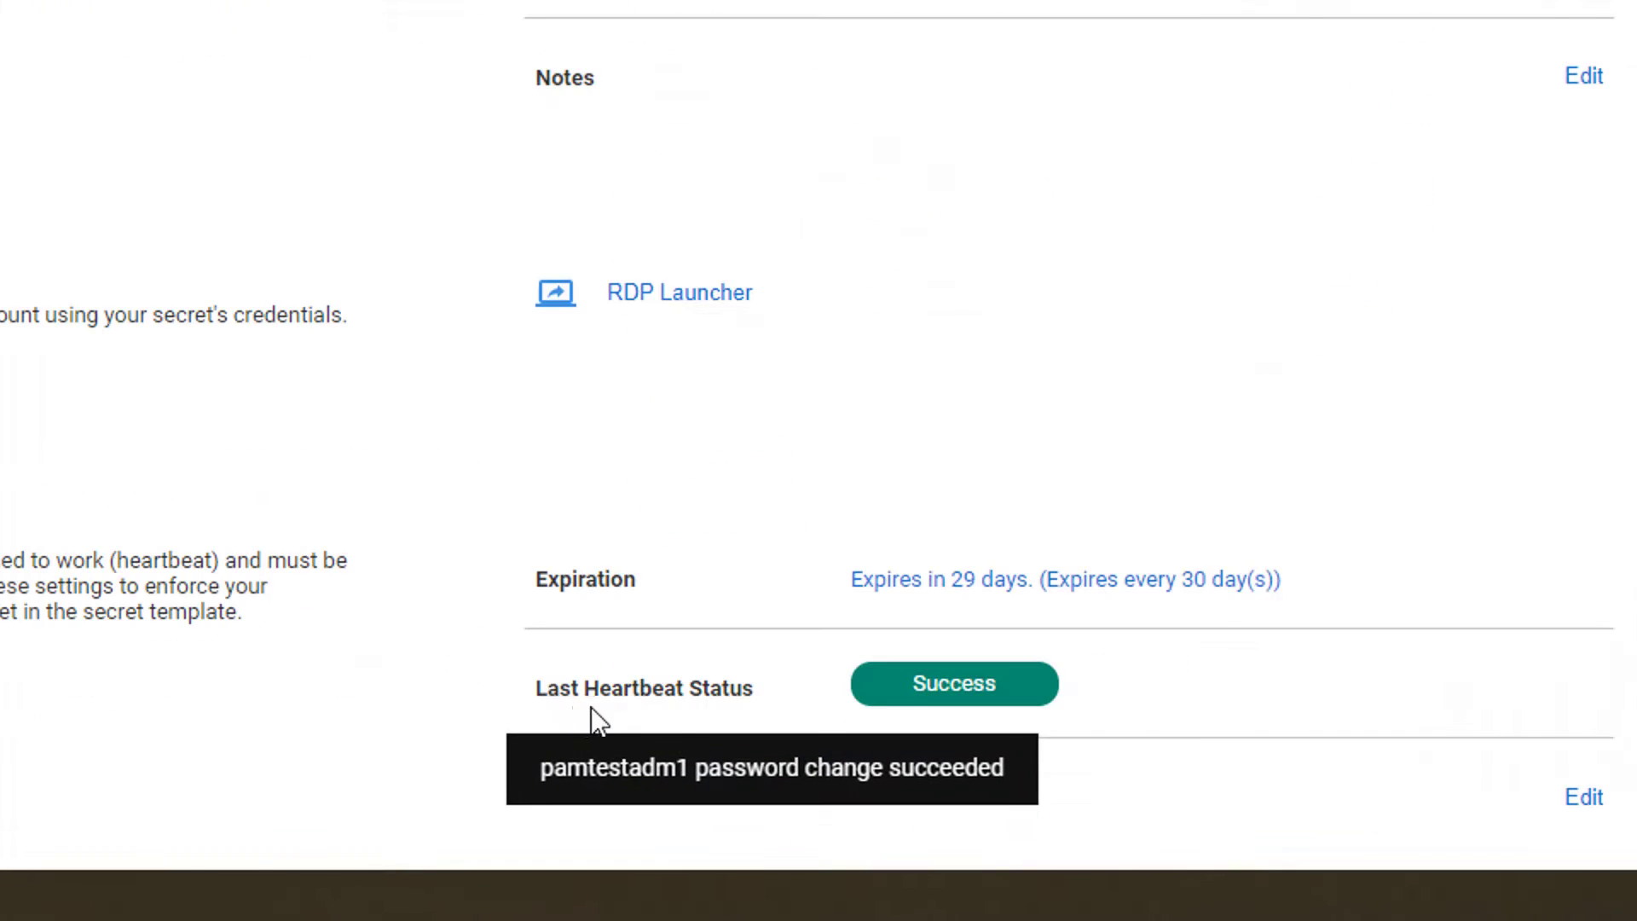
mouse_move(931, 695)
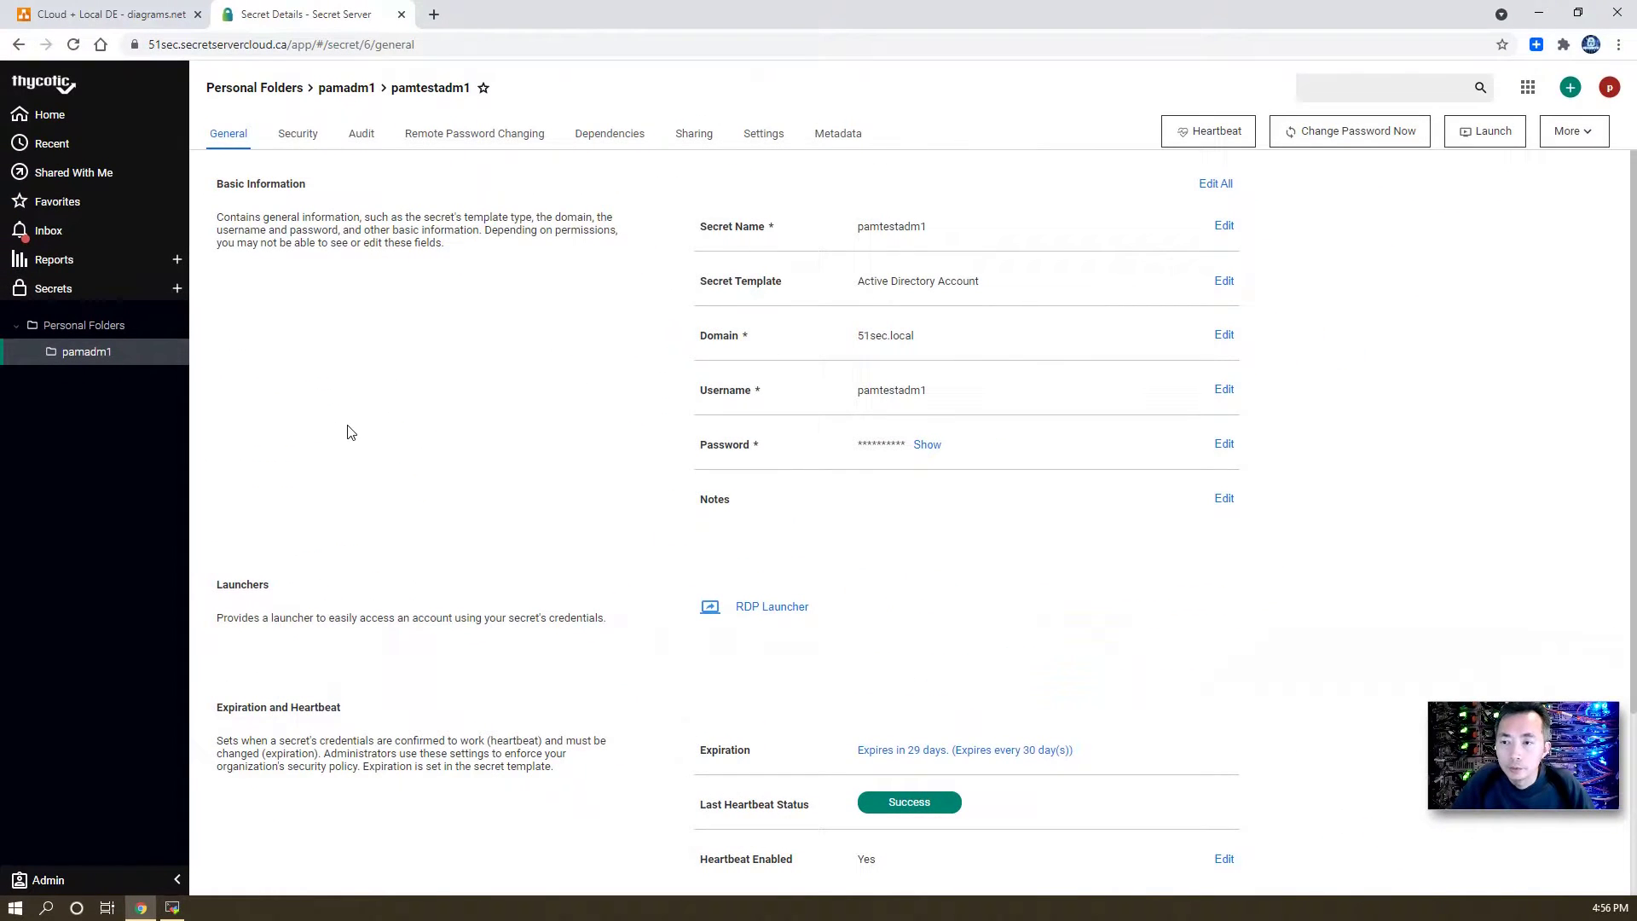
- Highlight the successful change entry in the Password Changing log, then return to All Secrets
click(154, 880)
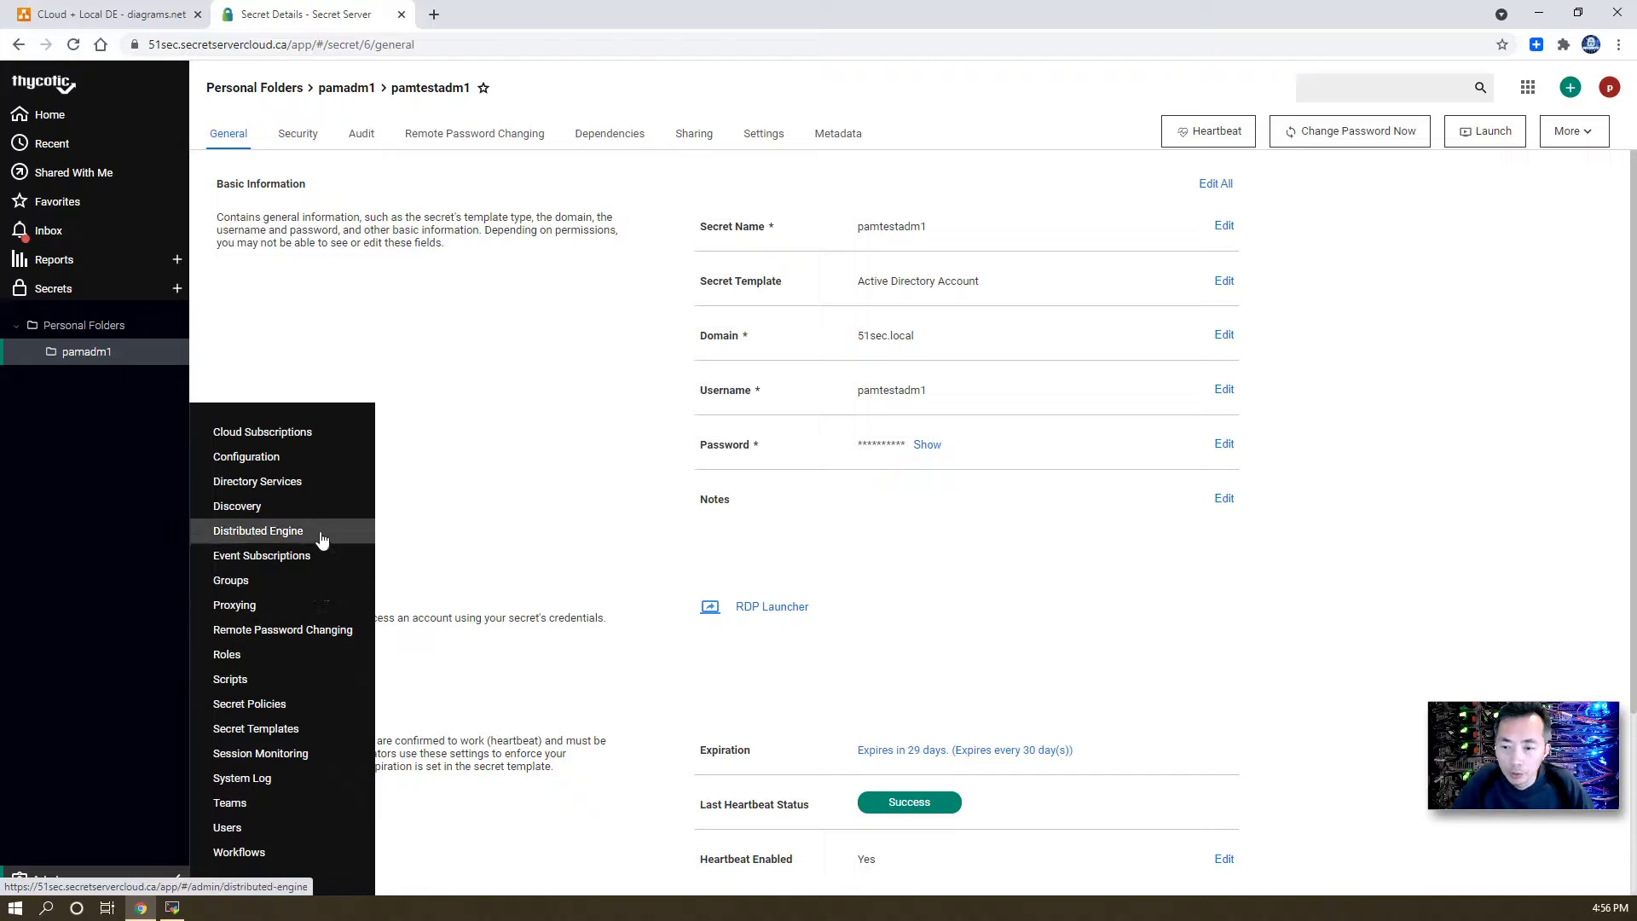
click(331, 631)
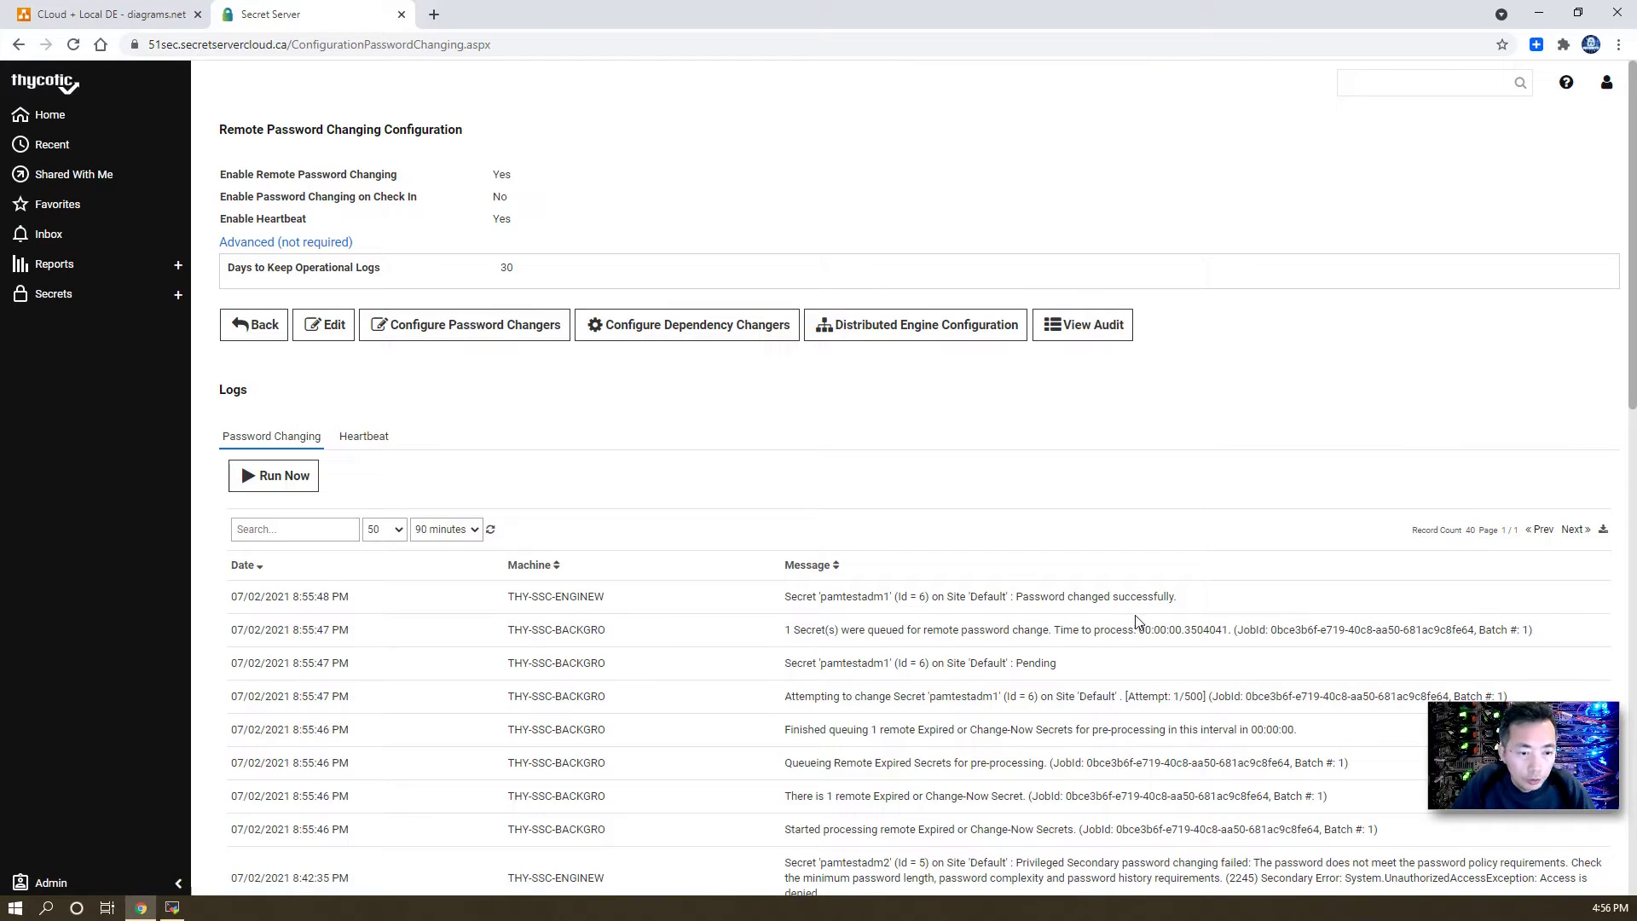
drag(1198, 605, 795, 599)
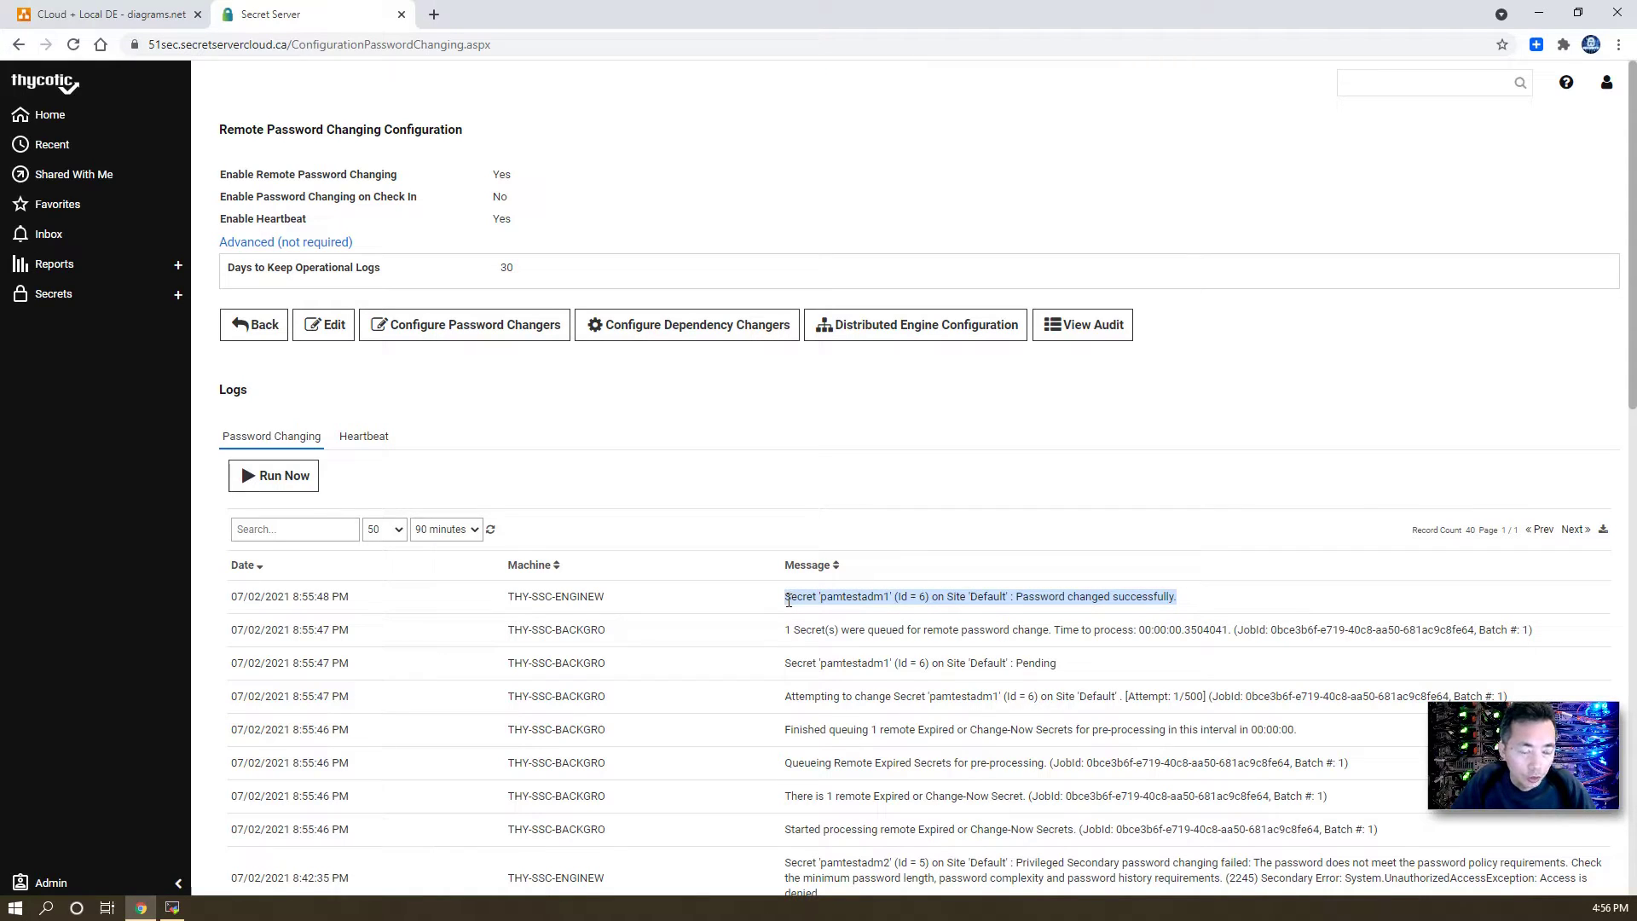
click(115, 297)
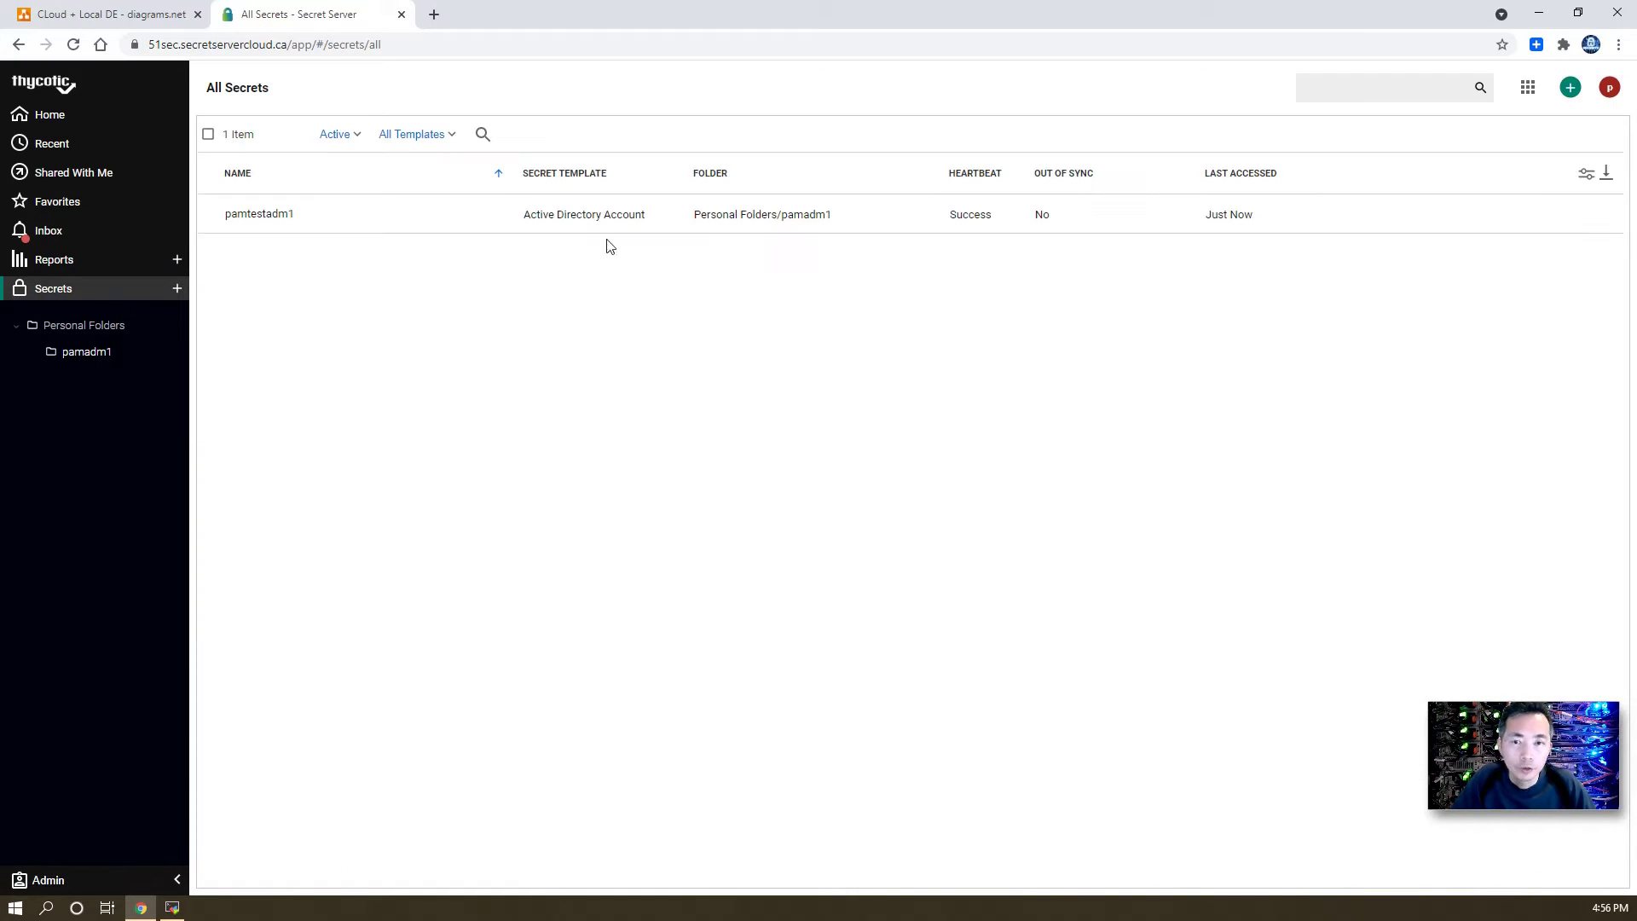
- Open pamtestadm1's details and show and highlight its new randomly generated password
click(254, 223)
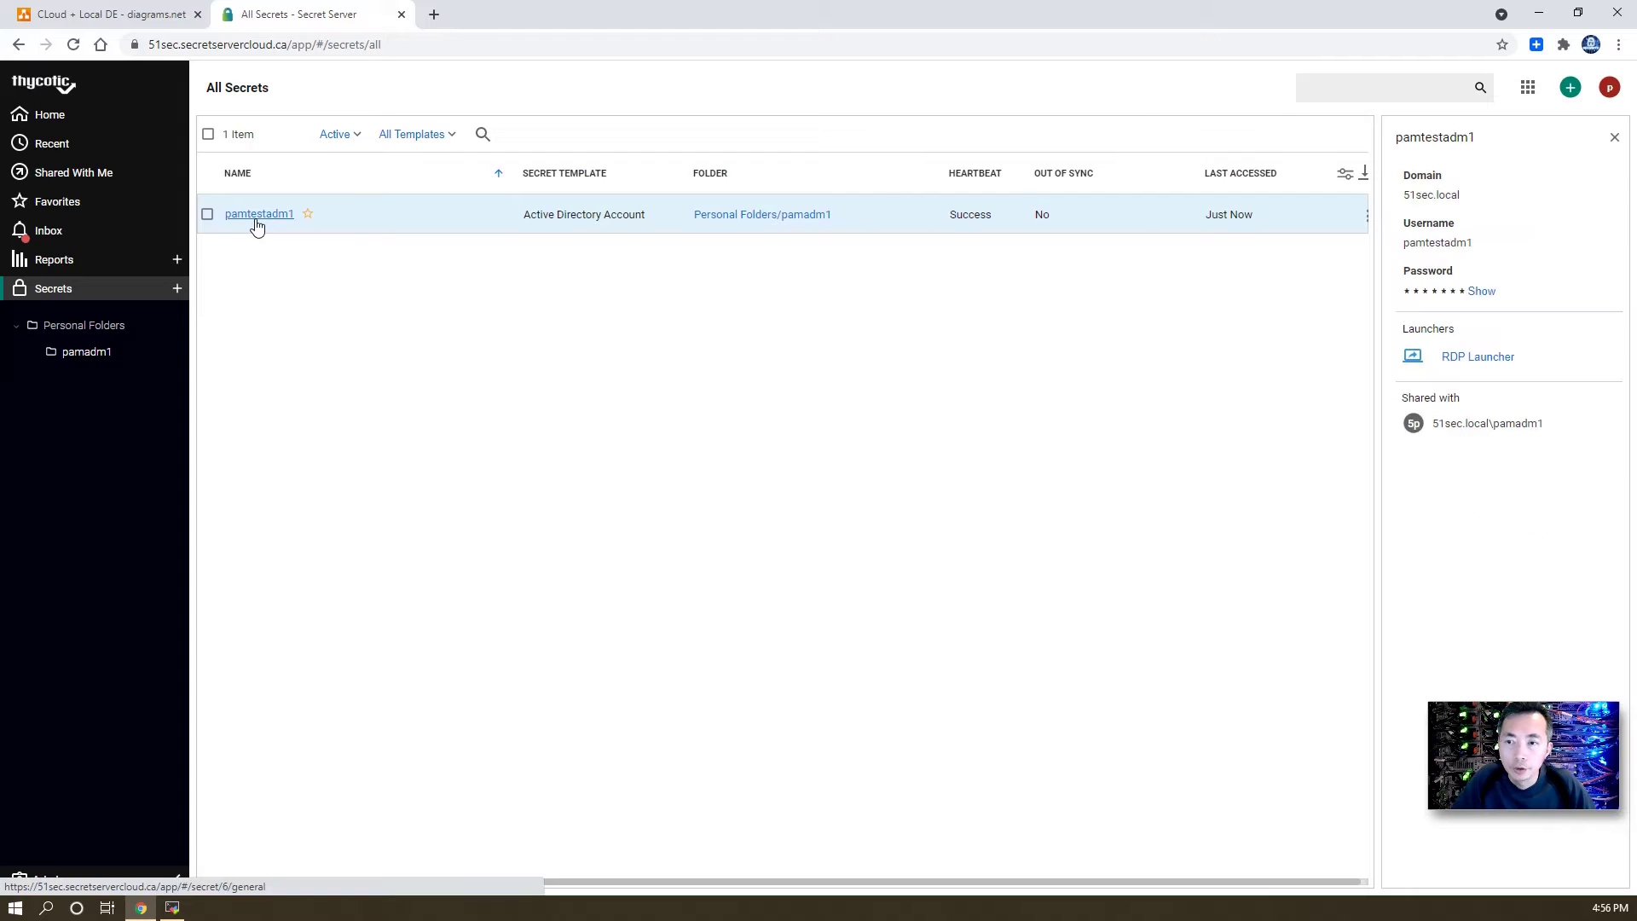
click(256, 224)
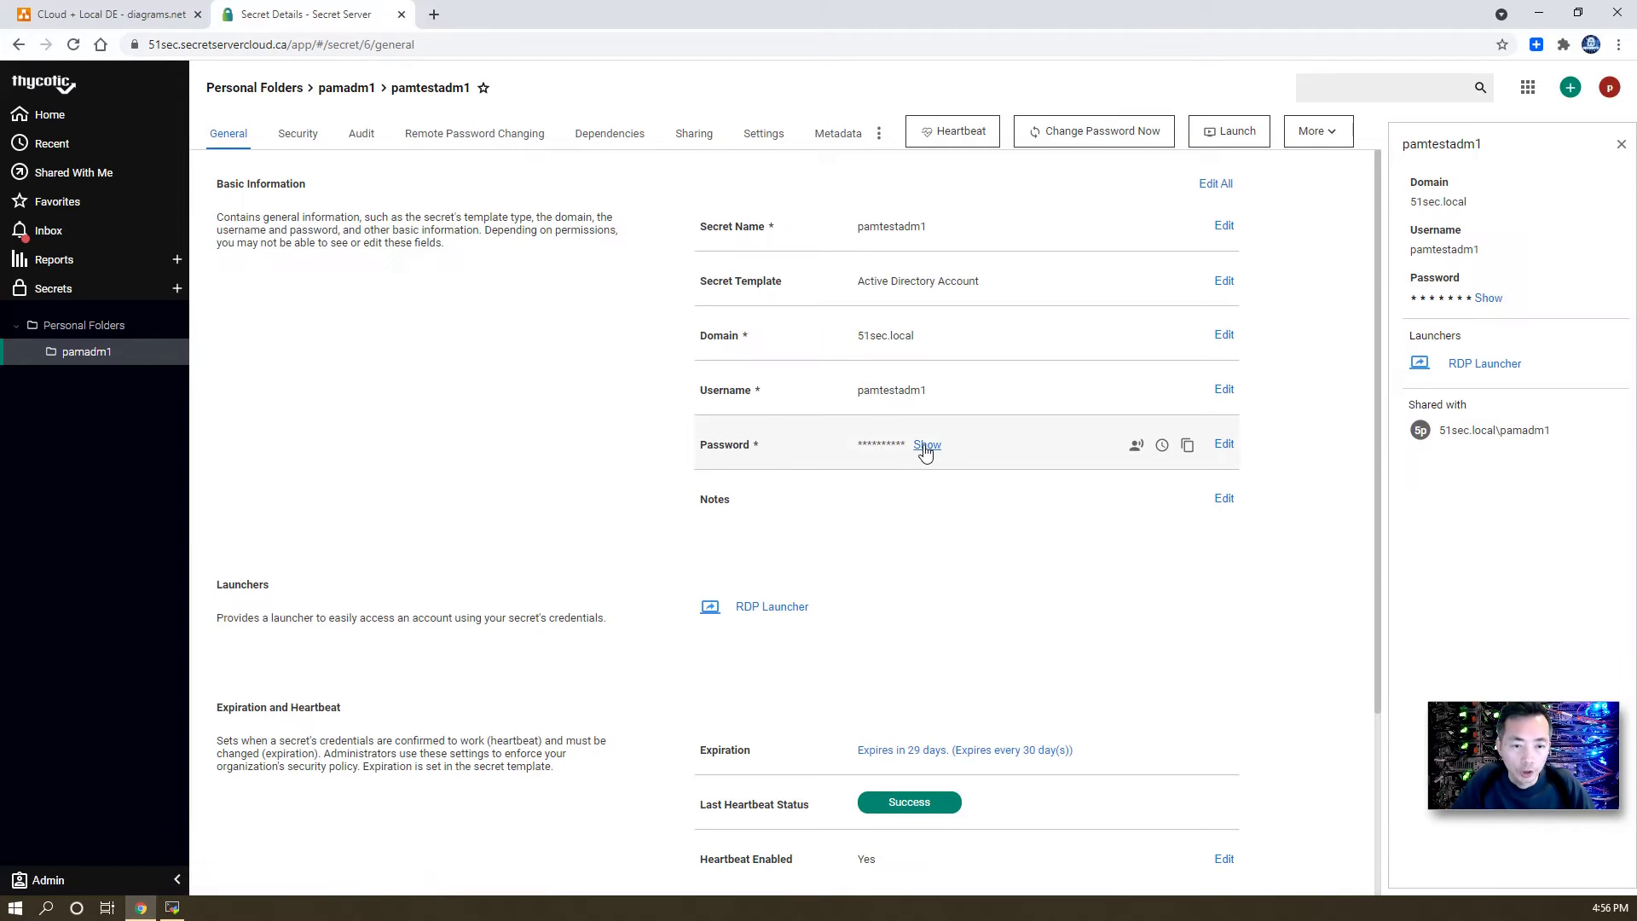
click(926, 446)
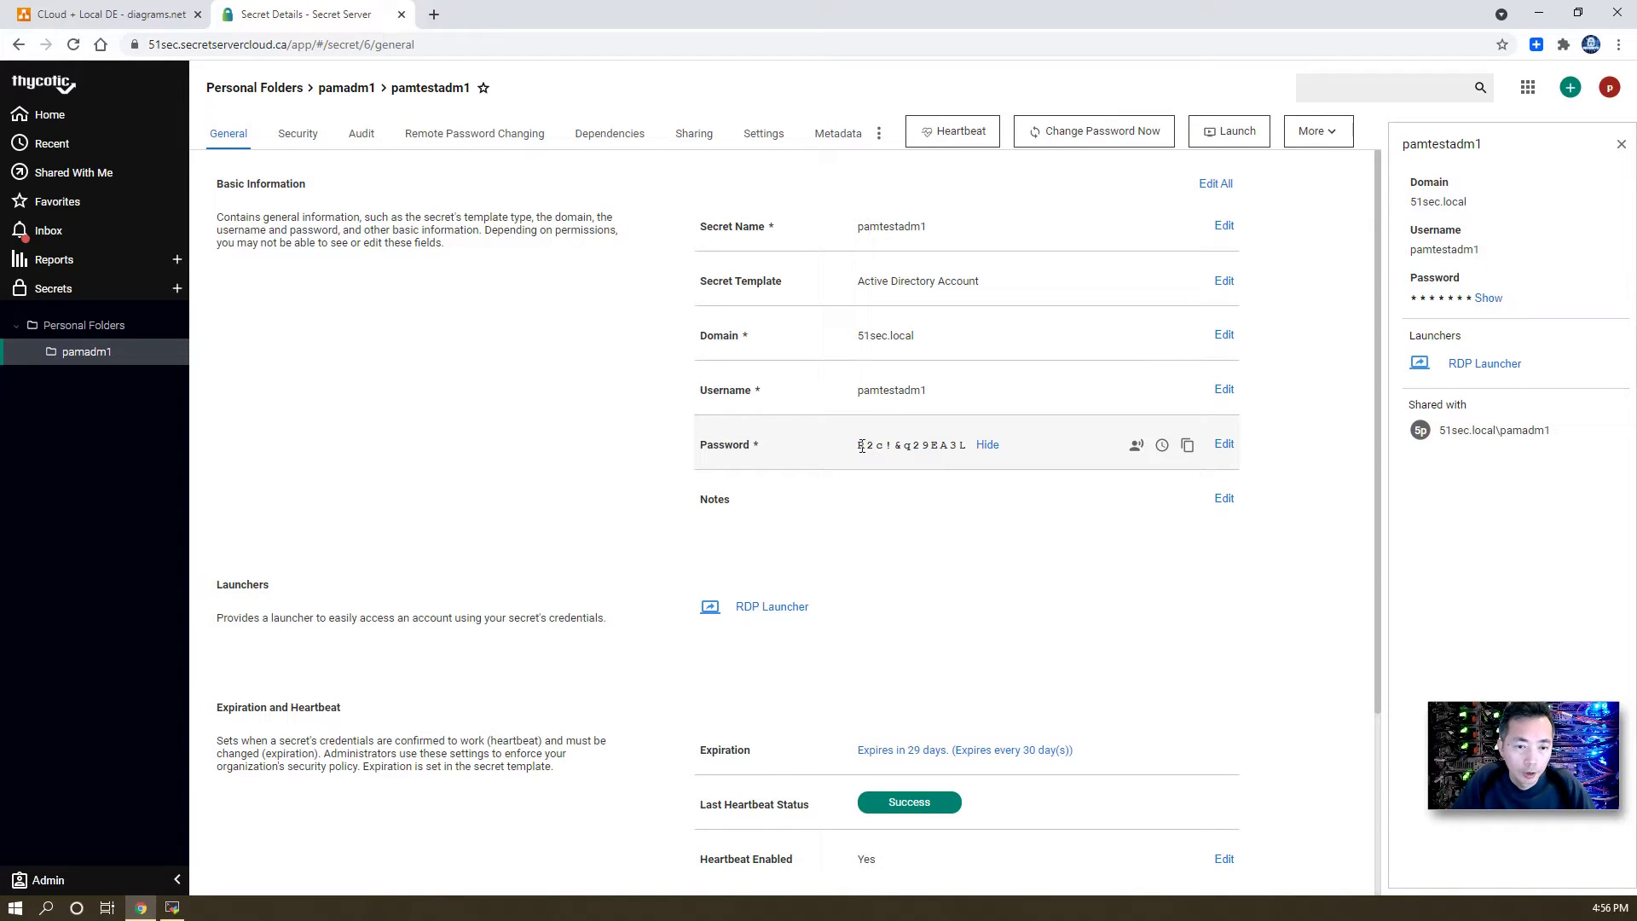
drag(862, 445, 972, 448)
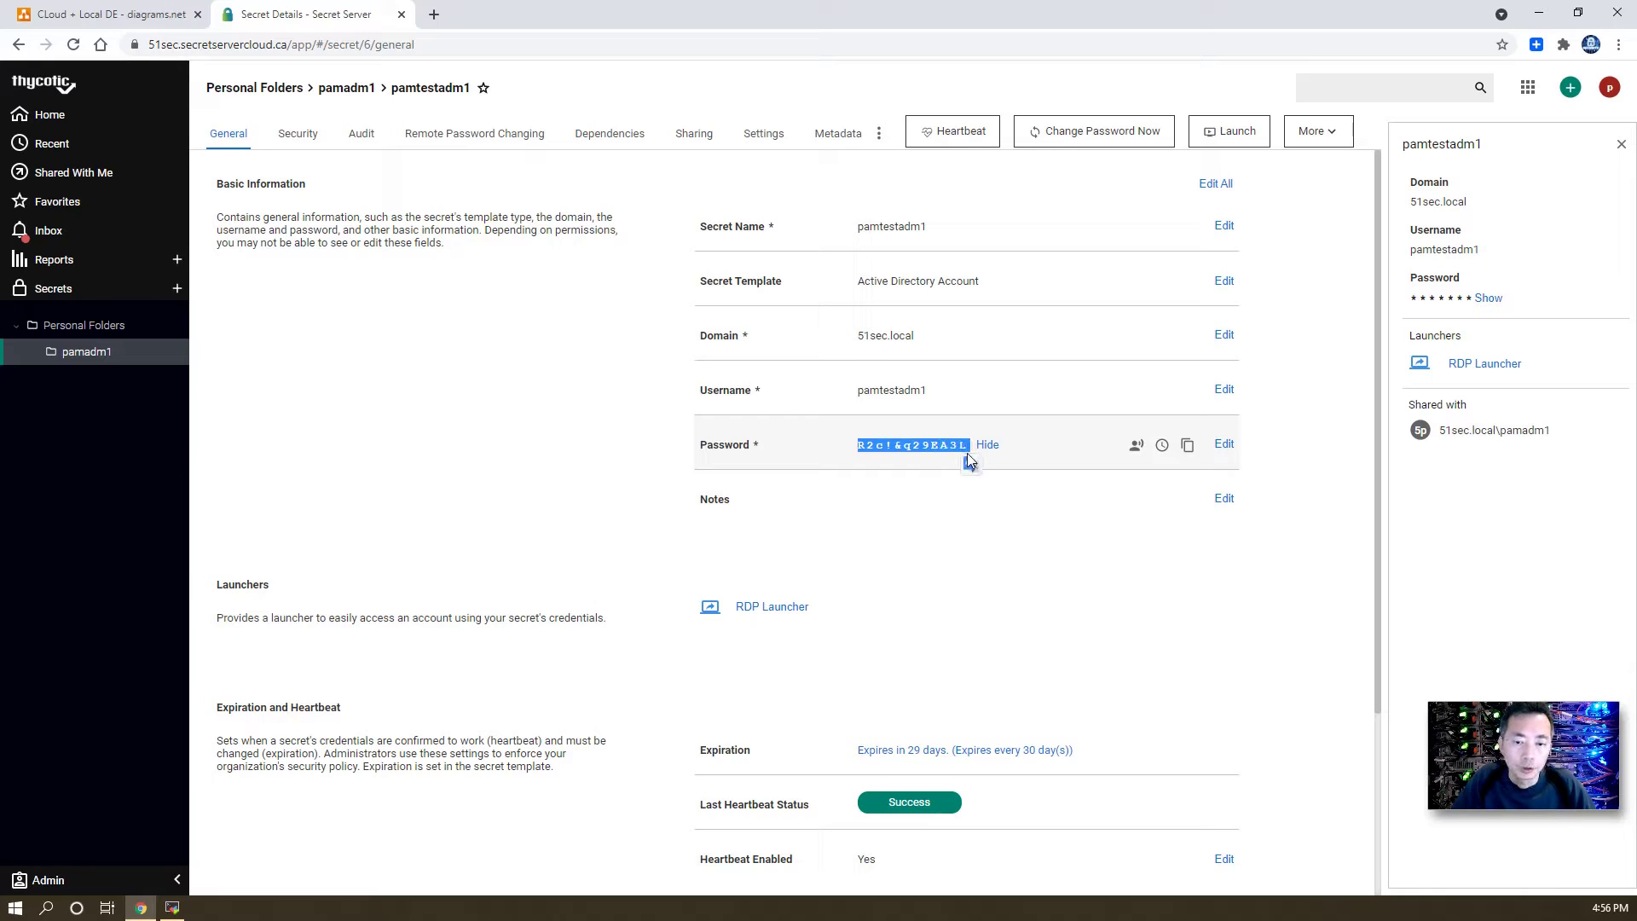